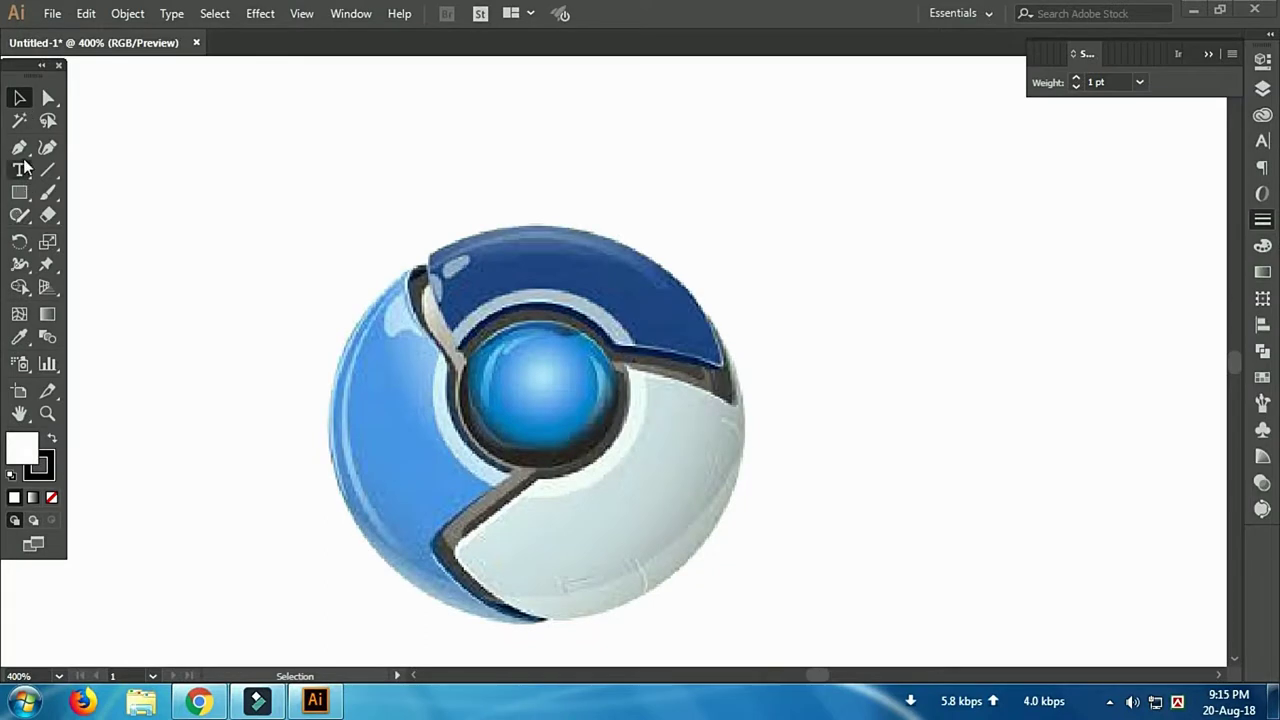
Zoom the canvas in on the Chrome logo from 400% to 600%
scroll(481, 331, "up", 1)
Trace a closed, unfilled outline around the grey divider from the logo's top past the centre ring
scroll(490, 300, "up", 1)
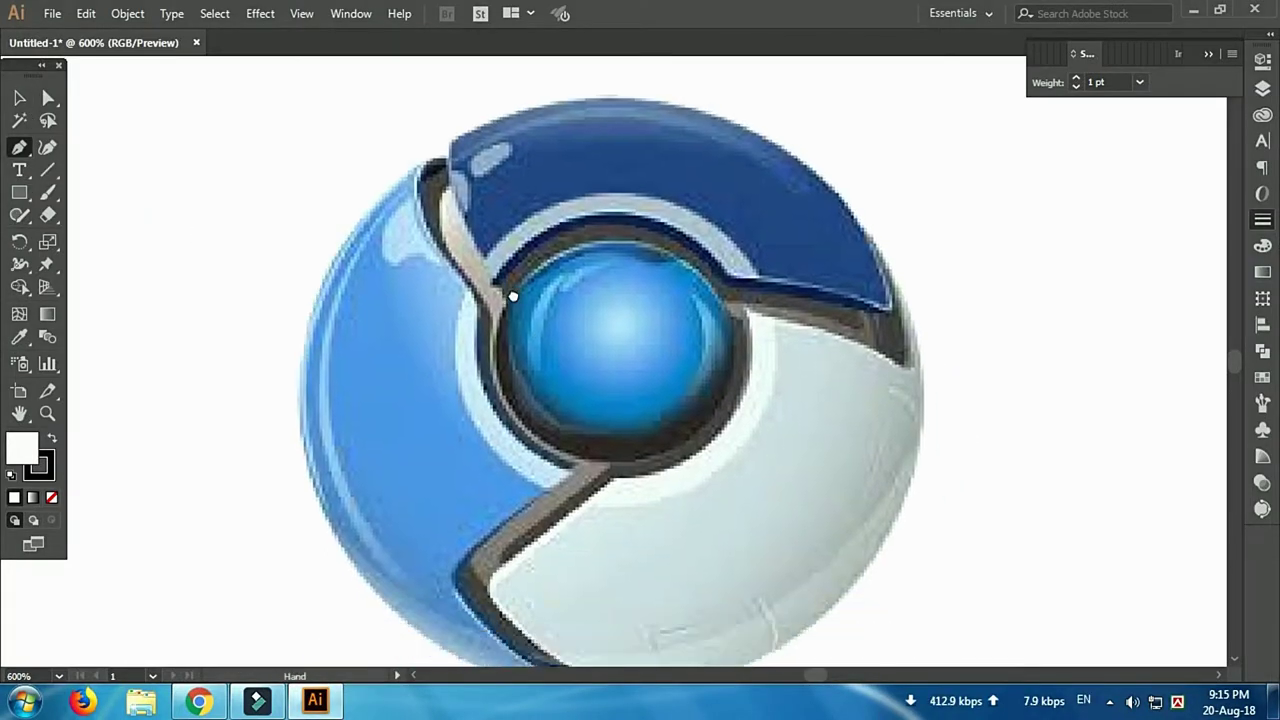
left_click_drag(467, 231, 480, 252)
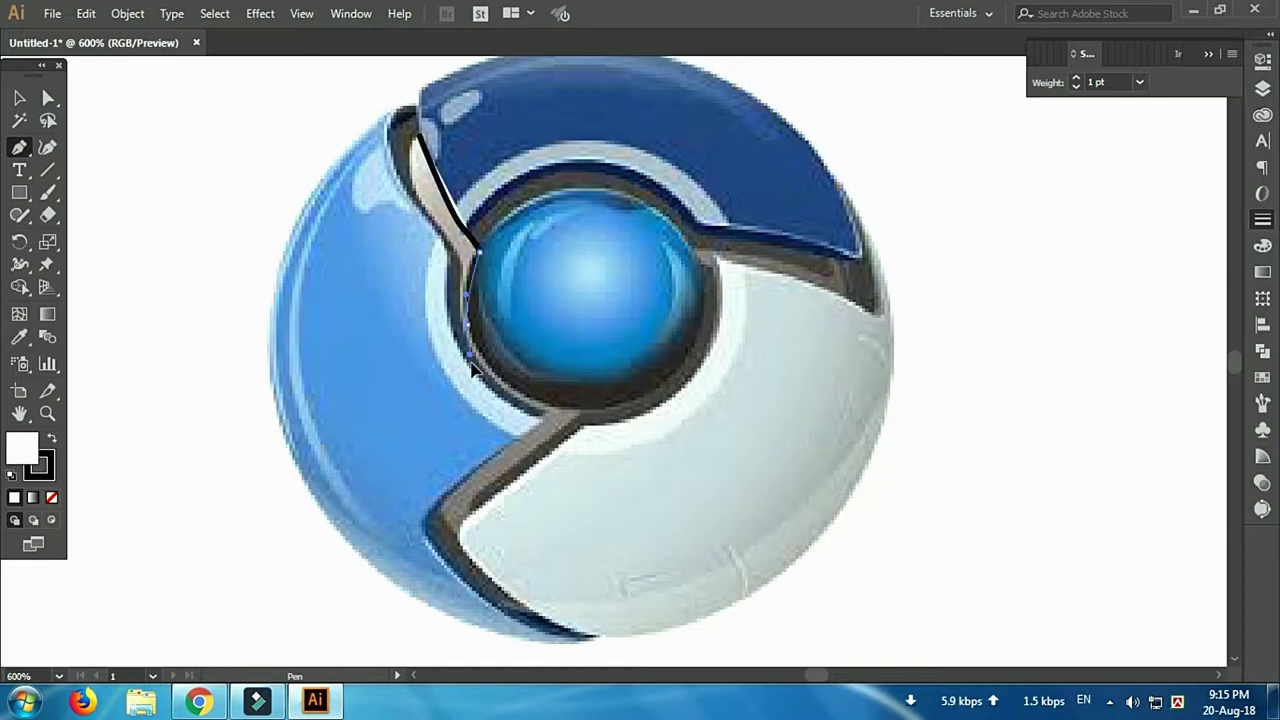
left_click_drag(580, 413, 690, 437)
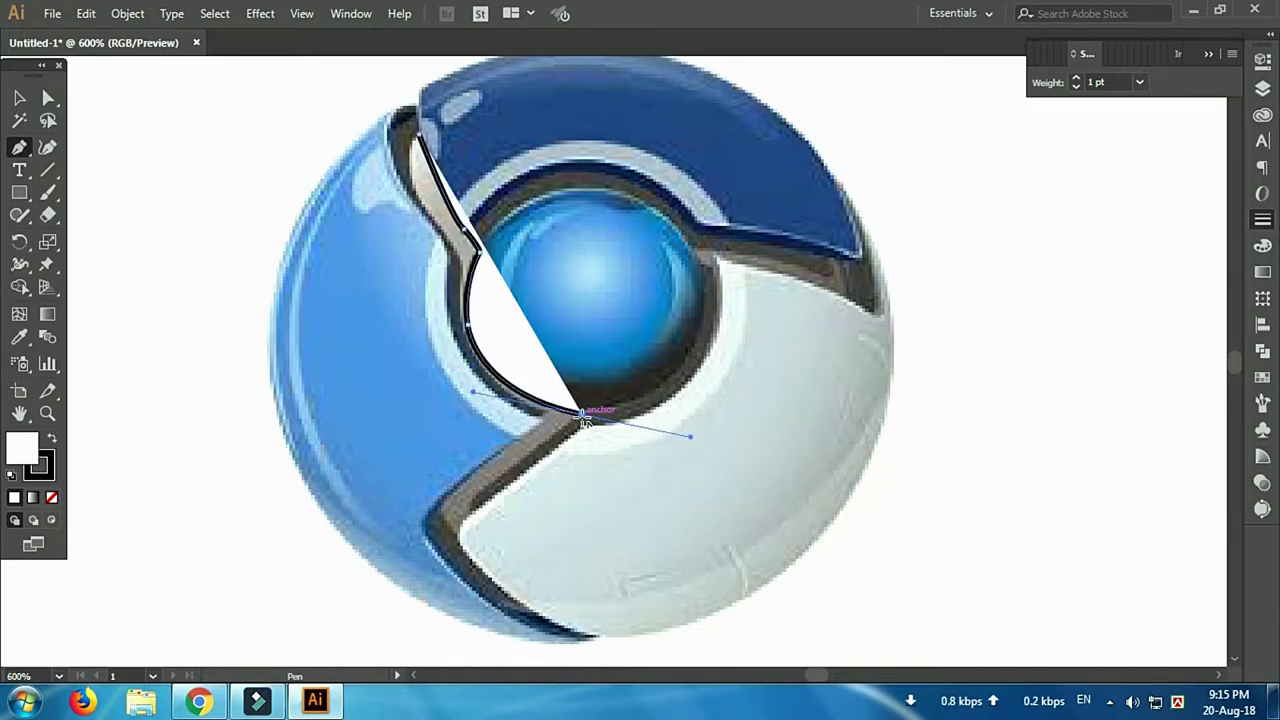
left_click(52, 497)
left_click(471, 504)
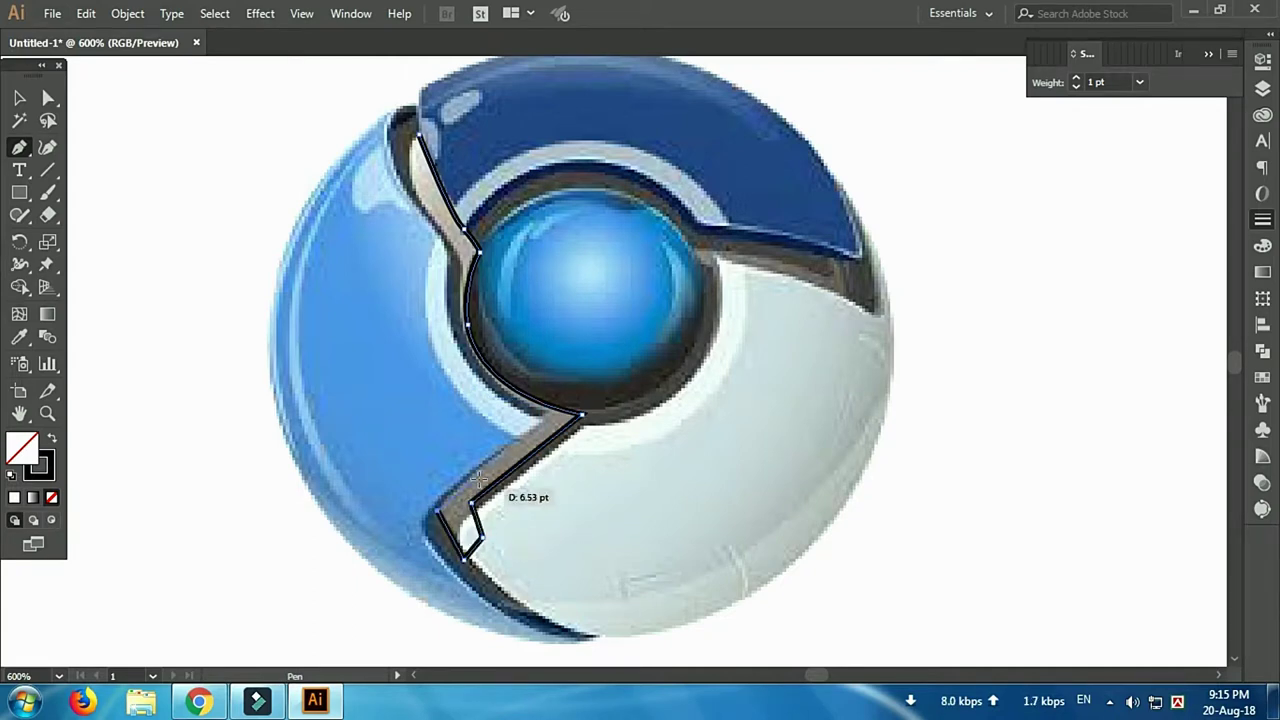
left_click(580, 414)
left_click_drag(554, 412, 556, 418)
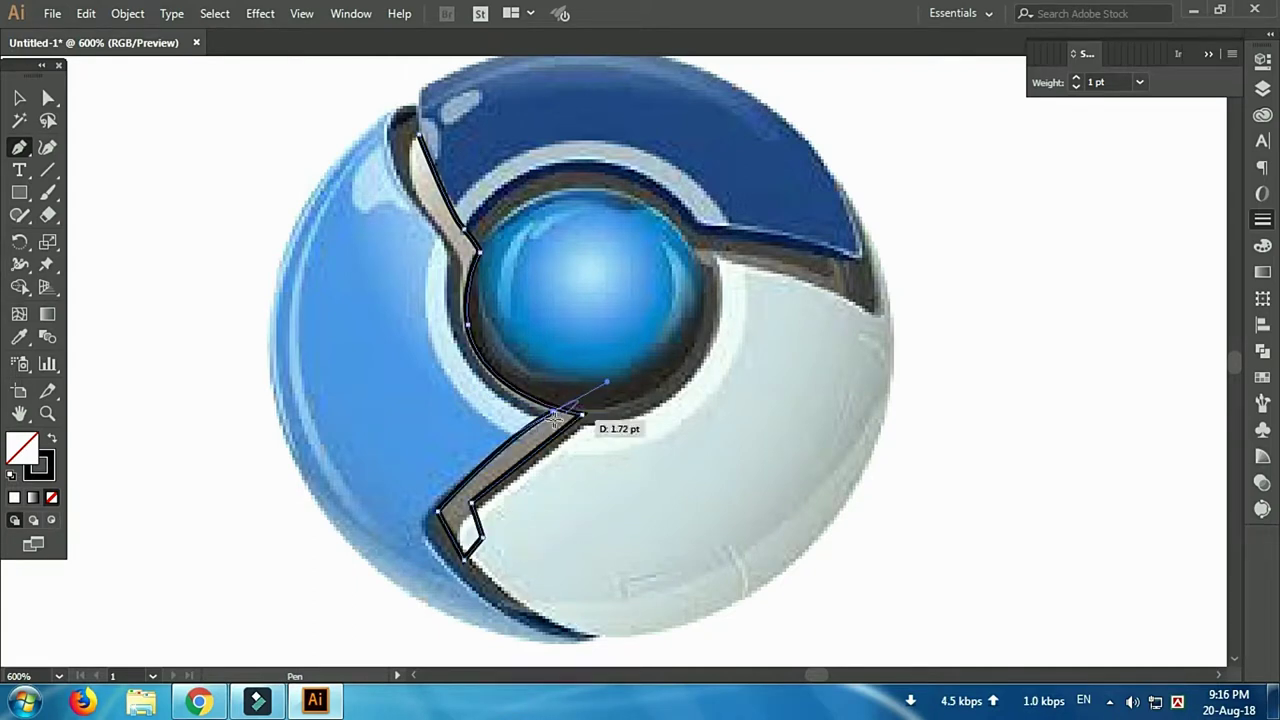
left_click_drag(460, 263, 496, 204)
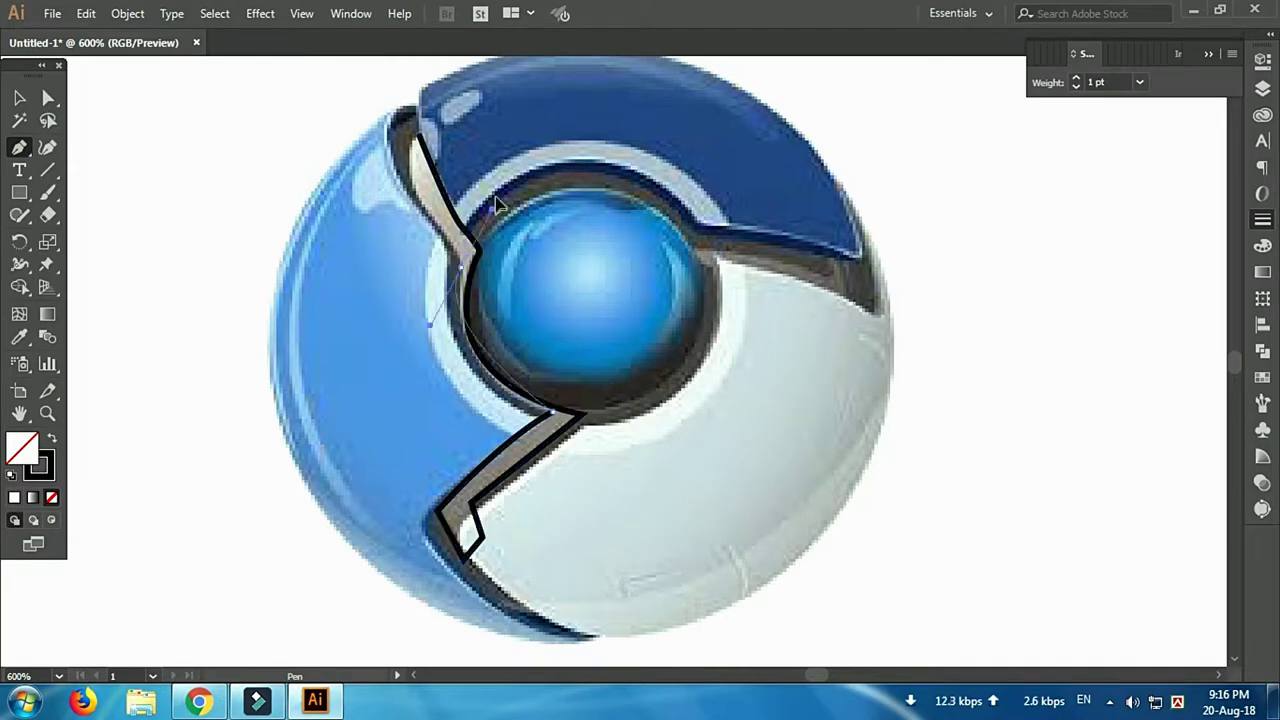
left_click_drag(483, 146, 483, 148)
left_click_drag(410, 190, 409, 131)
Draw a circle outline around the logo's centre ring
key("v")
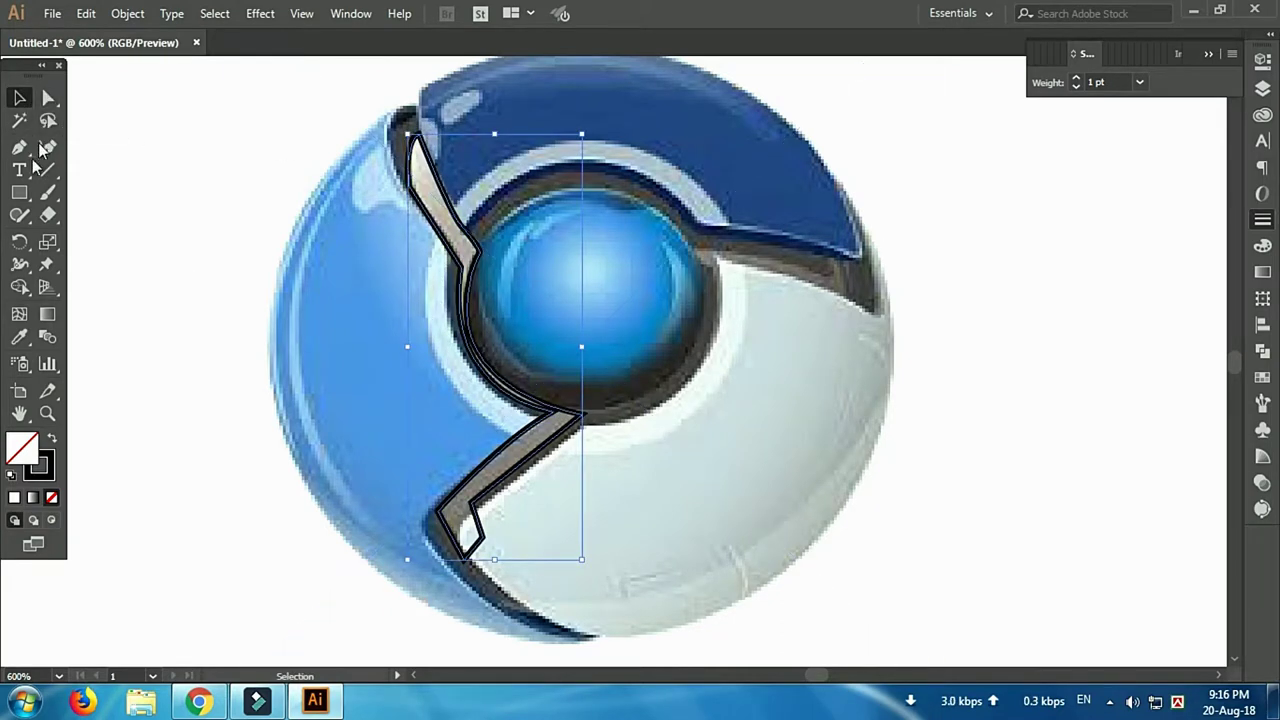
left_click_drag(19, 192, 100, 241)
mouse_move(462, 187)
left_mouse_down()
mouse_move(800, 500)
mouse_move(740, 410)
left_mouse_up()
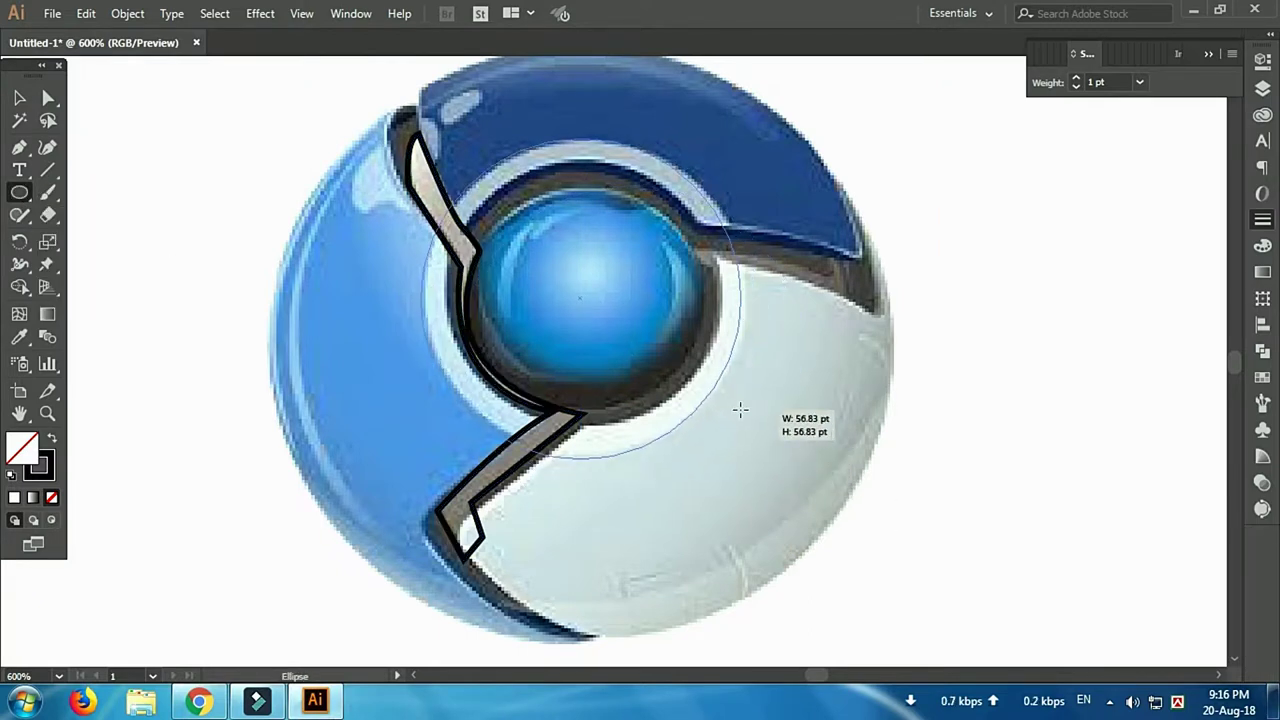
Finish the circle and scale it to fit the logo's inner ring
left_click_drag(740, 410, 743, 407)
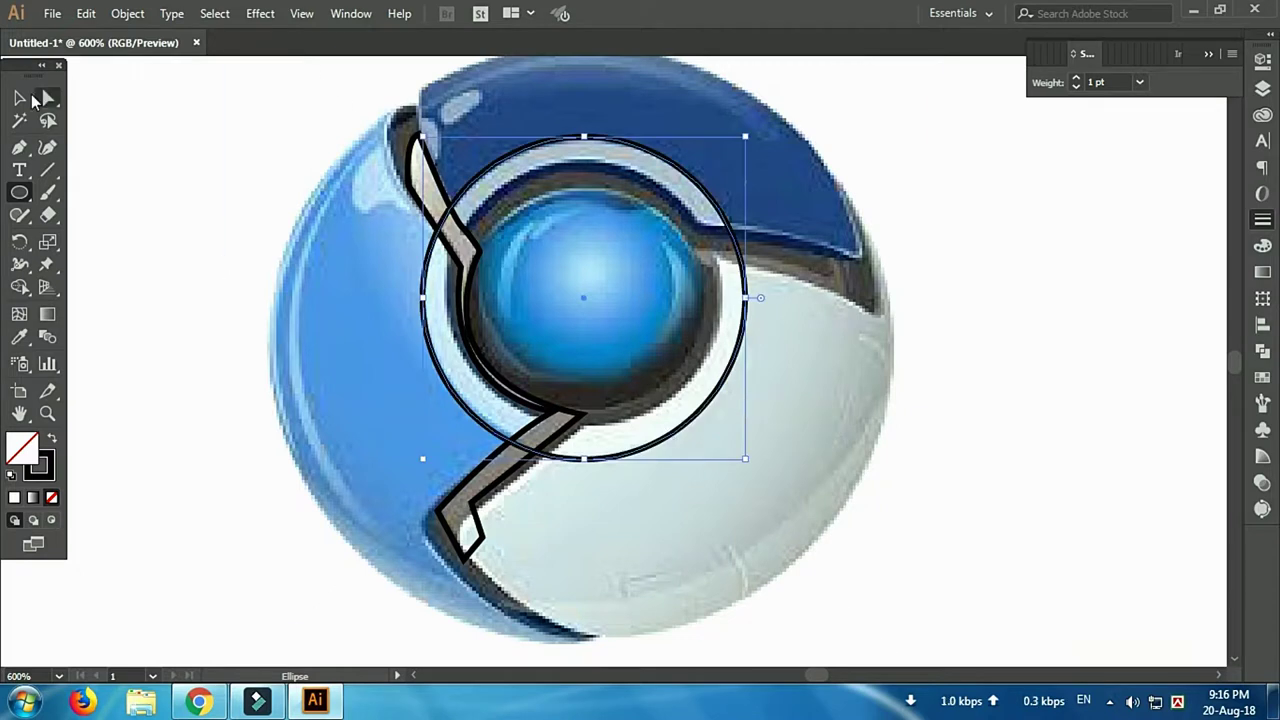
left_click(31, 97)
left_click(726, 165)
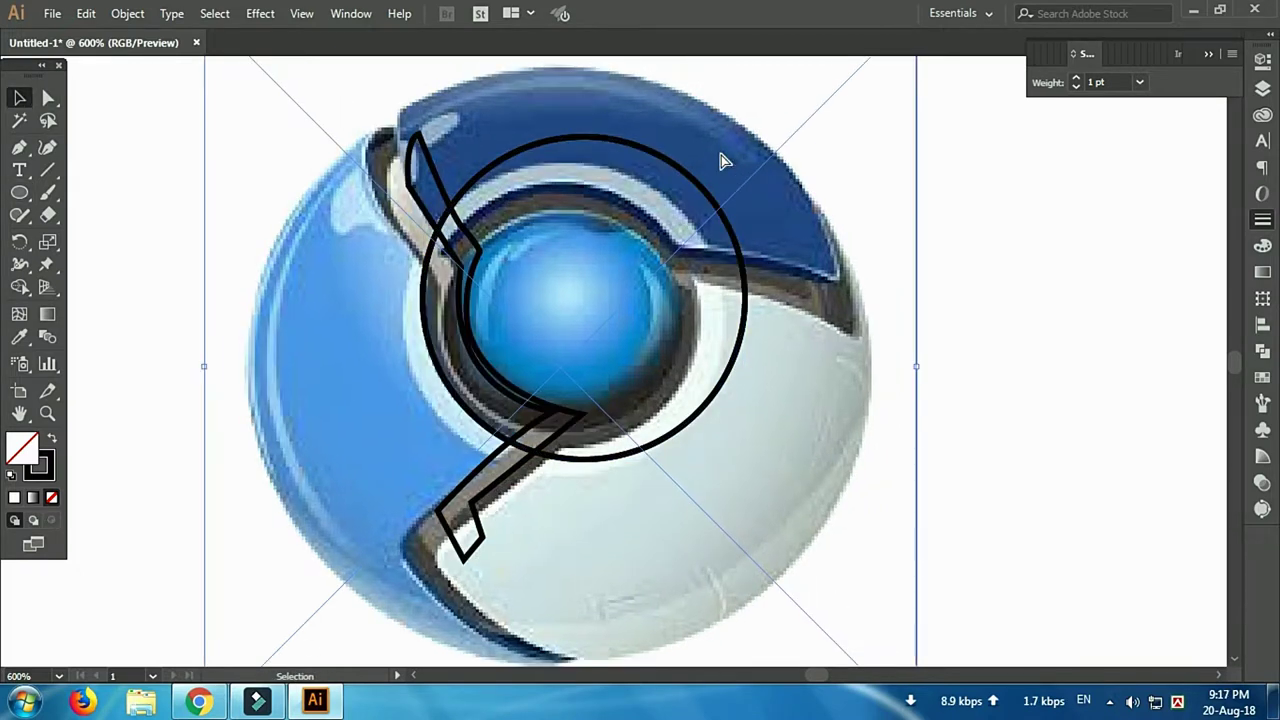
left_click(712, 193)
left_click_drag(746, 136, 737, 162)
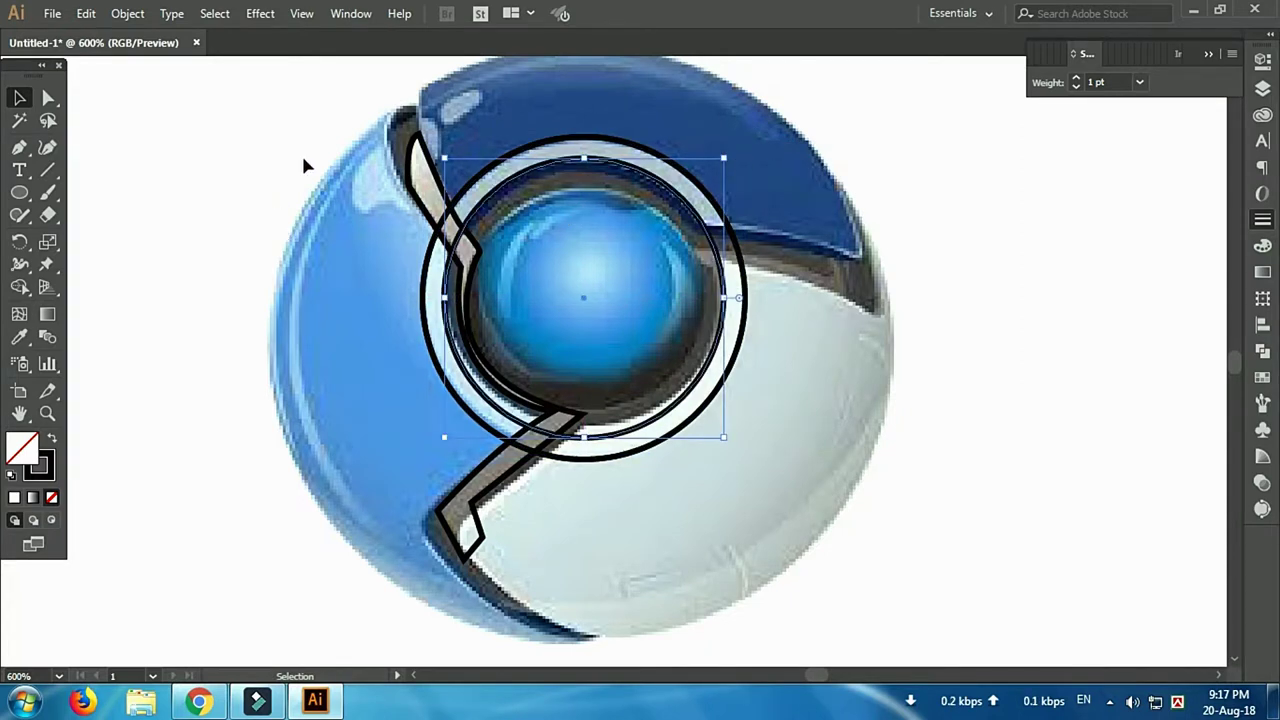
Add a small circle around the blue centre ball, enlarged from its centre to fit
left_click(19, 192)
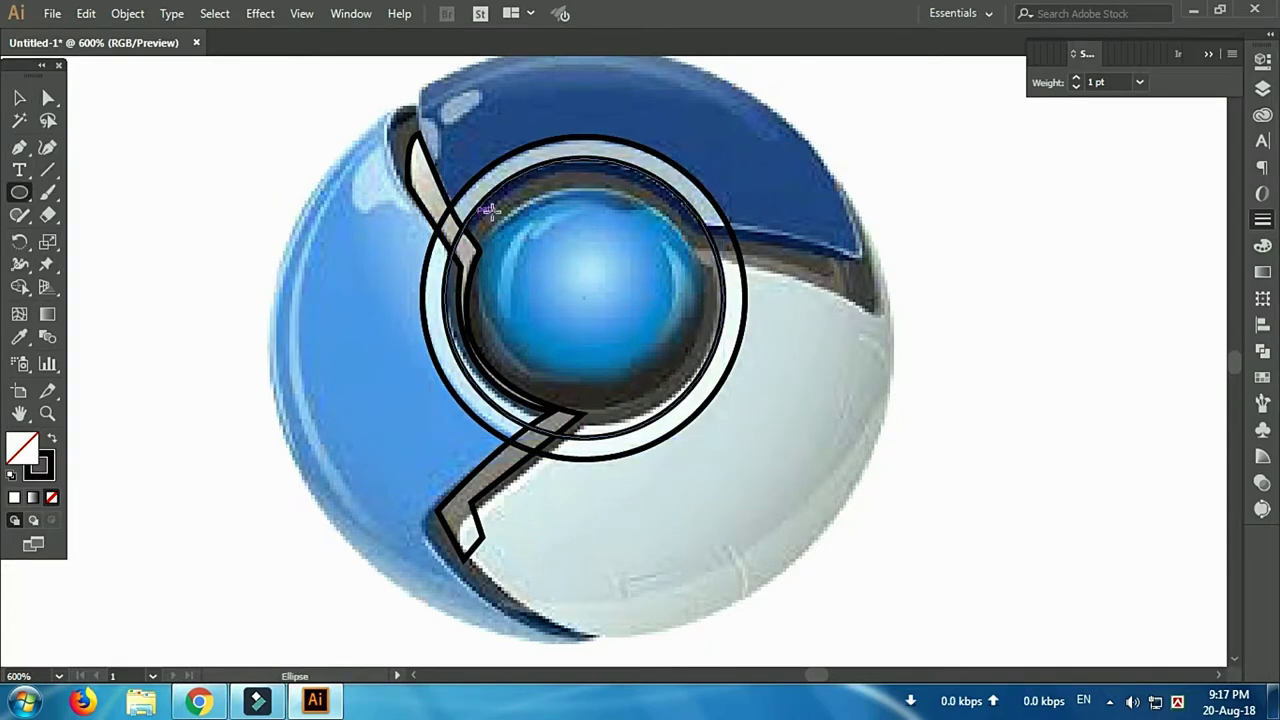
mouse_move(494, 223)
left_mouse_down()
mouse_move(641, 372)
mouse_move(703, 396)
mouse_move(697, 407)
left_mouse_up()
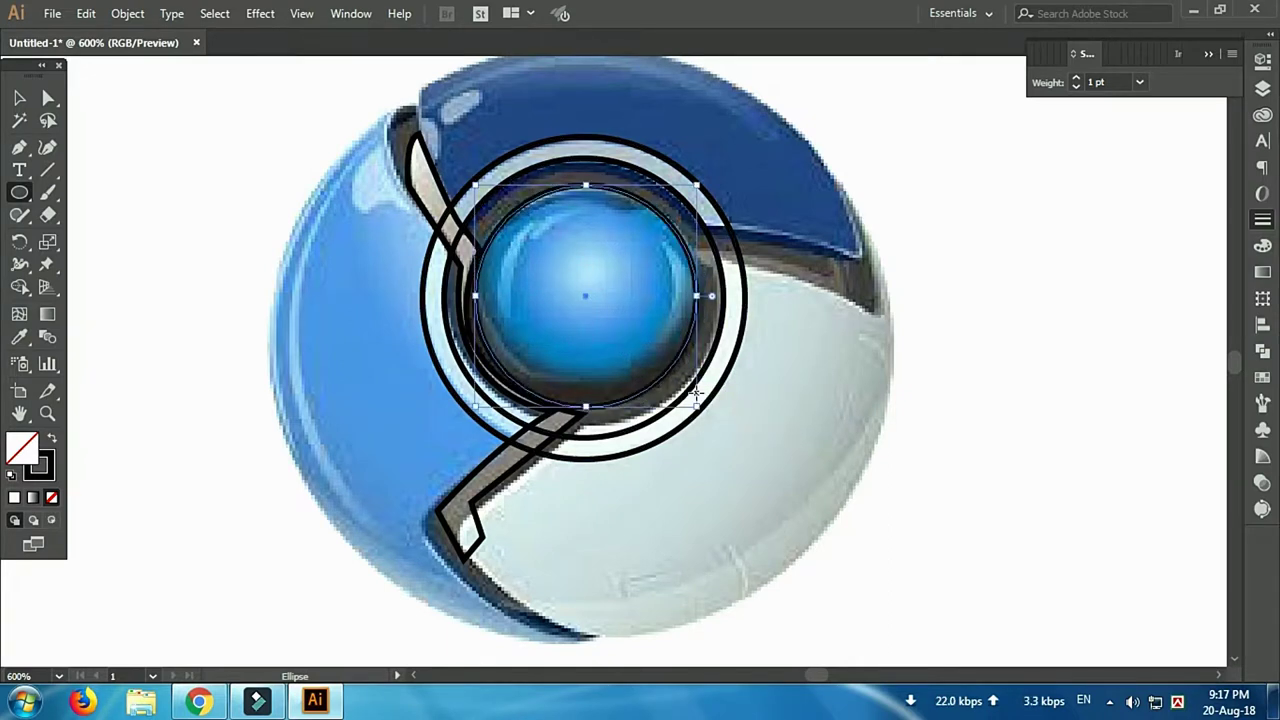
left_click(19, 97)
mouse_move(697, 186)
left_mouse_down()
mouse_move(720, 168)
mouse_move(743, 178)
left_mouse_up()
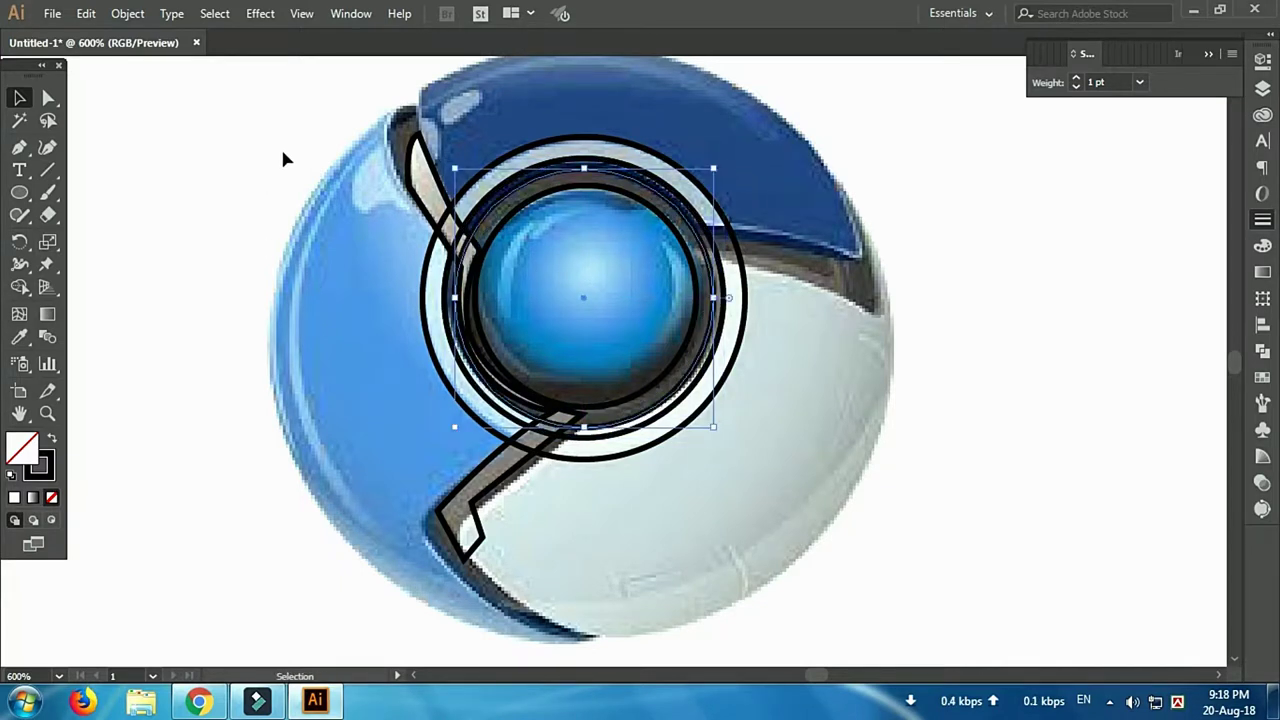
Trace a closed outline around the dark blue top segment of the logo
left_click(19, 147)
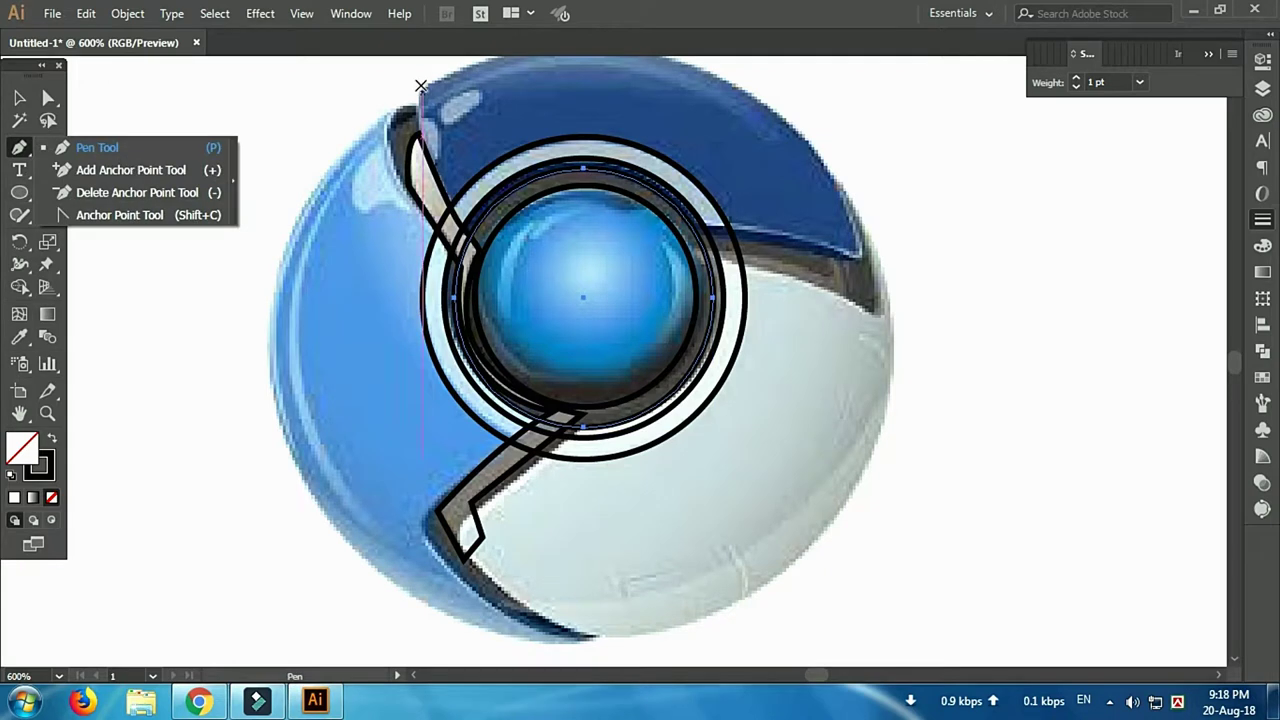
left_click_drag(698, 220, 660, 320)
left_click(665, 323)
left_click_drag(821, 361, 880, 386)
left_click_drag(697, 185, 585, 126)
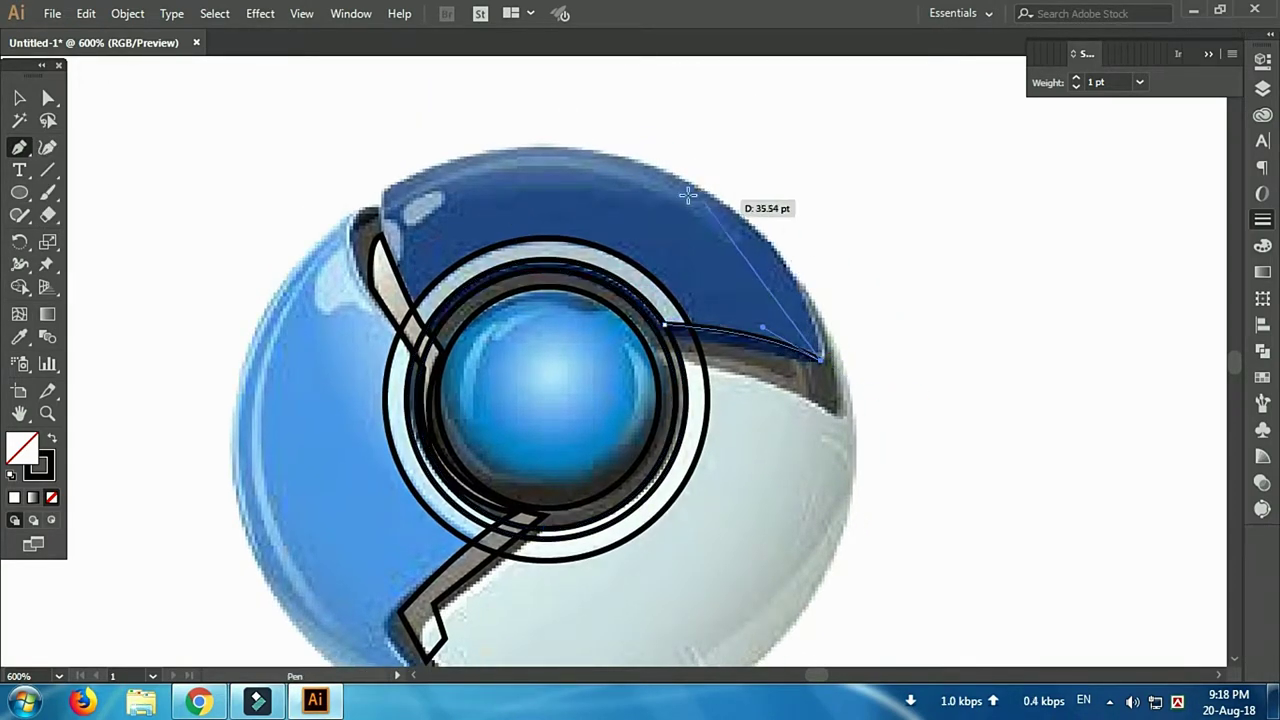
left_click_drag(457, 157, 305, 191)
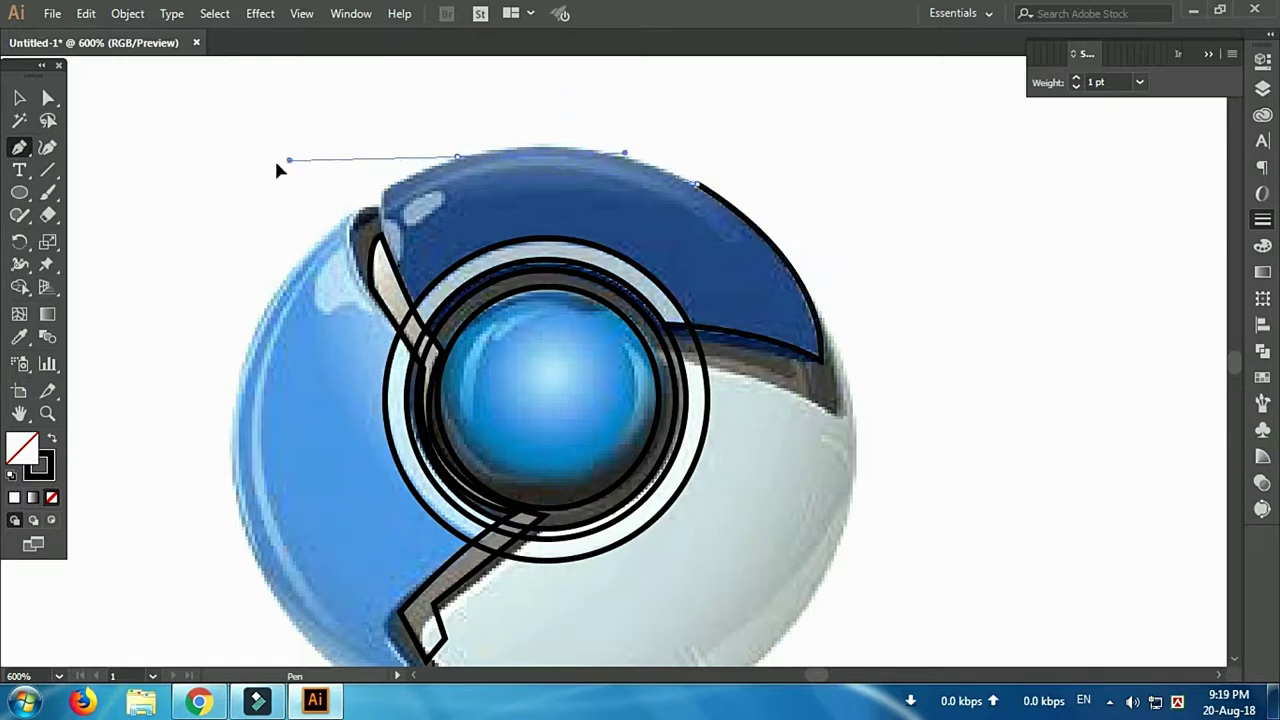
left_click_drag(384, 186, 385, 191)
left_click(414, 328)
left_click_drag(664, 325, 763, 327)
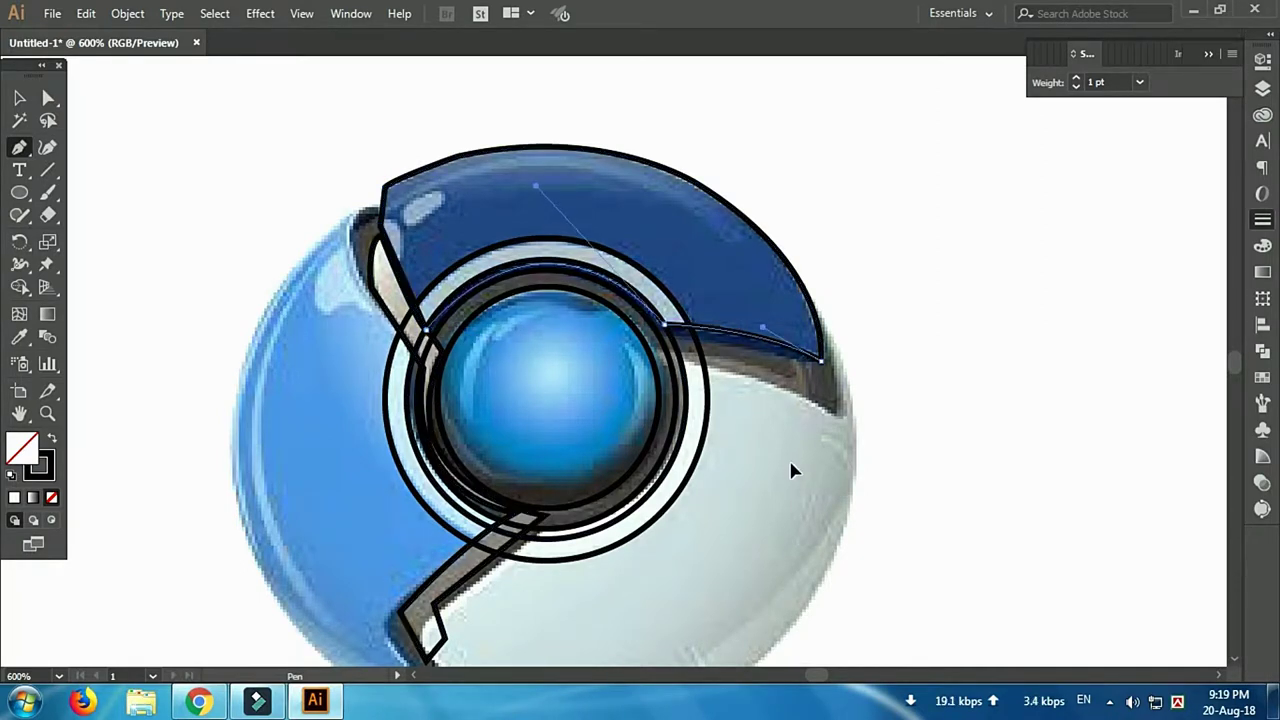
key("v")
left_click(841, 188)
Start the light grey segment outline with corner anchors along its lower-left edge
scroll(841, 188, "down", 3)
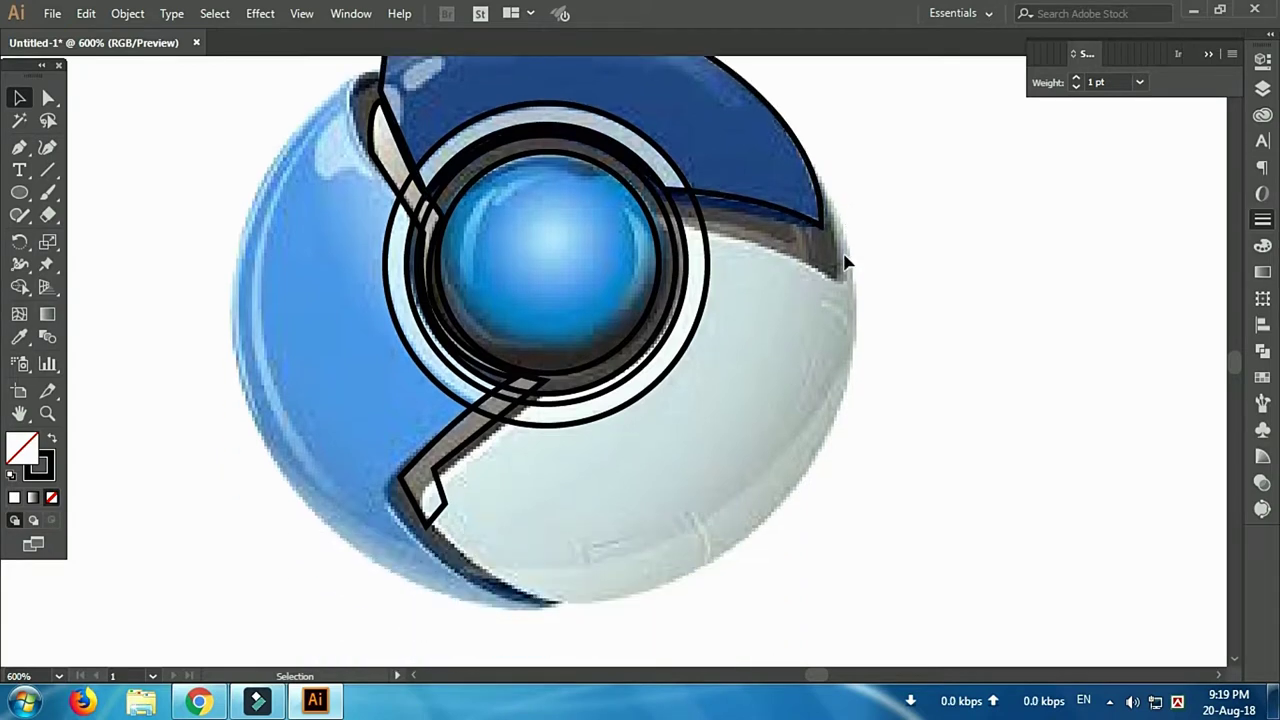
scroll(845, 262, "up", 2)
key("p")
left_click(540, 463)
left_click(430, 549)
left_click(411, 582)
left_click(442, 611)
scroll(447, 565, "down", 2)
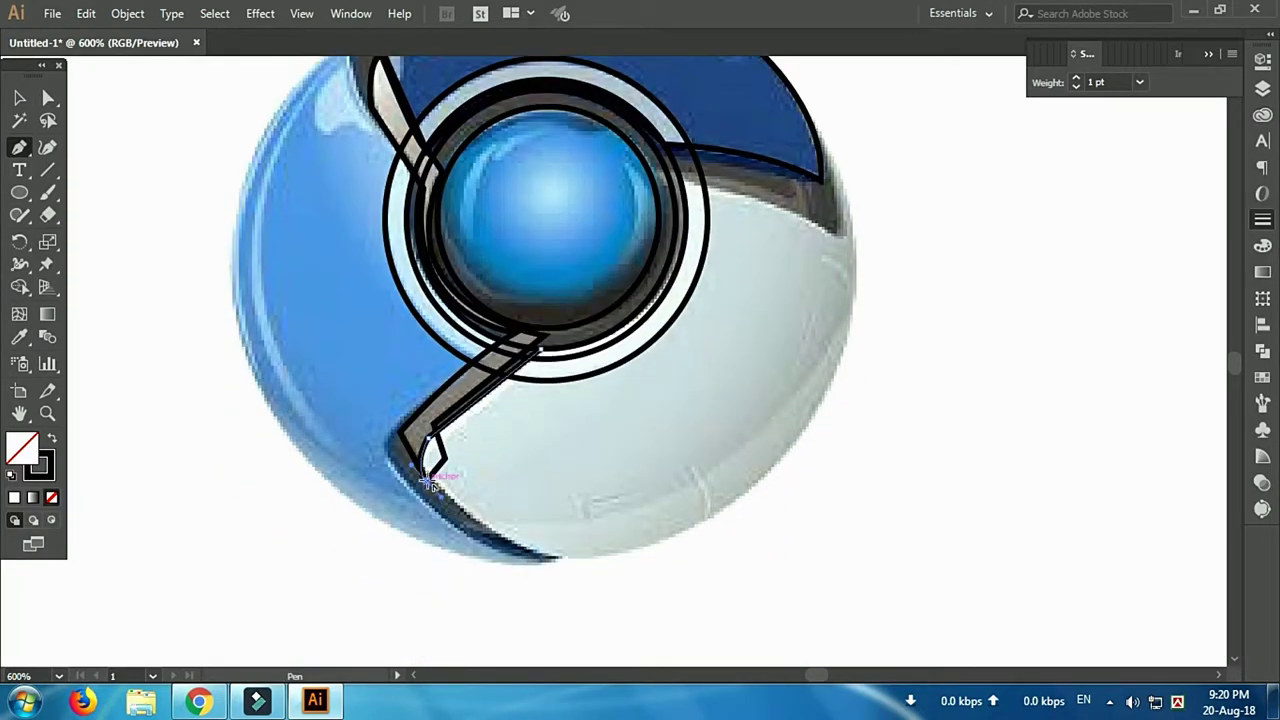
left_click_drag(566, 561, 591, 562)
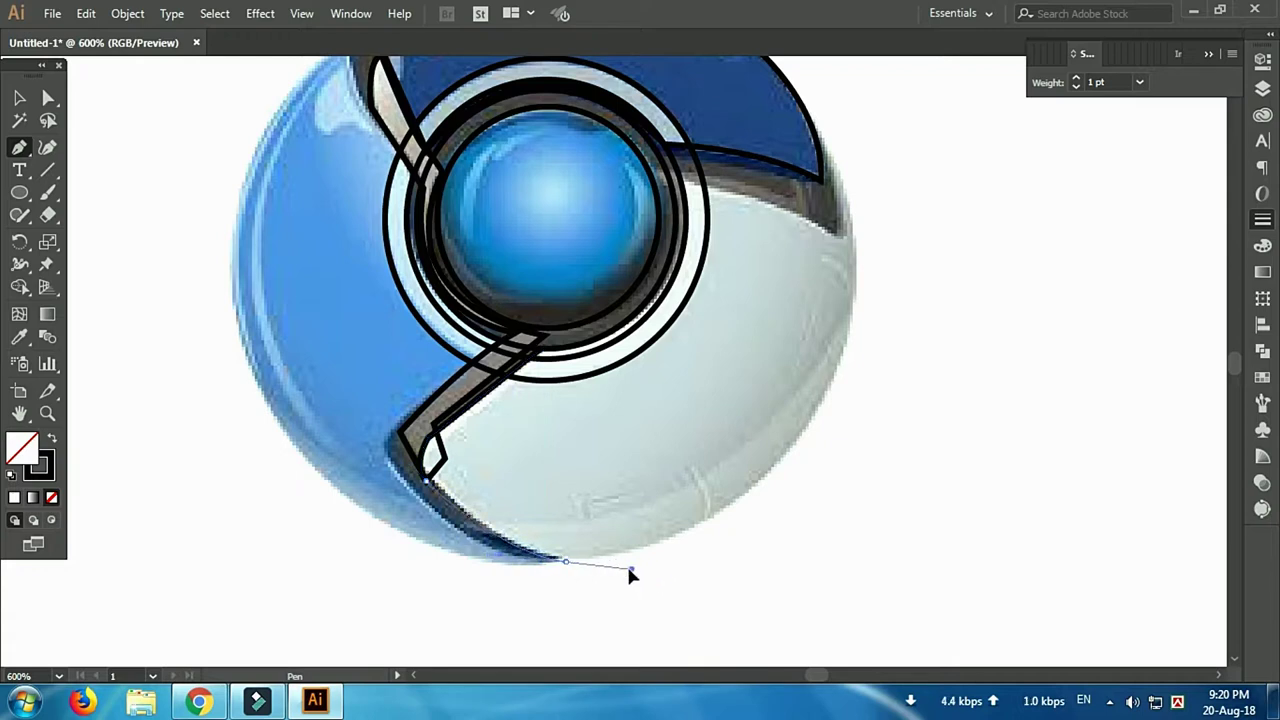
Curve the grey segment outline up its right edge and back along the inner ring
left_click_drag(741, 498, 822, 430)
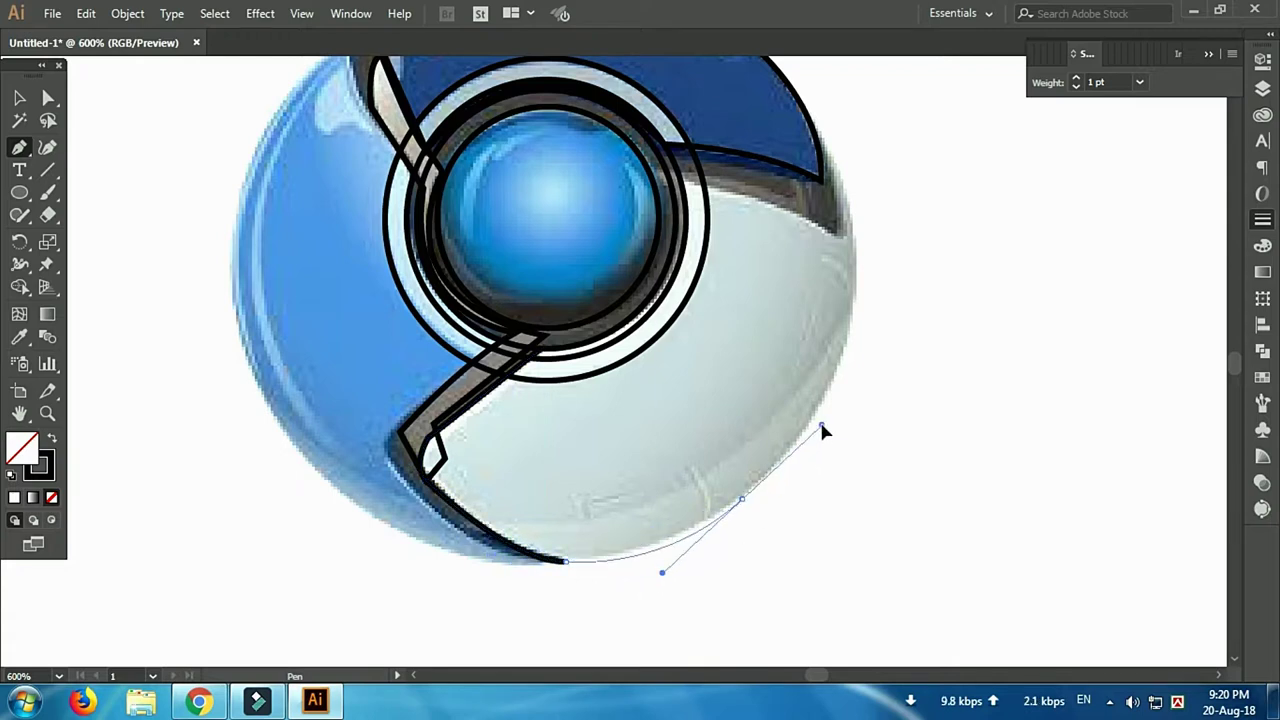
mouse_move(844, 348)
left_mouse_down()
mouse_move(858, 283)
mouse_move(853, 348)
left_mouse_up()
left_click_drag(855, 240, 827, 228)
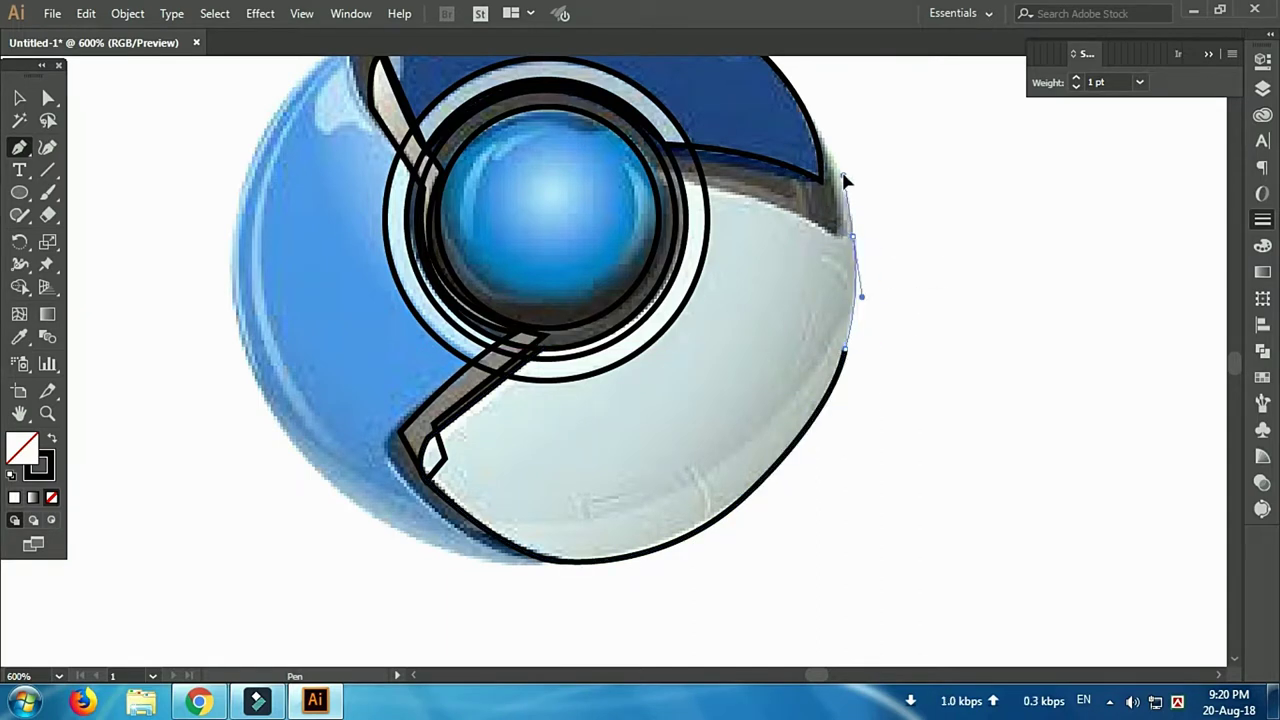
left_click(852, 237)
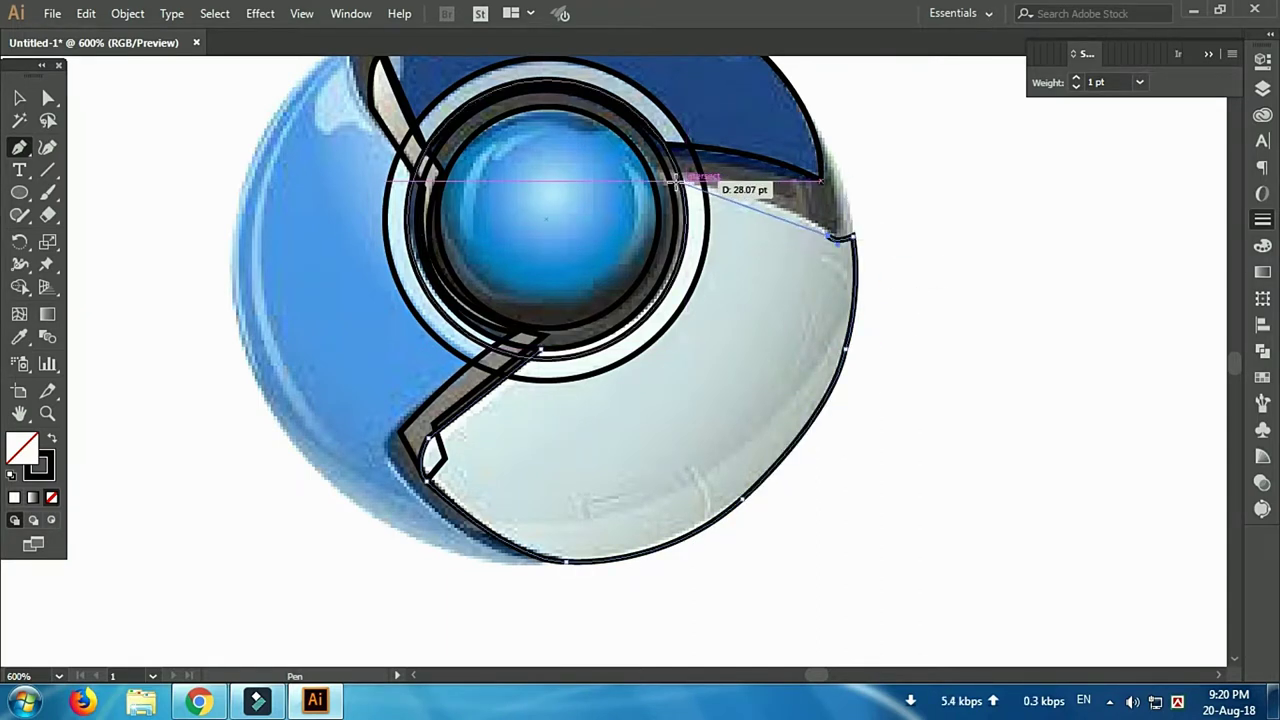
left_click_drag(679, 183, 622, 330)
mouse_move(540, 348)
left_mouse_down()
mouse_move(366, 349)
mouse_move(365, 375)
left_mouse_up()
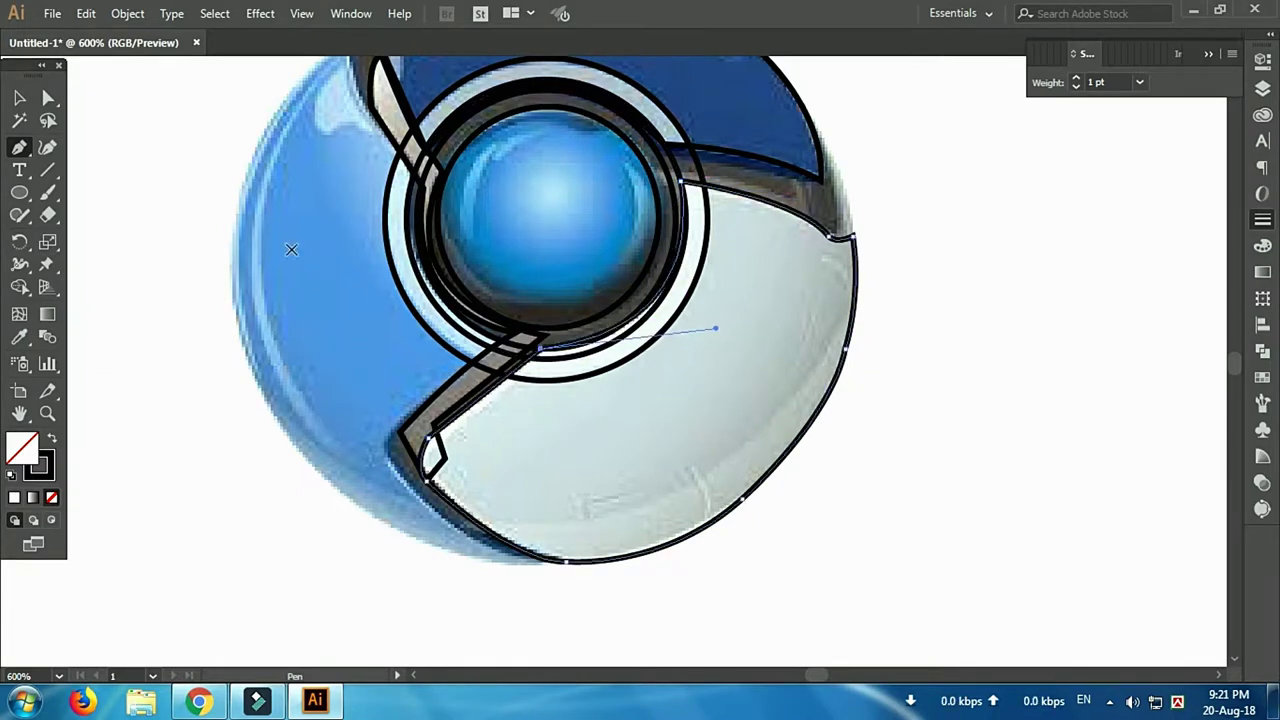
Begin outlining the left light-blue segment along the divider edge down to the logo's bottom
left_click(19, 97)
scroll(40, 120, "up", 3)
left_click(19, 147)
left_click_drag(366, 218, 410, 290)
left_click_drag(494, 455, 586, 493)
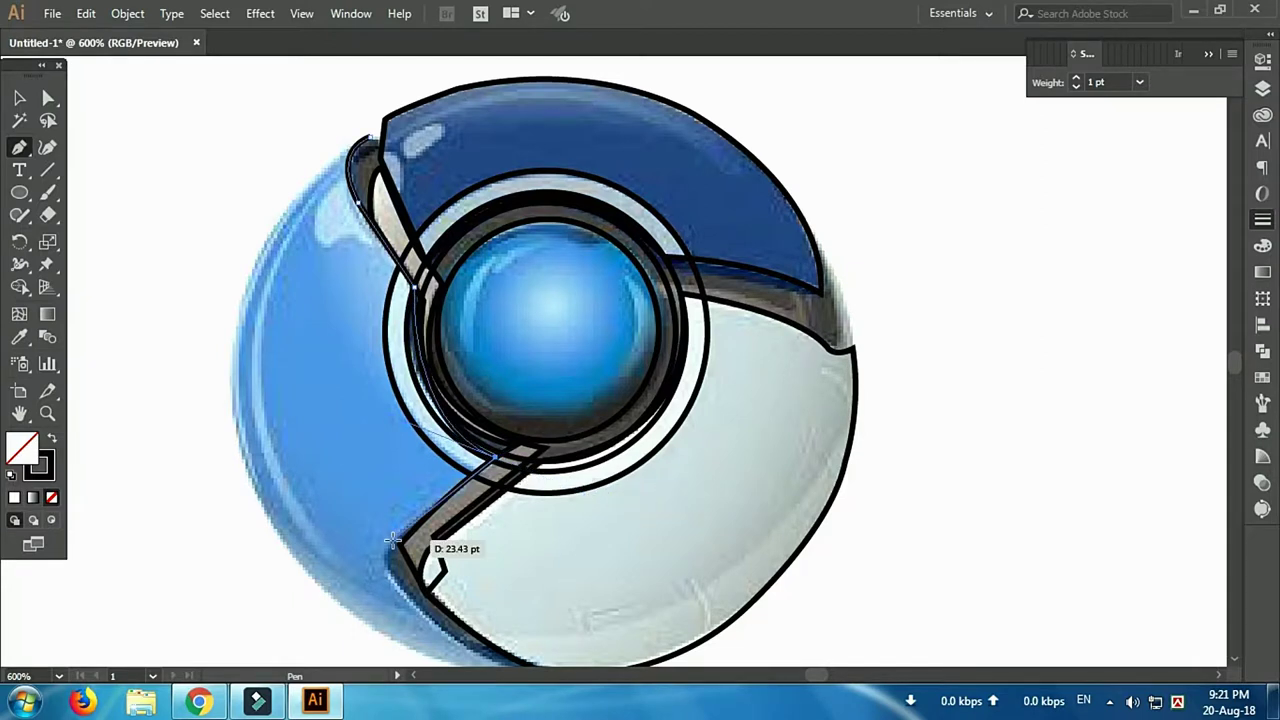
scroll(393, 540, "down", 2)
left_click_drag(393, 540, 418, 517)
left_click_drag(545, 583, 557, 594)
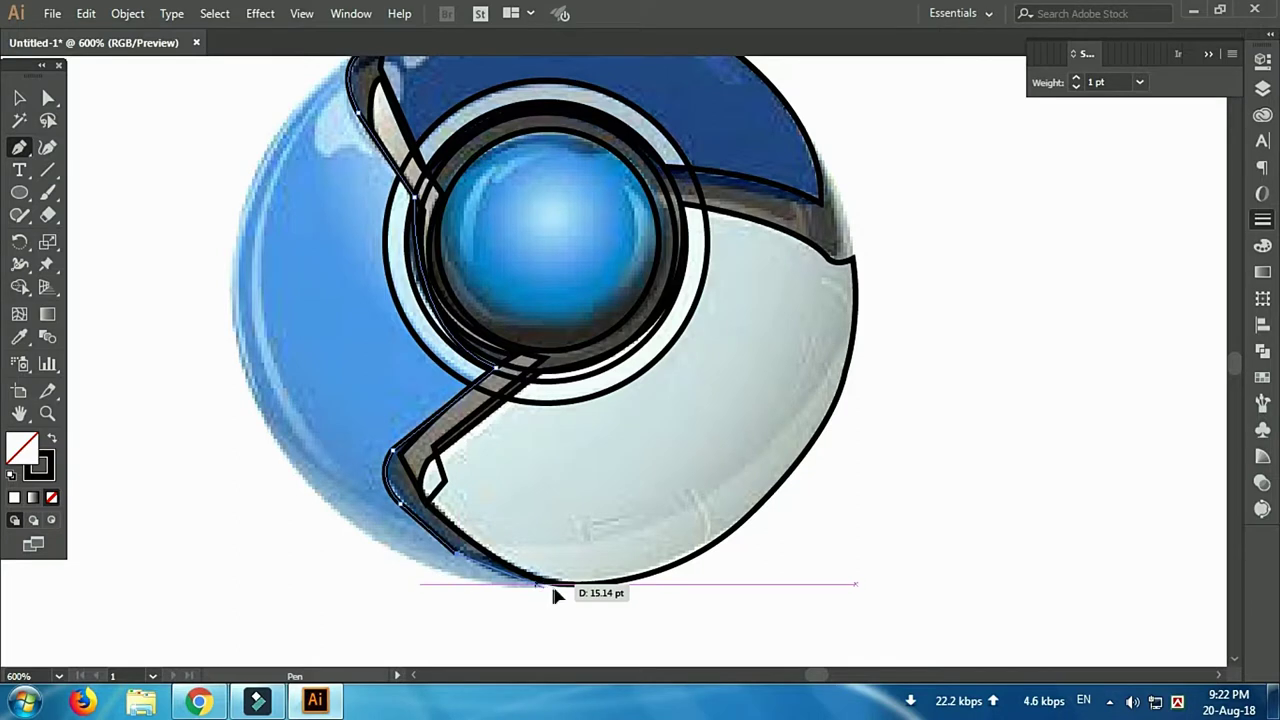
Curve the left segment outline up its outer edge and over the top-left to finish it
left_click_drag(319, 497, 248, 408)
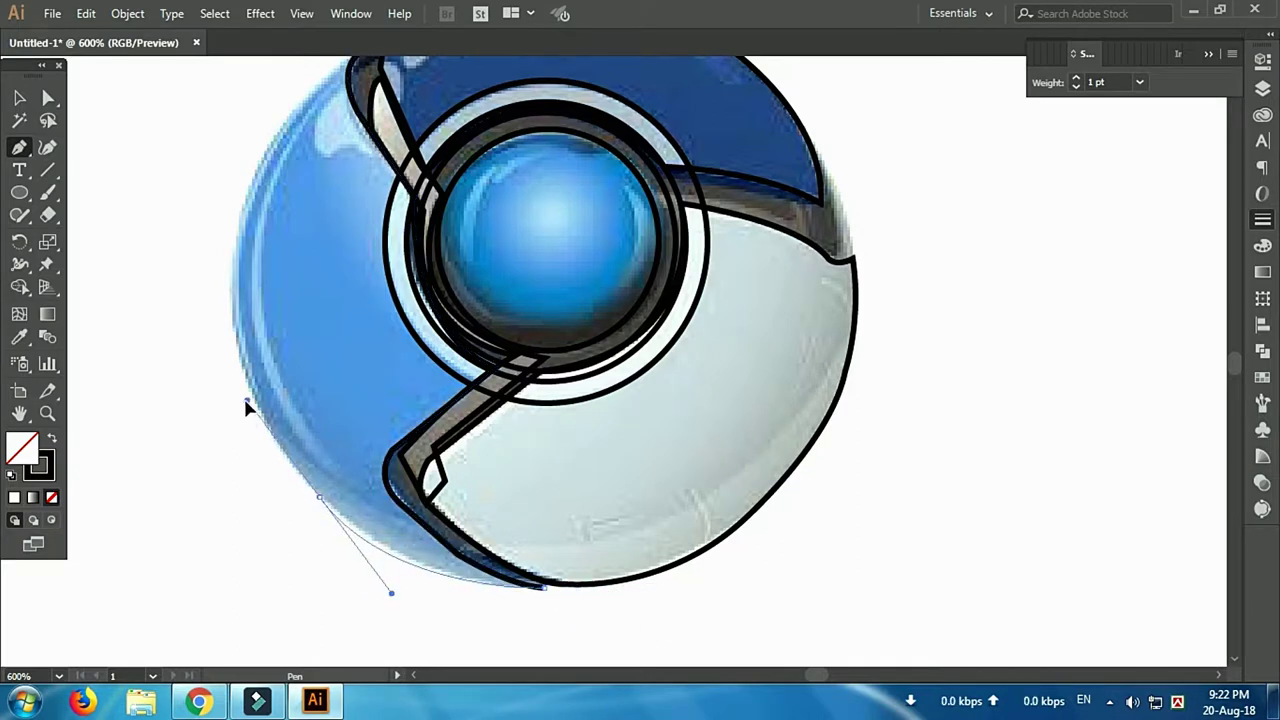
mouse_move(233, 265)
left_mouse_down()
mouse_move(257, 133)
mouse_move(246, 129)
left_mouse_up()
left_click(233, 265)
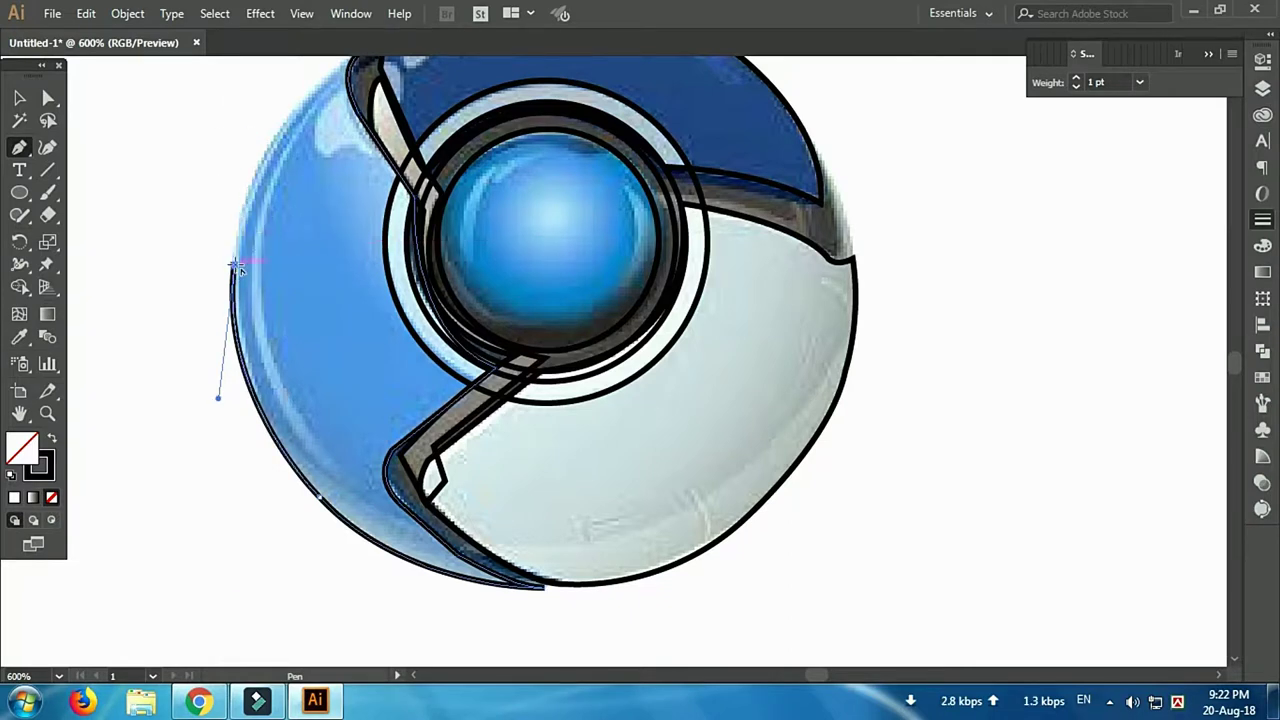
scroll(236, 268, "up", 3)
left_click_drag(335, 147, 509, 89)
scroll(522, 132, "up", 2)
left_click_drag(522, 132, 500, 157)
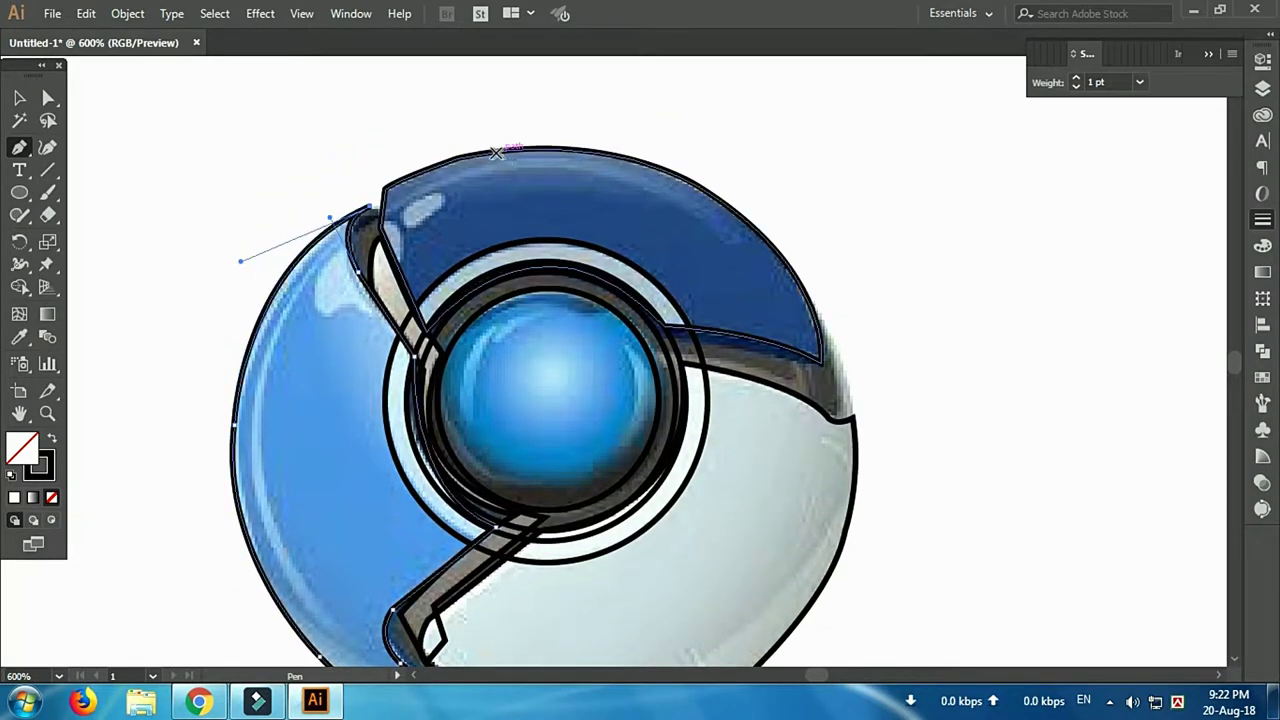
left_click(19, 97)
Draw a curved highlight path along the inner left edge of the blue ring
scroll(297, 327, "down", 2)
key("p")
scroll(234, 129, "up", 1)
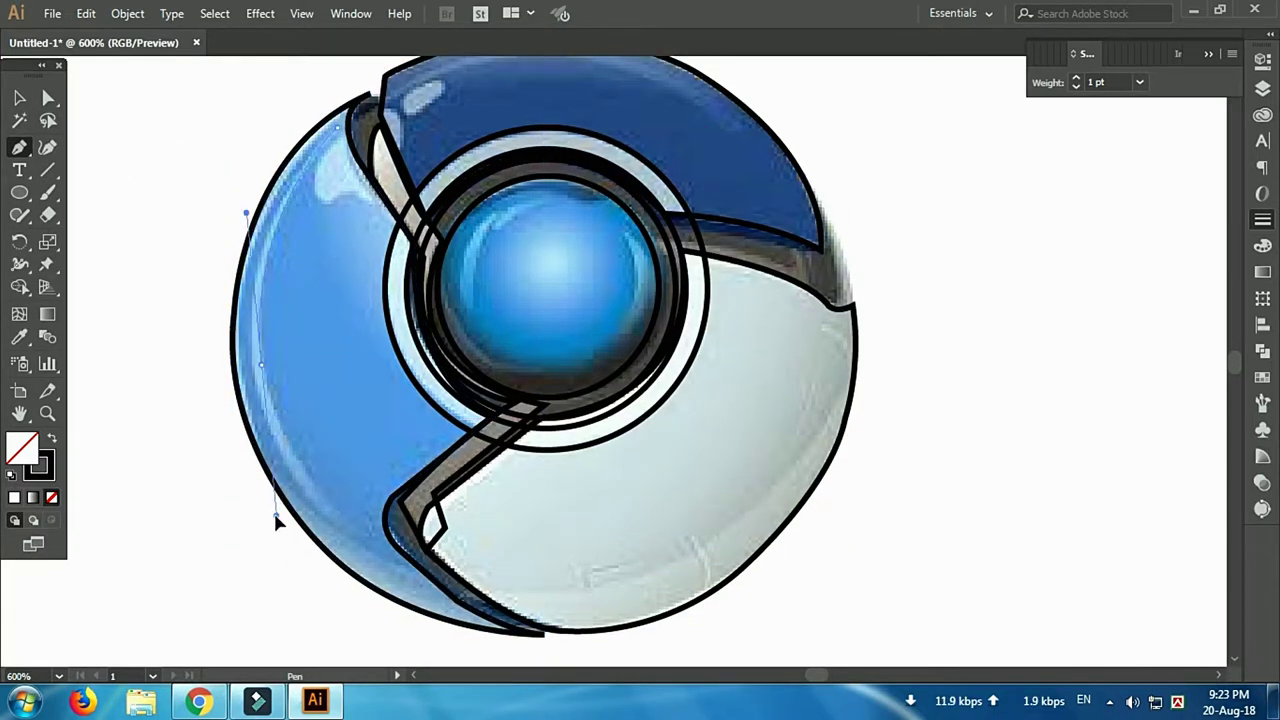
left_click_drag(275, 513, 262, 365)
left_click_drag(356, 530, 249, 362)
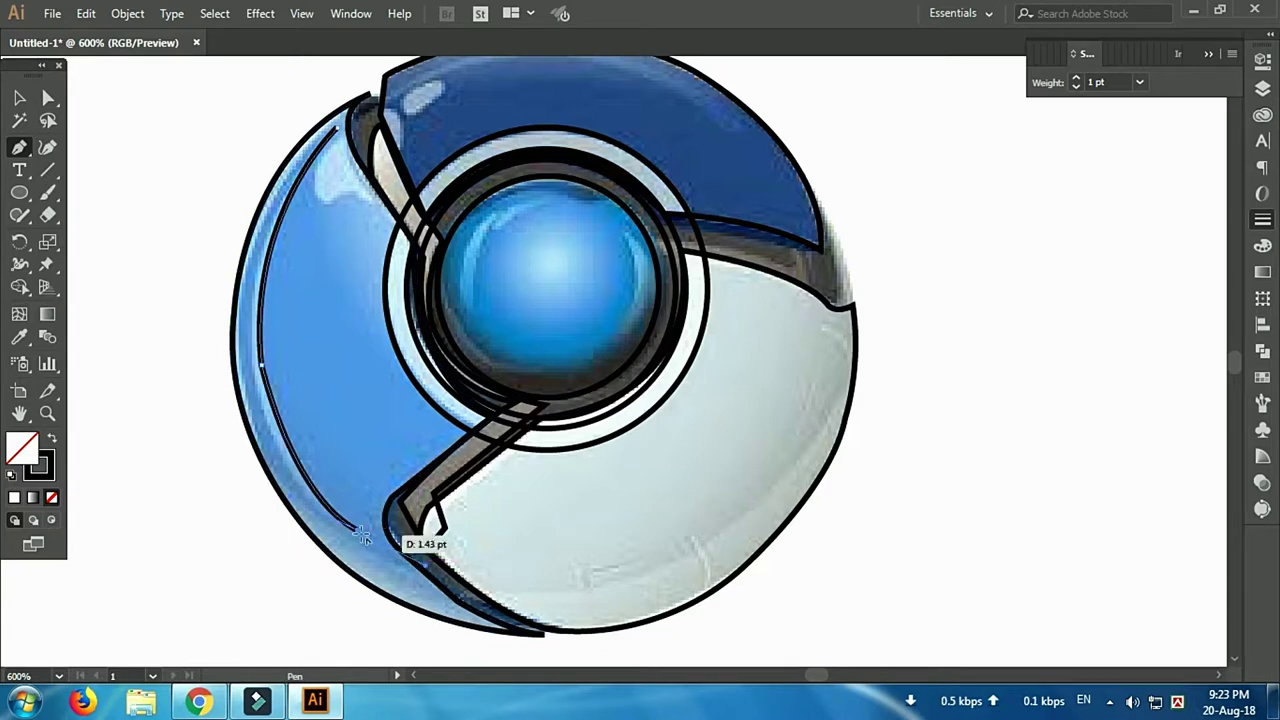
left_click(246, 213)
left_click_drag(340, 133, 410, 135)
scroll(430, 100, "up", 1)
scroll(437, 110, "up", 2)
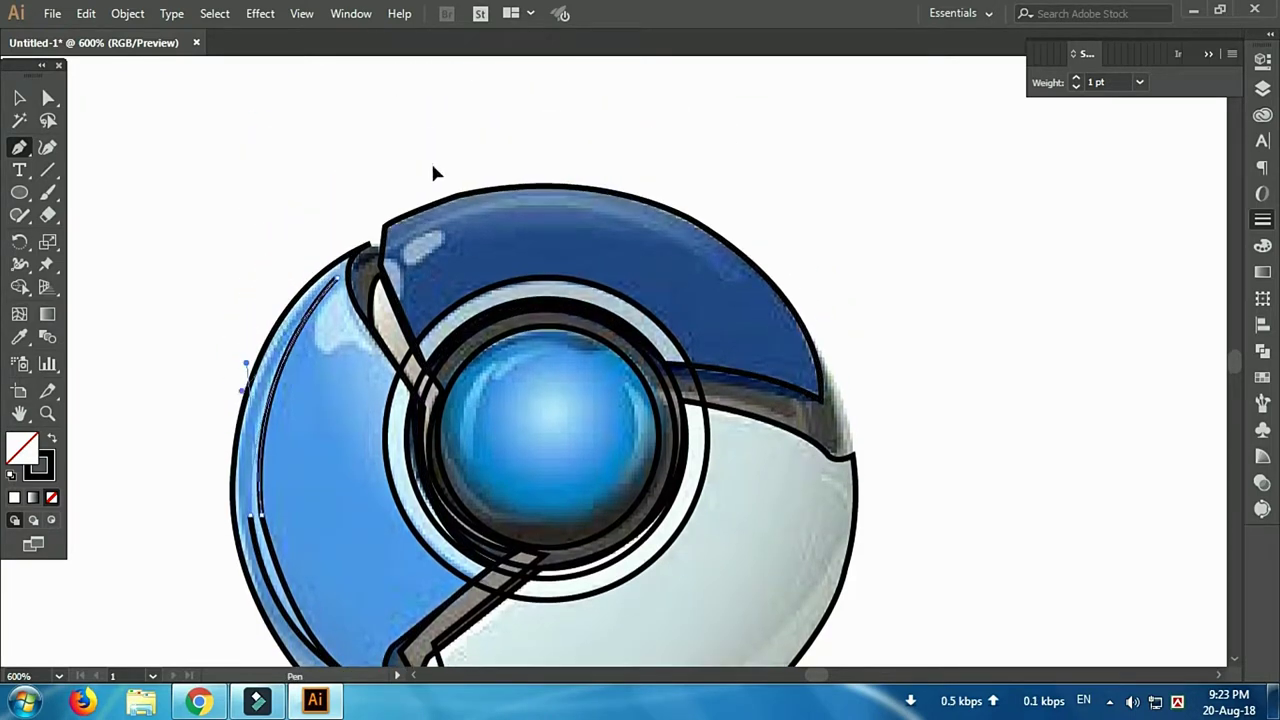
left_click(180, 230, "ctrl")
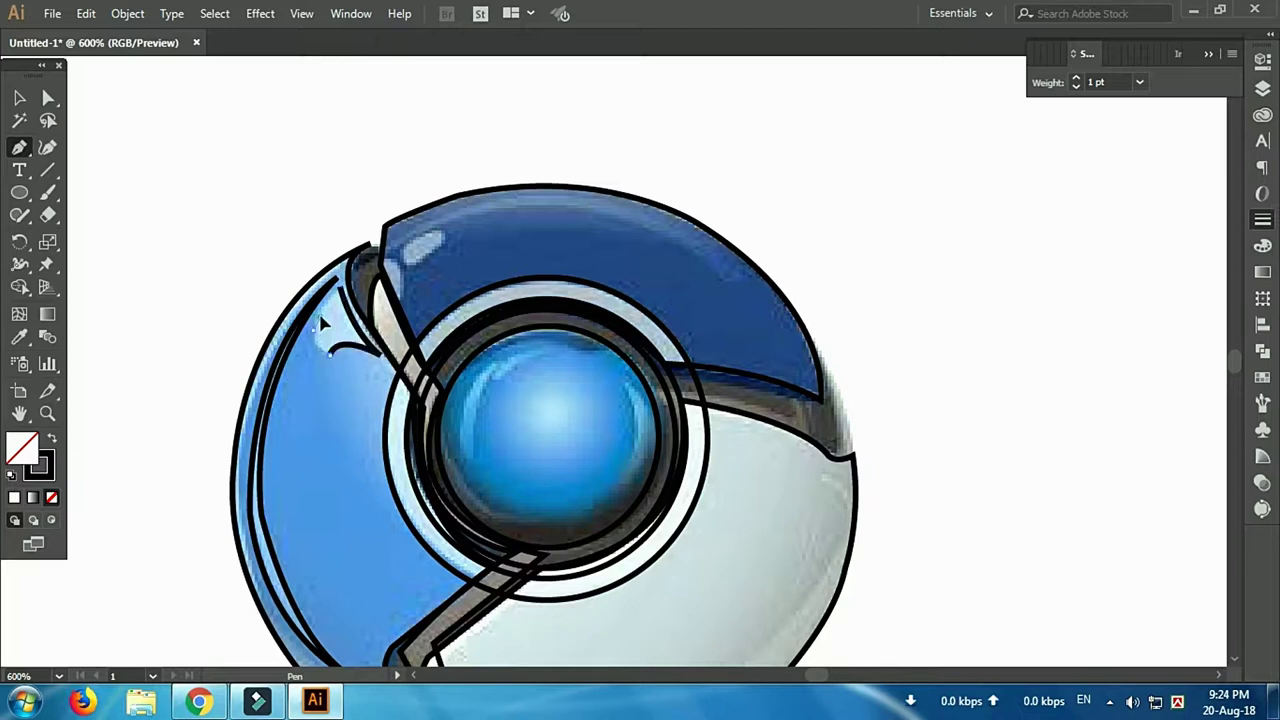
Close the left highlight shape and add a small oval glint on the top segment
left_click(316, 336)
left_click(387, 257)
left_click(406, 285)
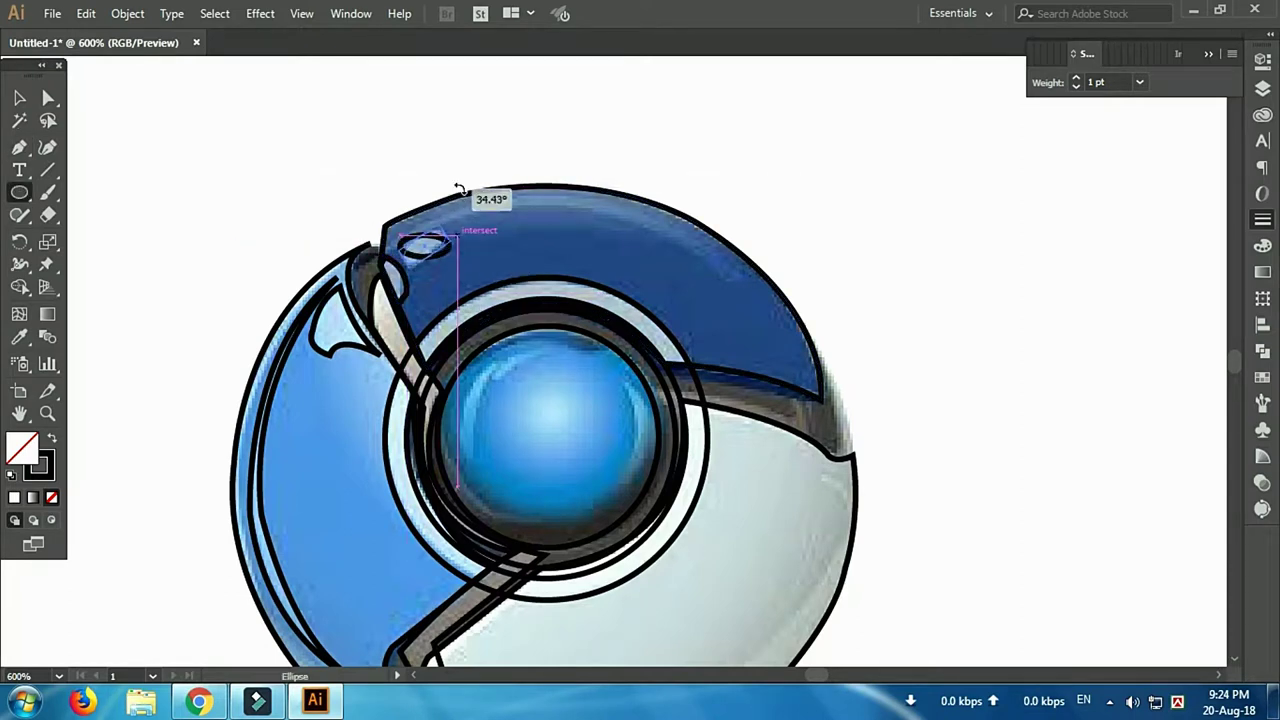
scroll(718, 386, "down", 4)
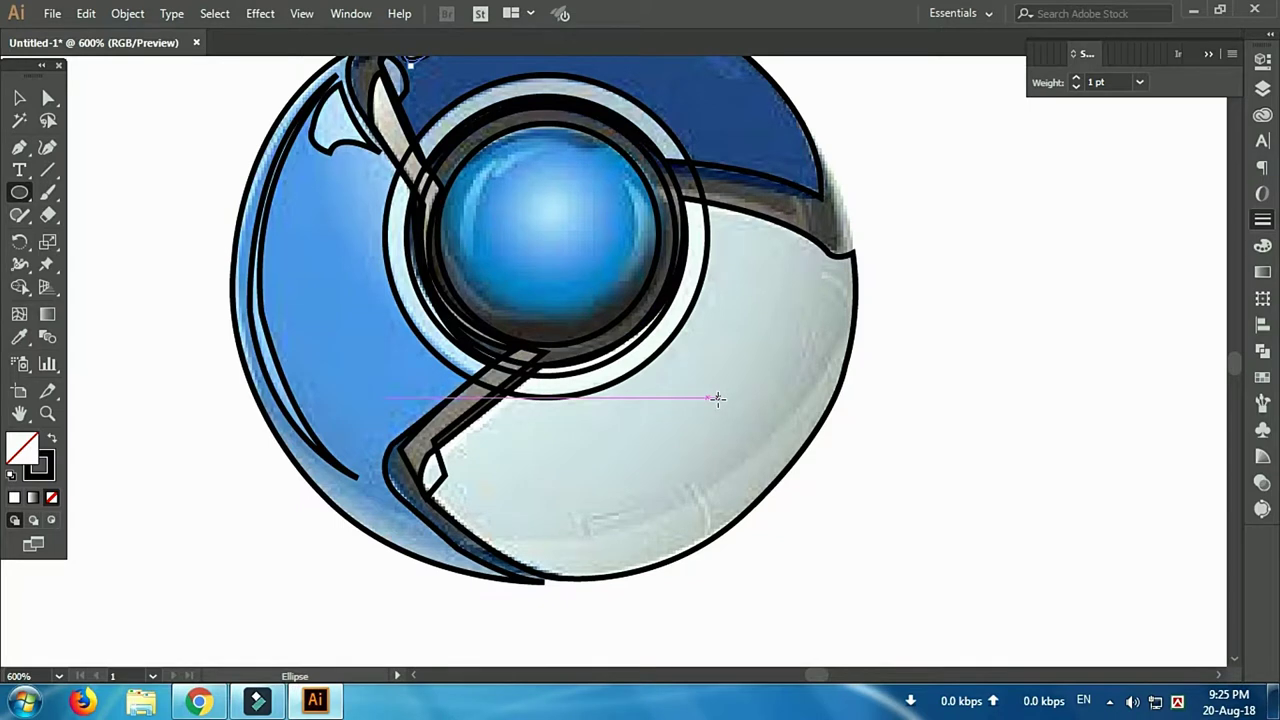
left_click(690, 178)
left_click(671, 383)
Trace a thin closed strip along the lower edge of the top blue segment
key("p")
left_click(808, 198)
mouse_move(665, 181)
left_mouse_down()
mouse_move(671, 163)
mouse_move(668, 183)
left_mouse_up()
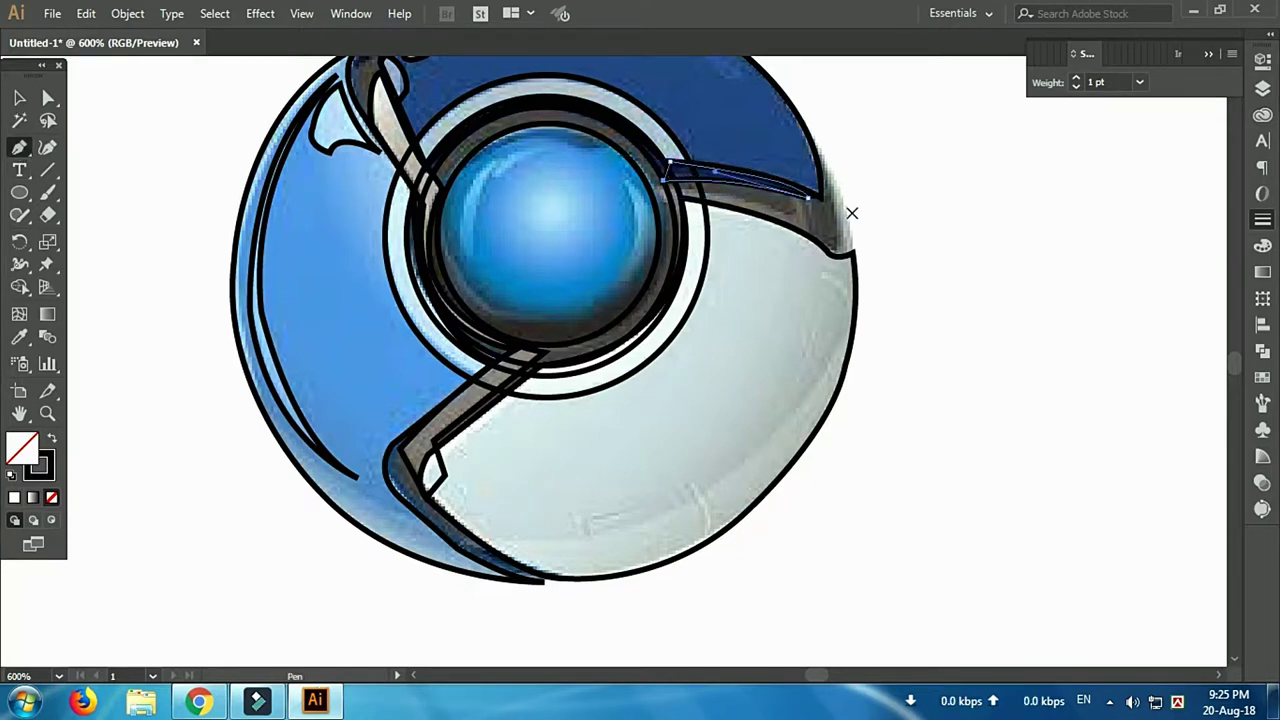
Draw a curved highlight arc along the inside of the top blue segment
scroll(579, 552, "up", 3)
left_click_drag(727, 190, 912, 330)
left_click_drag(727, 190, 395, 160)
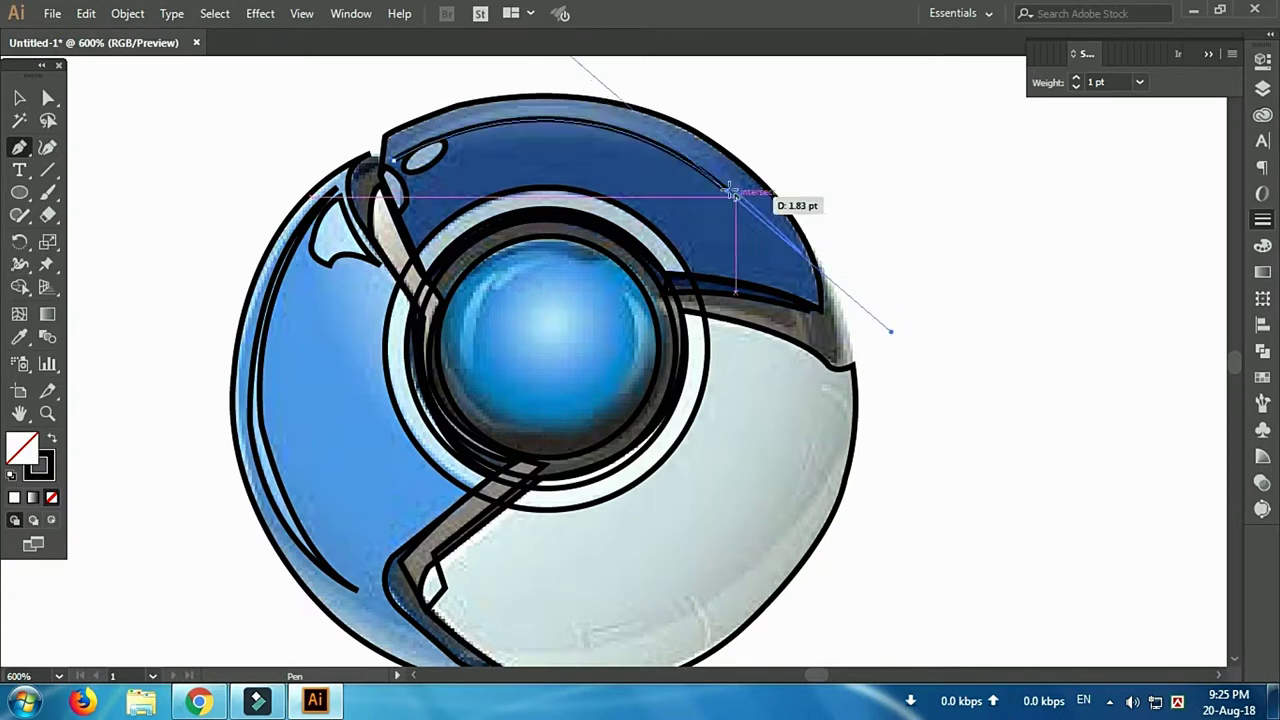
left_click(395, 160)
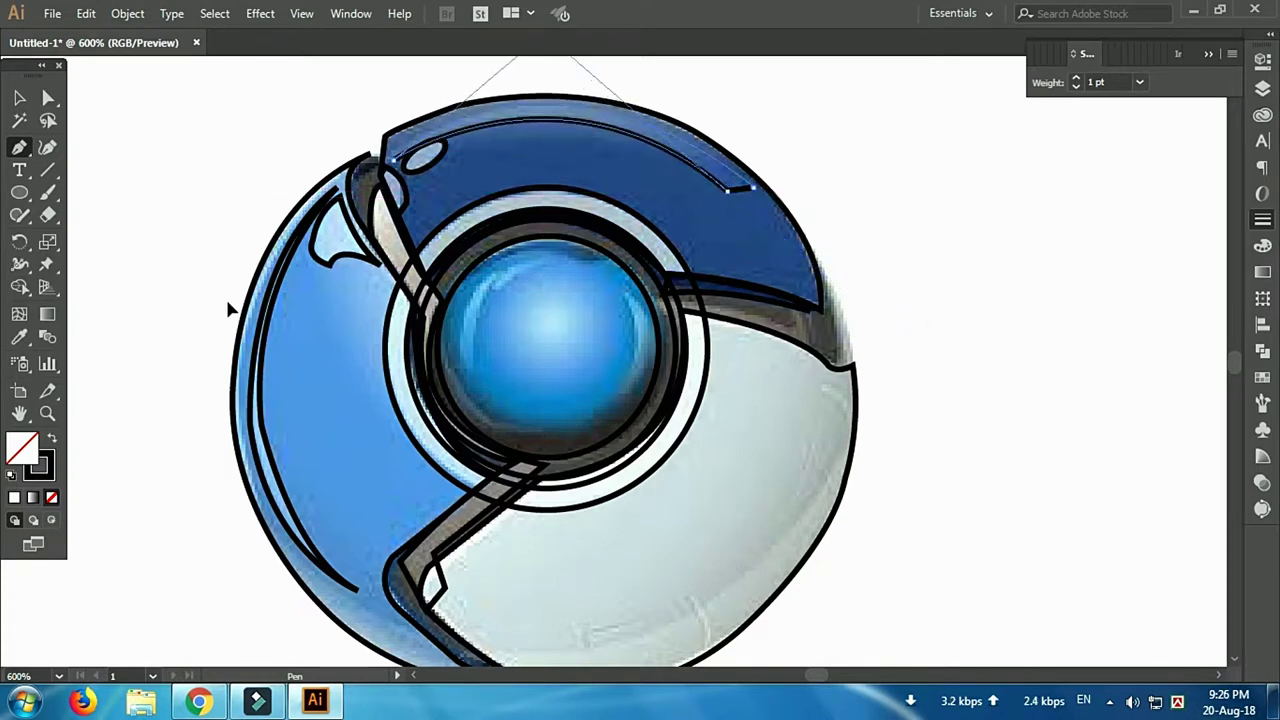
left_click(497, 337)
Outline a closed crescent glint on the left side of the central blue sphere
key("p")
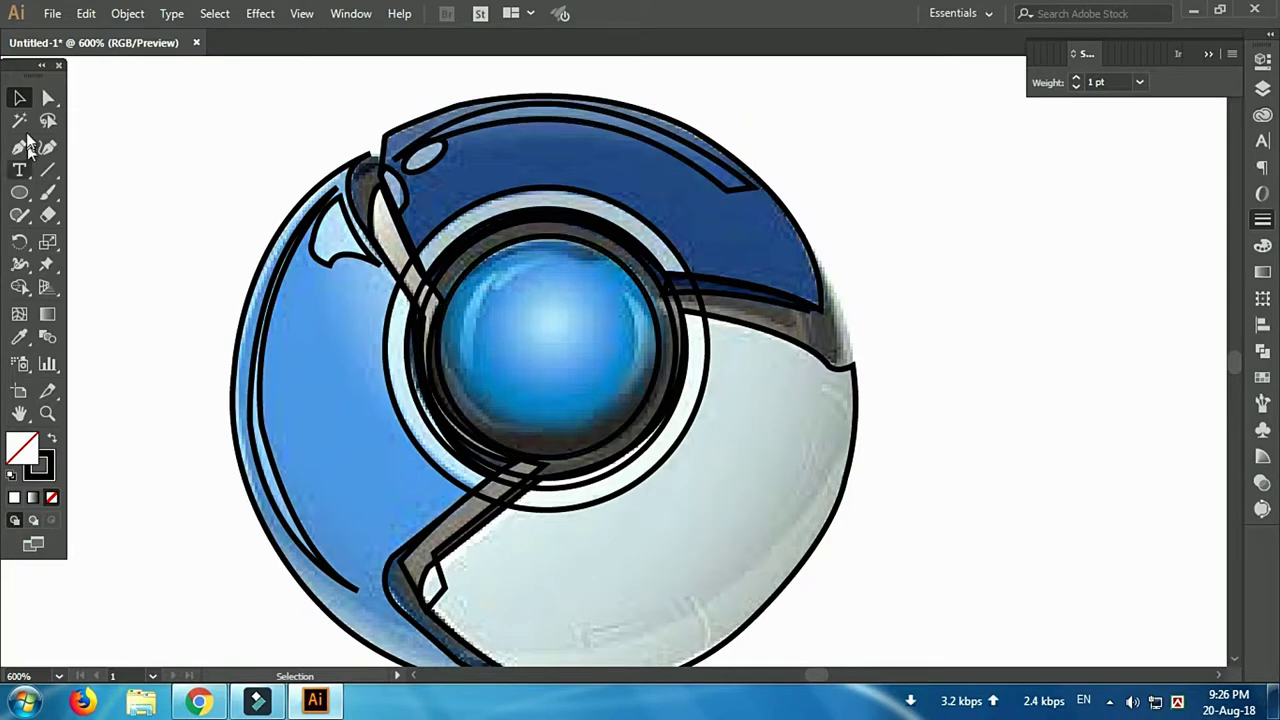
left_click(505, 218)
left_click(462, 368)
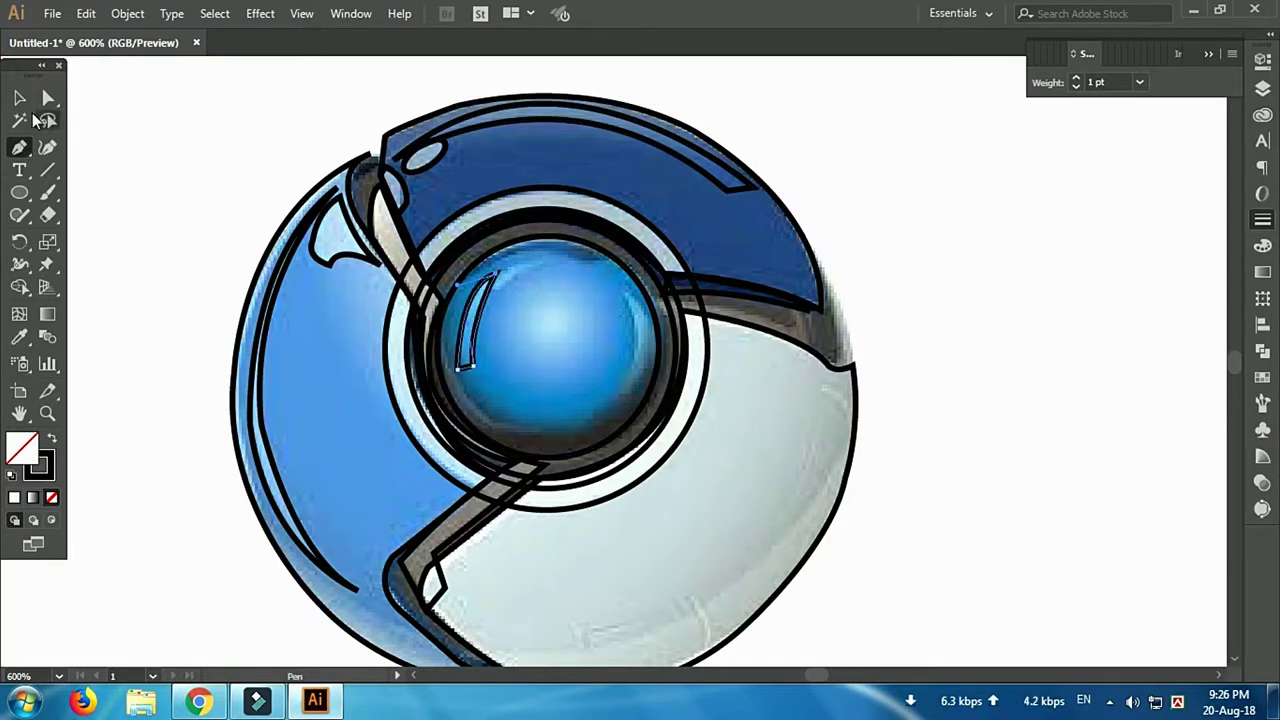
key("v")
left_click(541, 349)
Outline a matching closed crescent glint on the sphere's right side
left_click(19, 148)
left_click(624, 295)
left_click_drag(598, 414, 614, 432)
left_click(624, 295)
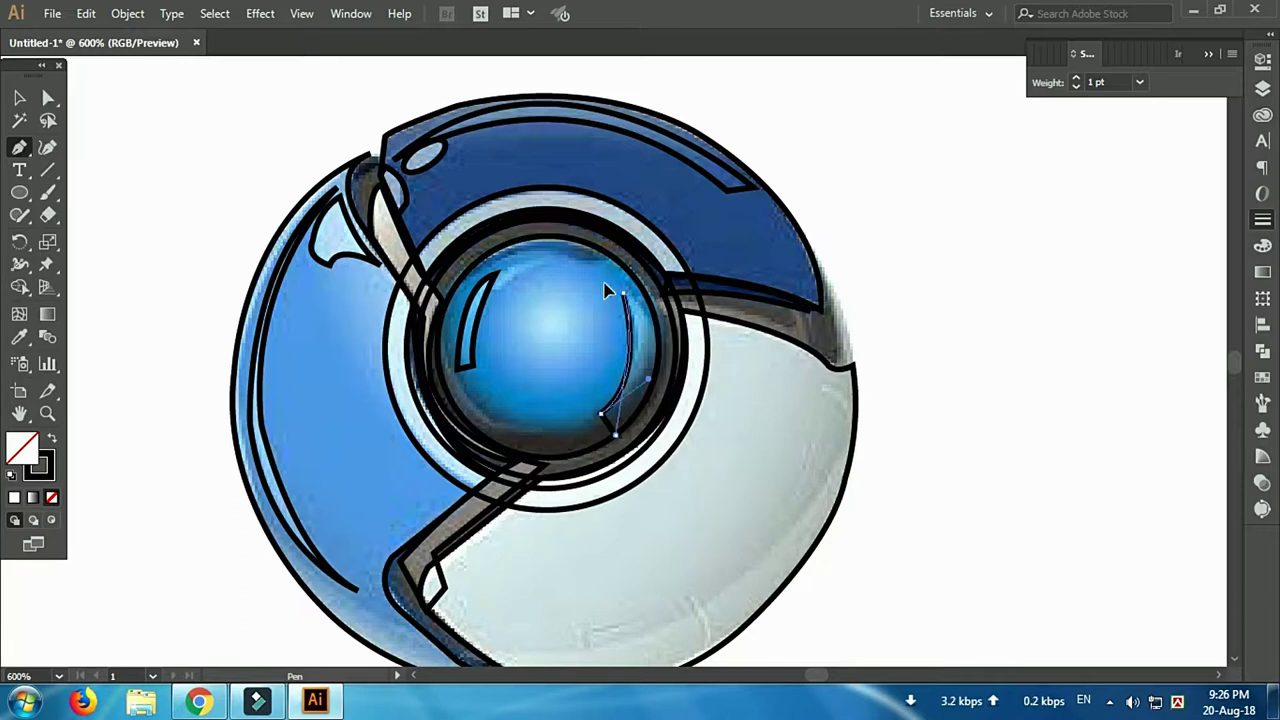
key("v")
left_click(476, 186)
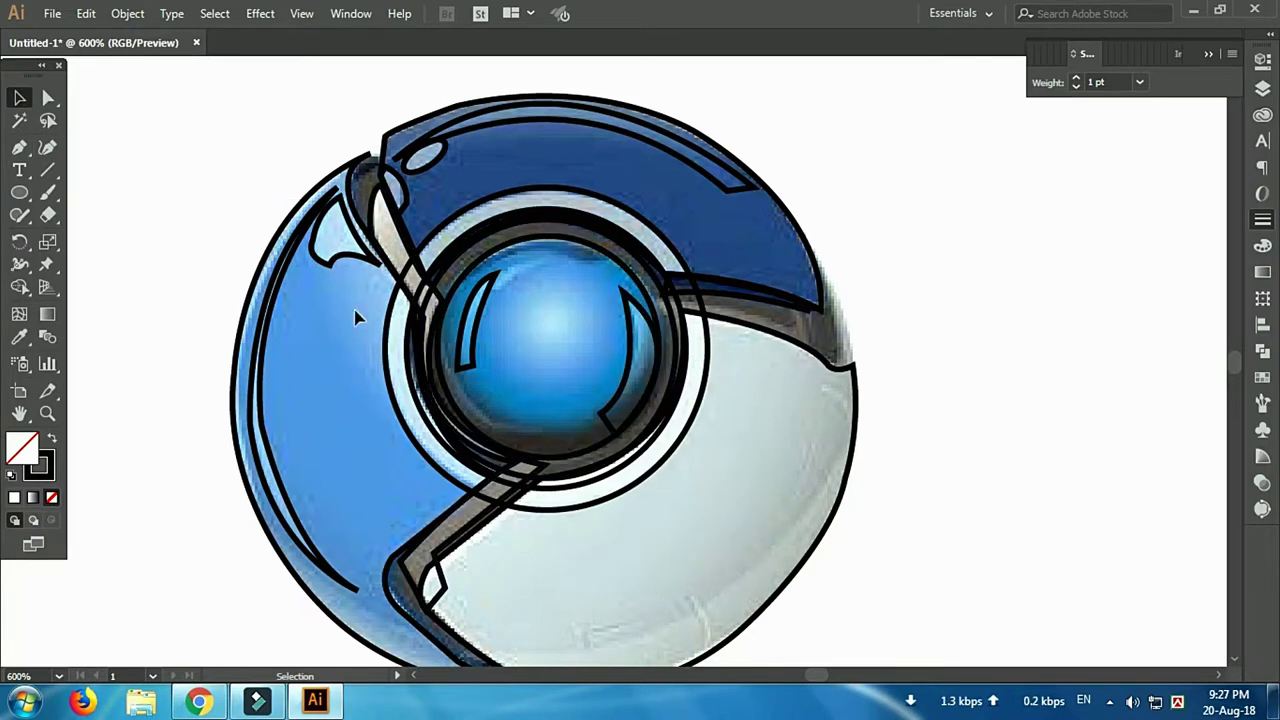
At 400% zoom, make the top highlight arc and small oval glint white with no stroke
key("ctrl+minus")
key("ctrl+minus")
key("ctrl+minus")
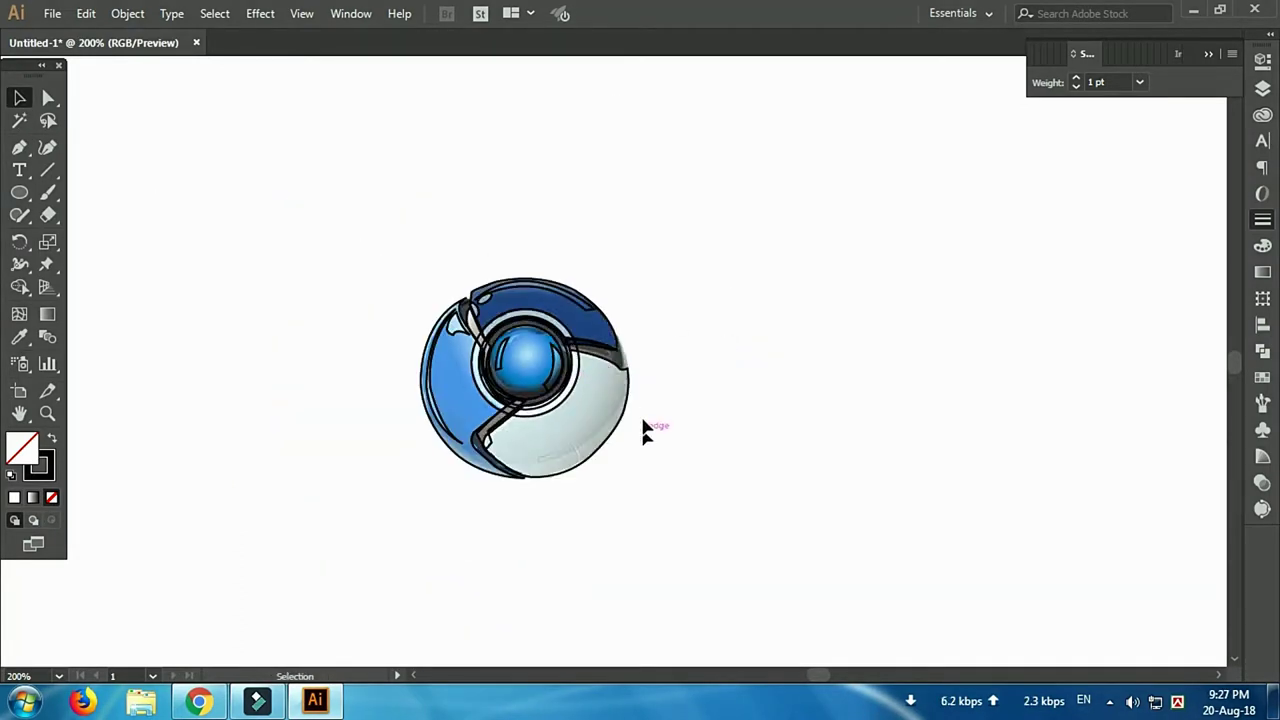
key("ctrl+plus")
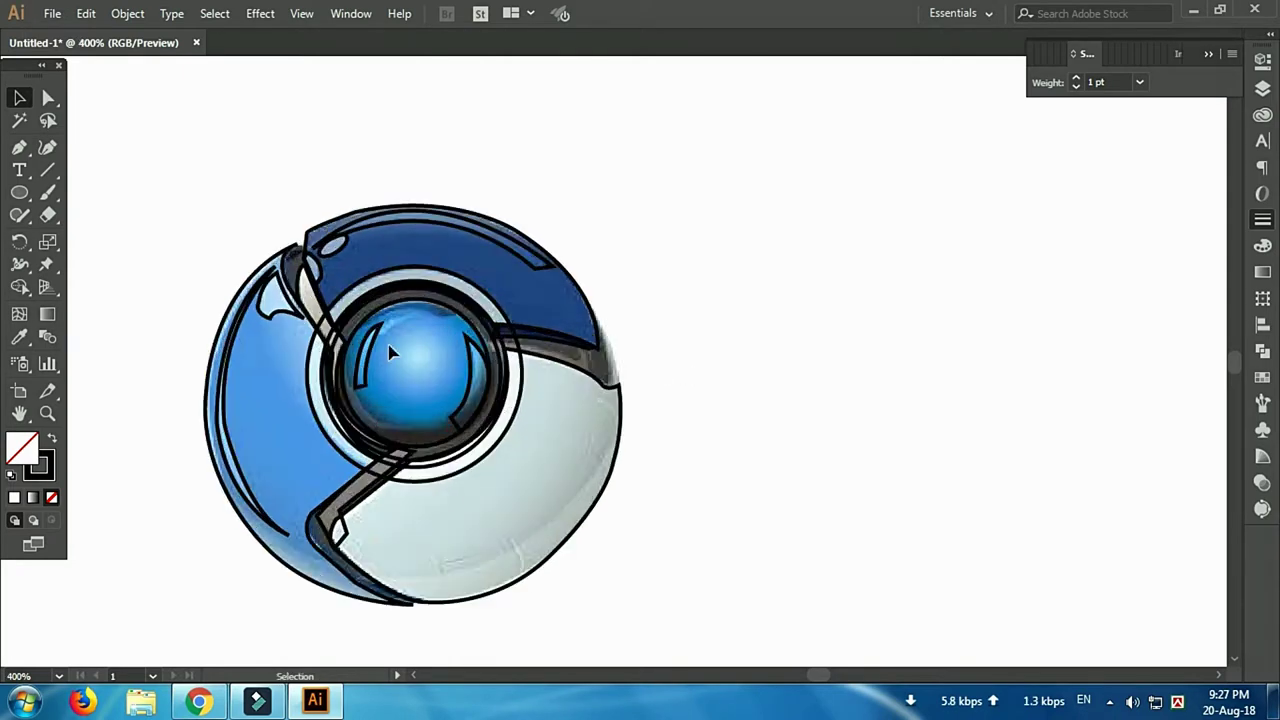
left_click(447, 232)
left_click(11, 476)
left_click(333, 243)
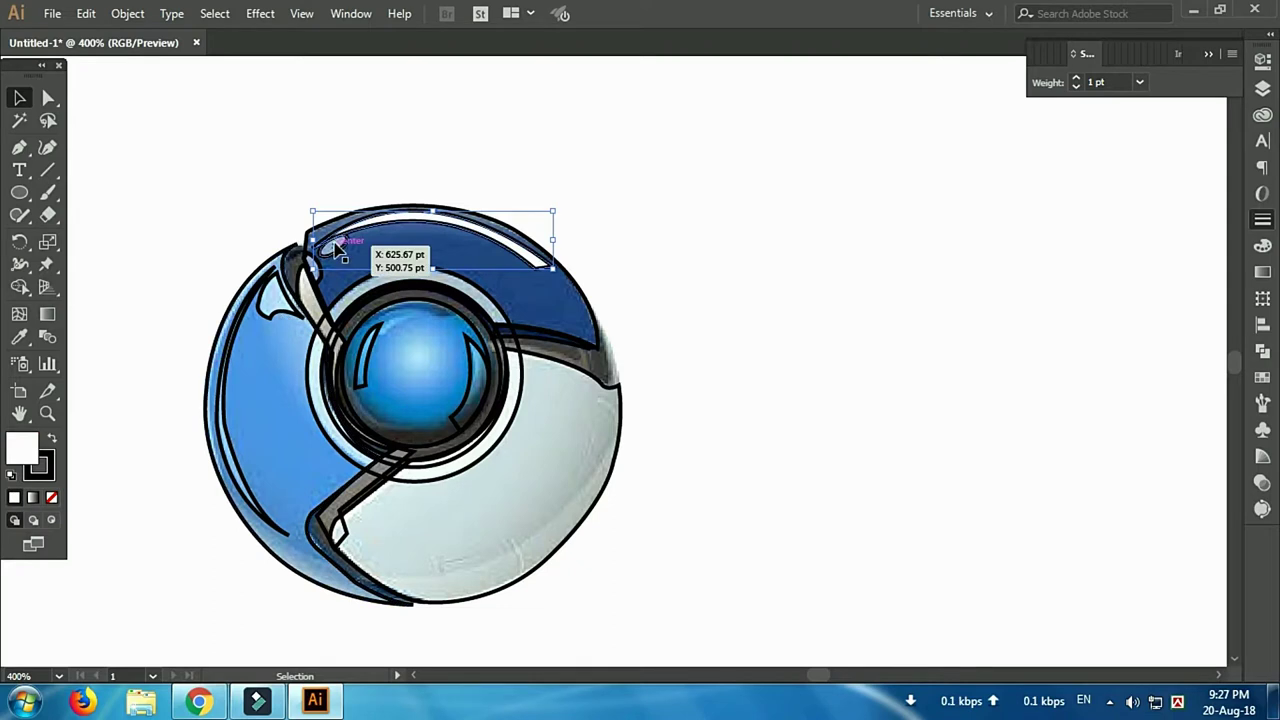
left_click(449, 230)
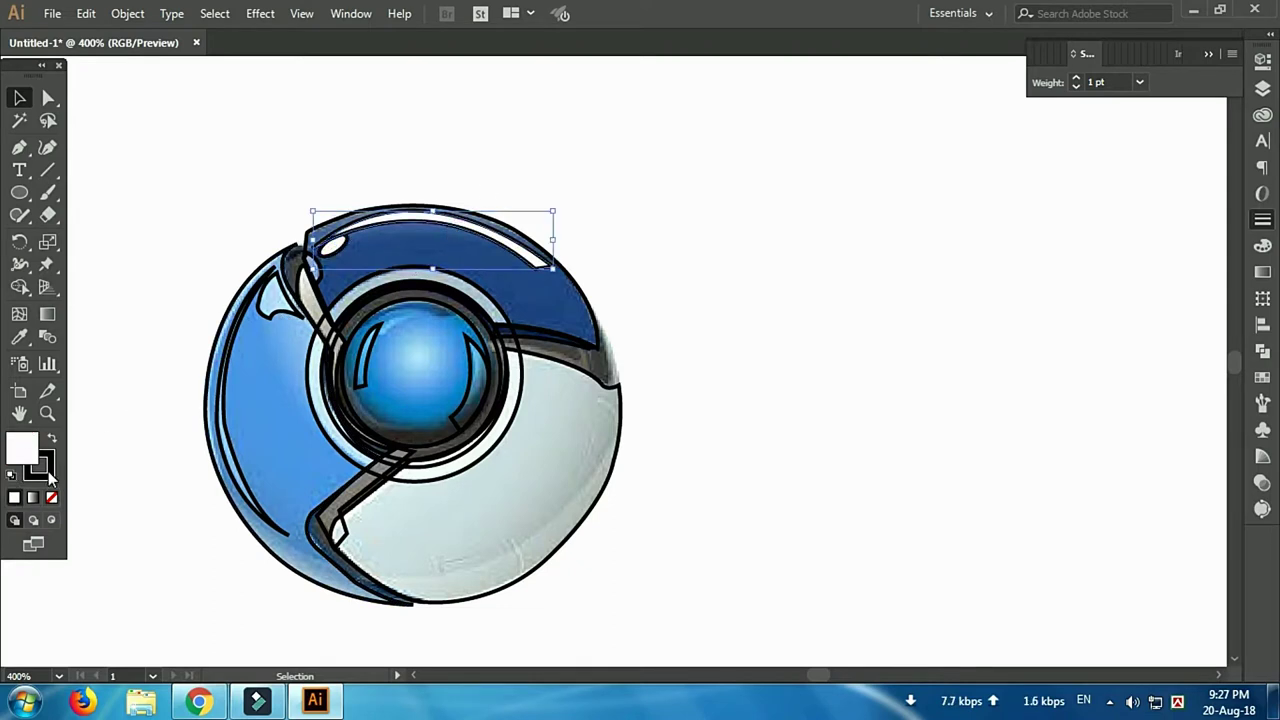
left_click(11, 478)
left_click(11, 476)
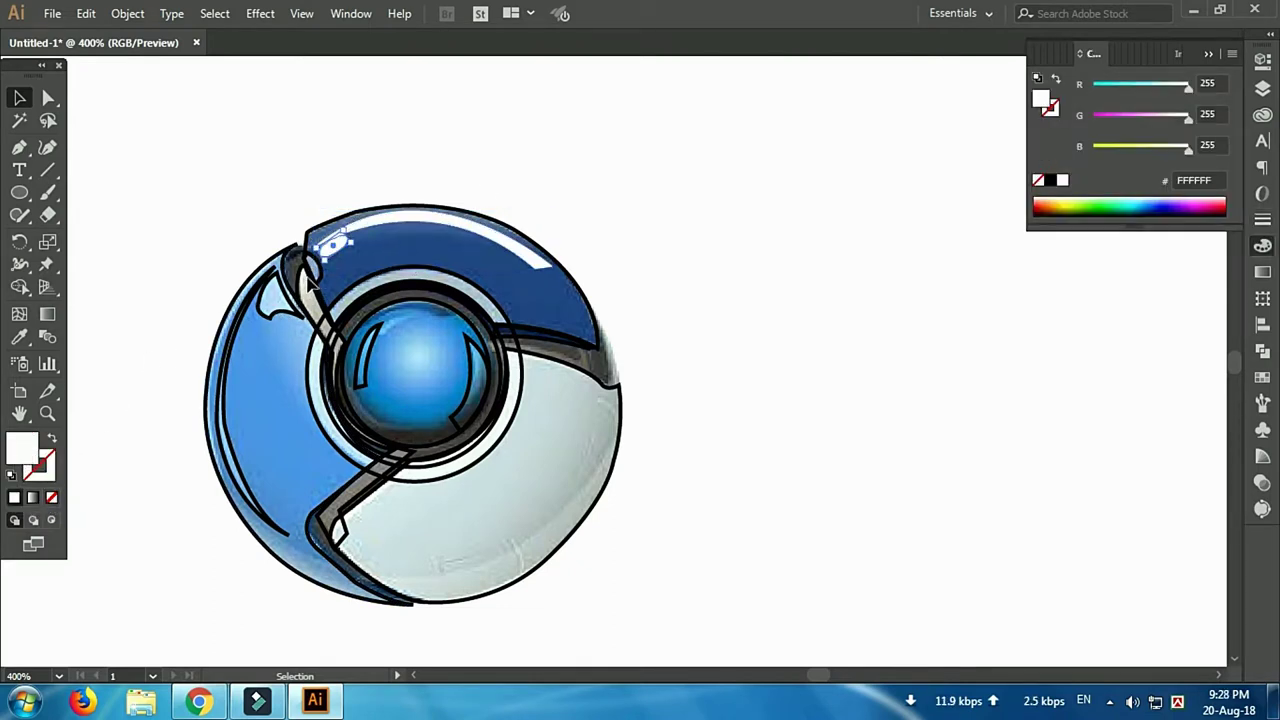
left_click(310, 265)
left_click(11, 476)
left_click(52, 500)
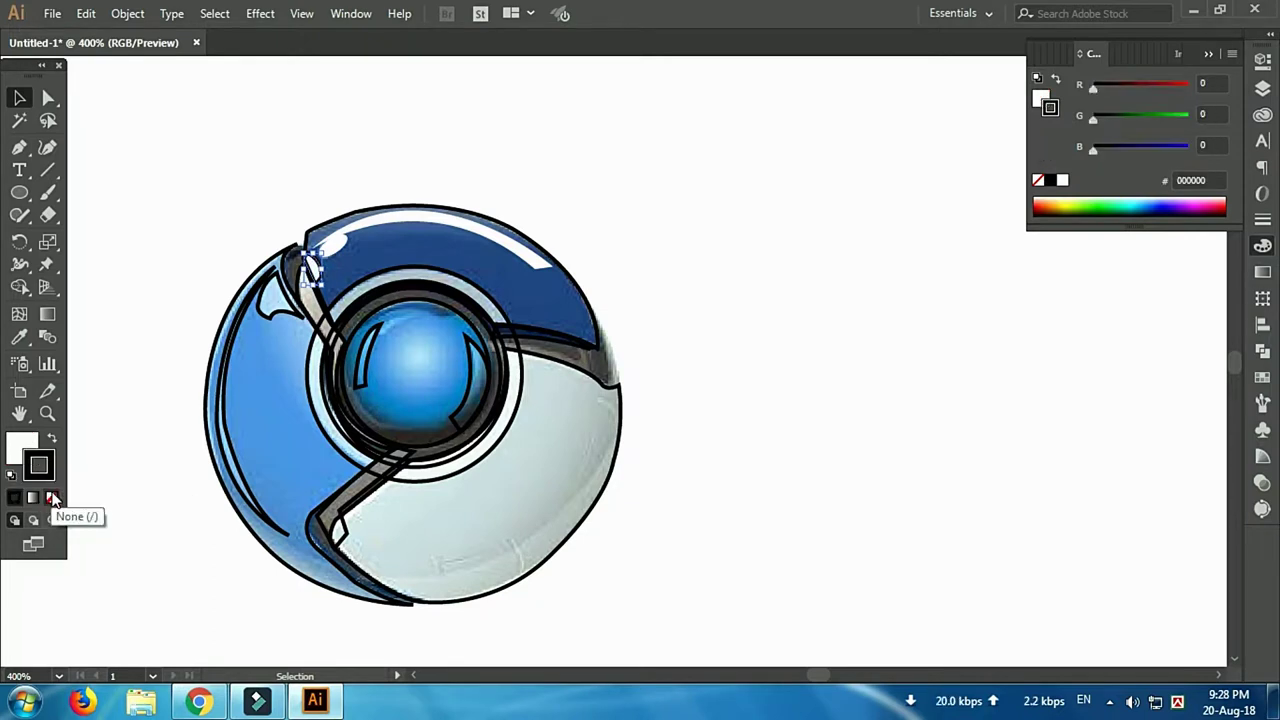
Fill the left highlight shapes and inner divider shape white and remove their outlines
left_click(275, 295)
left_click(11, 476)
left_click(52, 497)
left_click(234, 386)
left_click(11, 476)
left_click(52, 497)
left_click(358, 525)
left_click(38, 466)
left_click(11, 476)
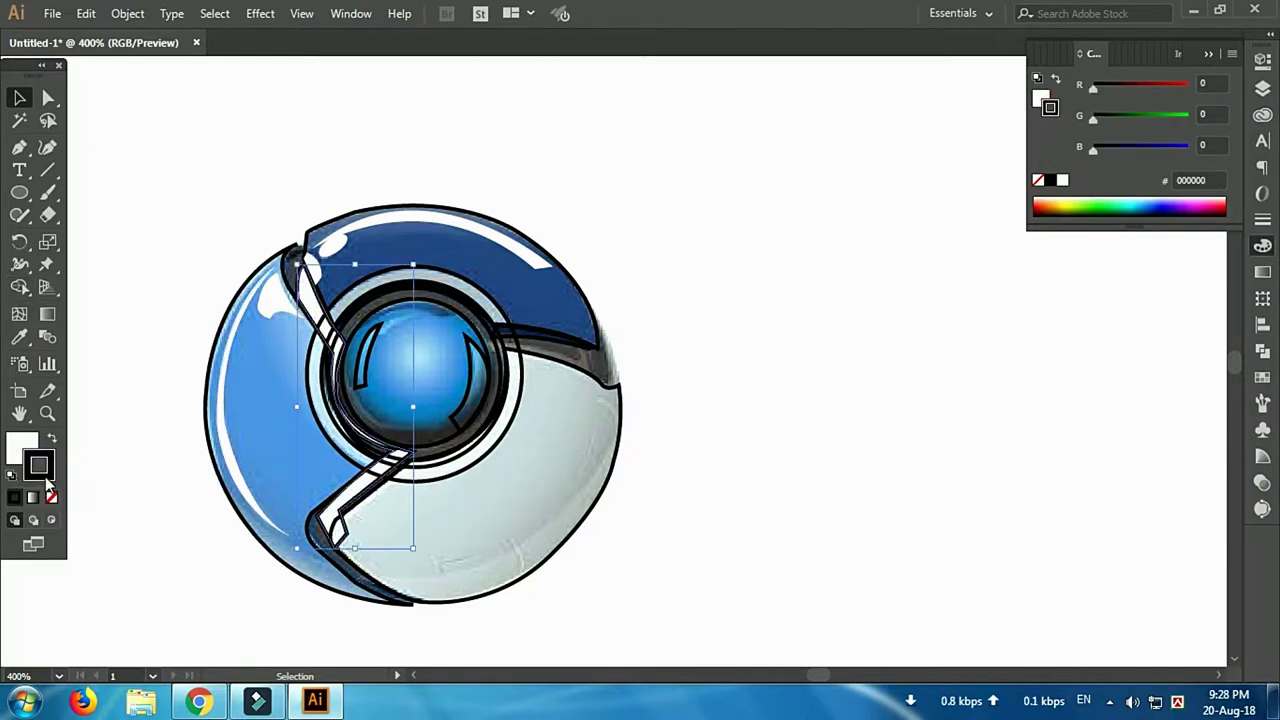
left_click(52, 497)
Make both sphere glints white without outlines and give the inner ring a black stroke
left_click(364, 350)
left_click(11, 476)
left_click(52, 497)
left_click(466, 408)
left_click(11, 476)
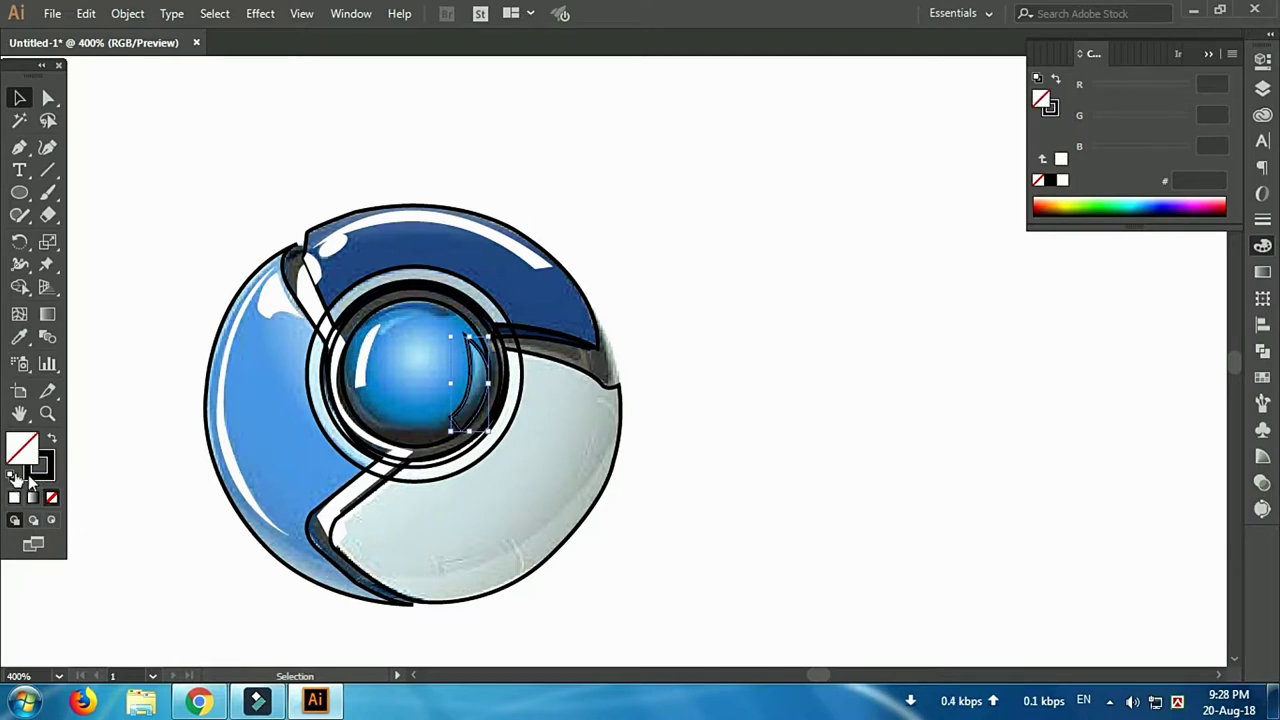
left_click(52, 497)
left_click(417, 306)
left_click(634, 345)
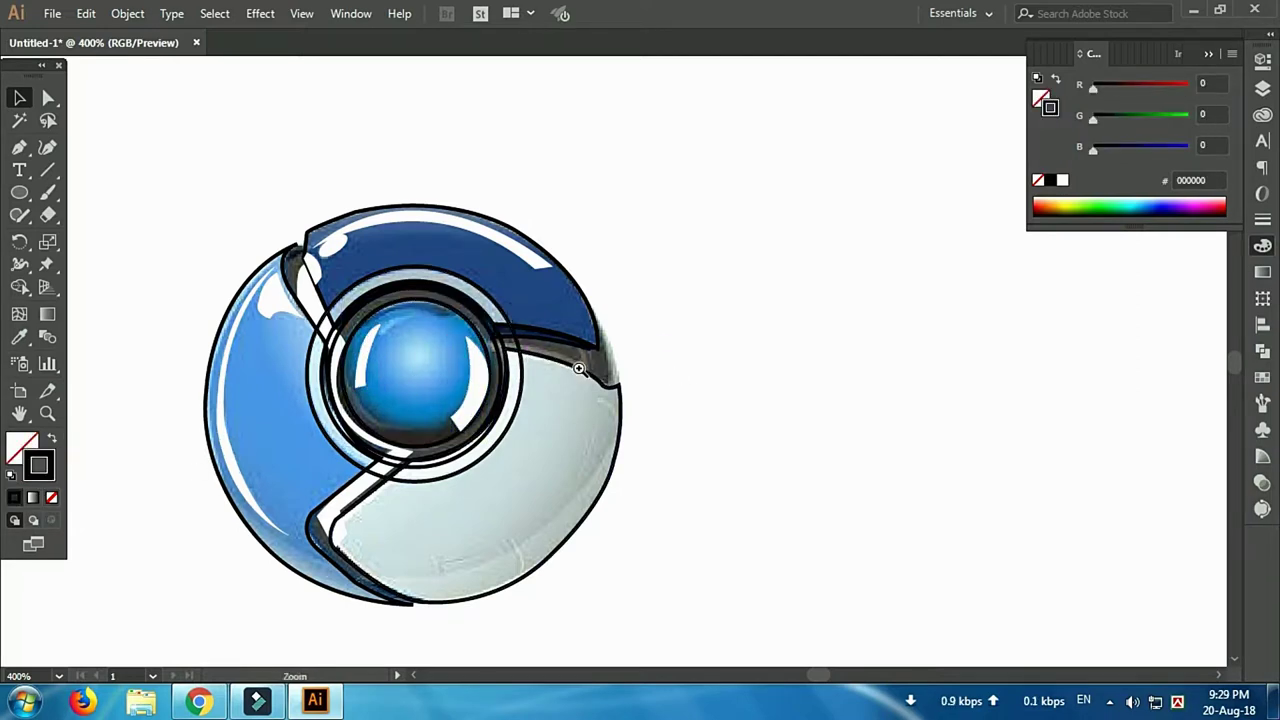
Move the reference logo image off to the right of the traced outline
key("ctrl+plus")
key("ctrl+minus")
key("ctrl+minus")
left_click(555, 515)
left_click_drag(555, 515, 1116, 515)
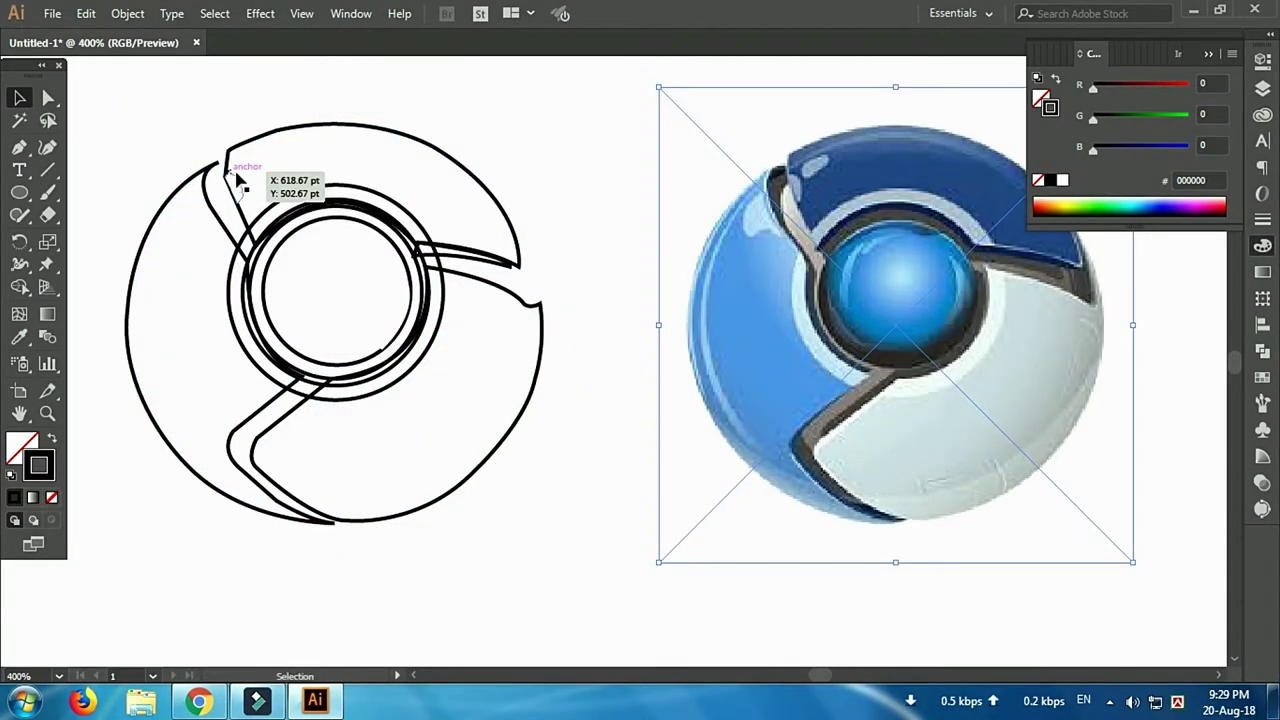
Give the top arc a gradient fill with a blue right stop
left_click(518, 260)
left_click(1262, 272)
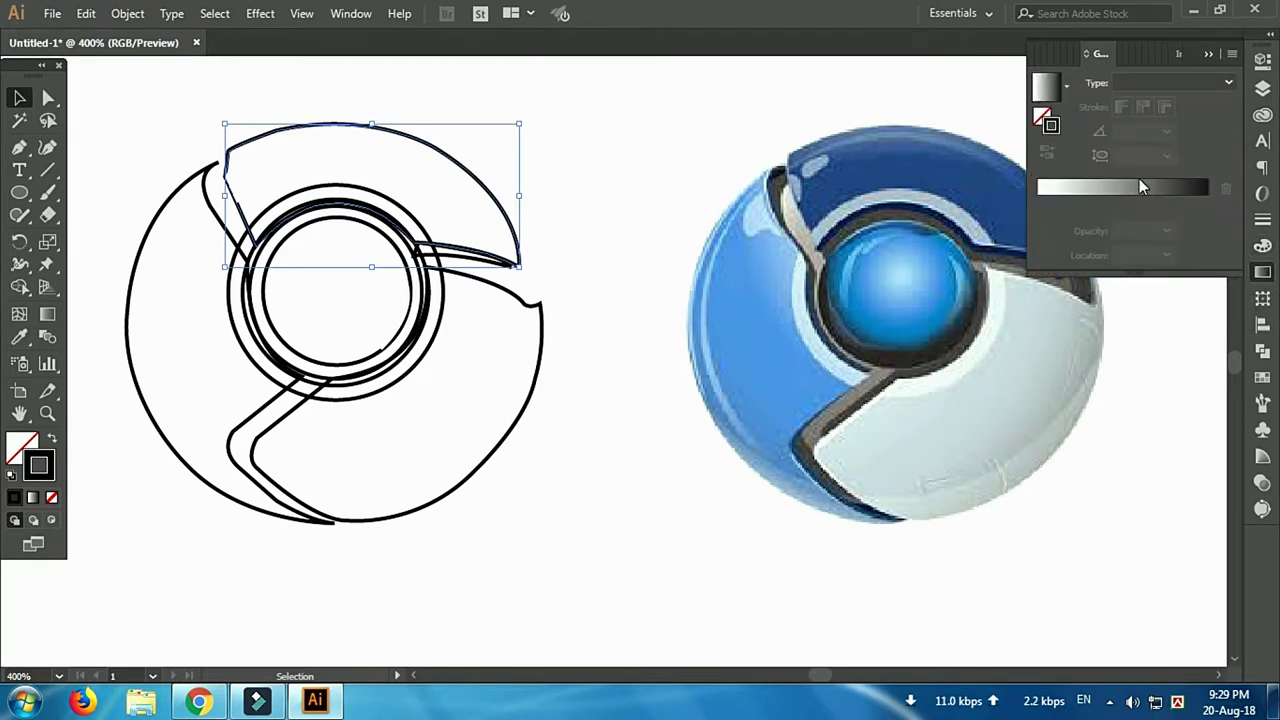
left_click(33, 497)
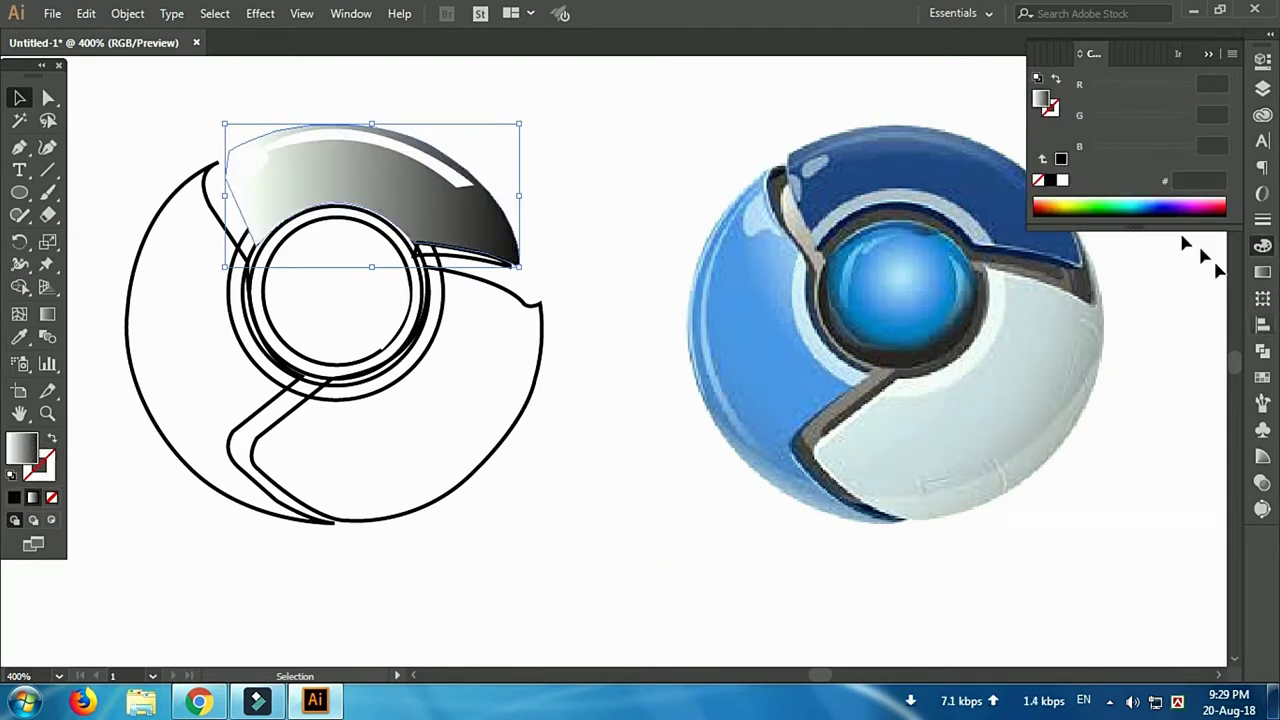
left_click(1261, 274)
double_click(1207, 204)
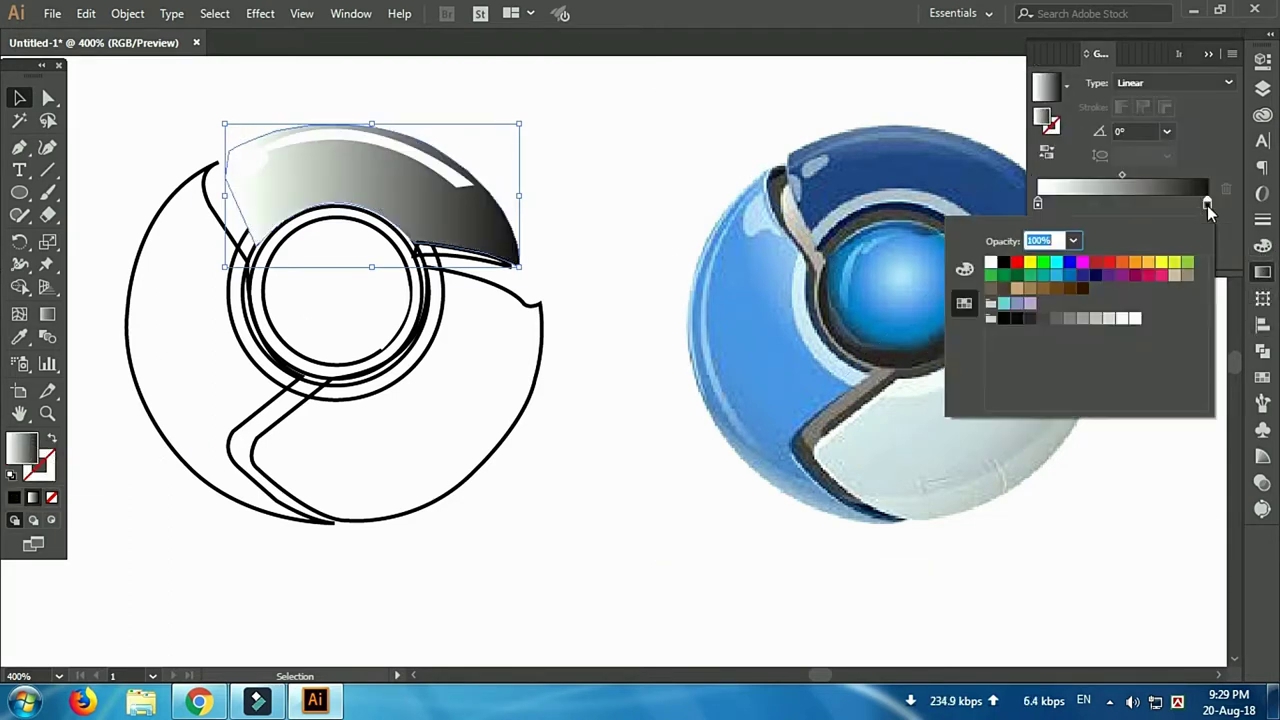
left_click(1069, 264)
Make the top arc's gradient radial and angle it across the arc at -113.2°
left_click(1175, 83)
left_click(1140, 105)
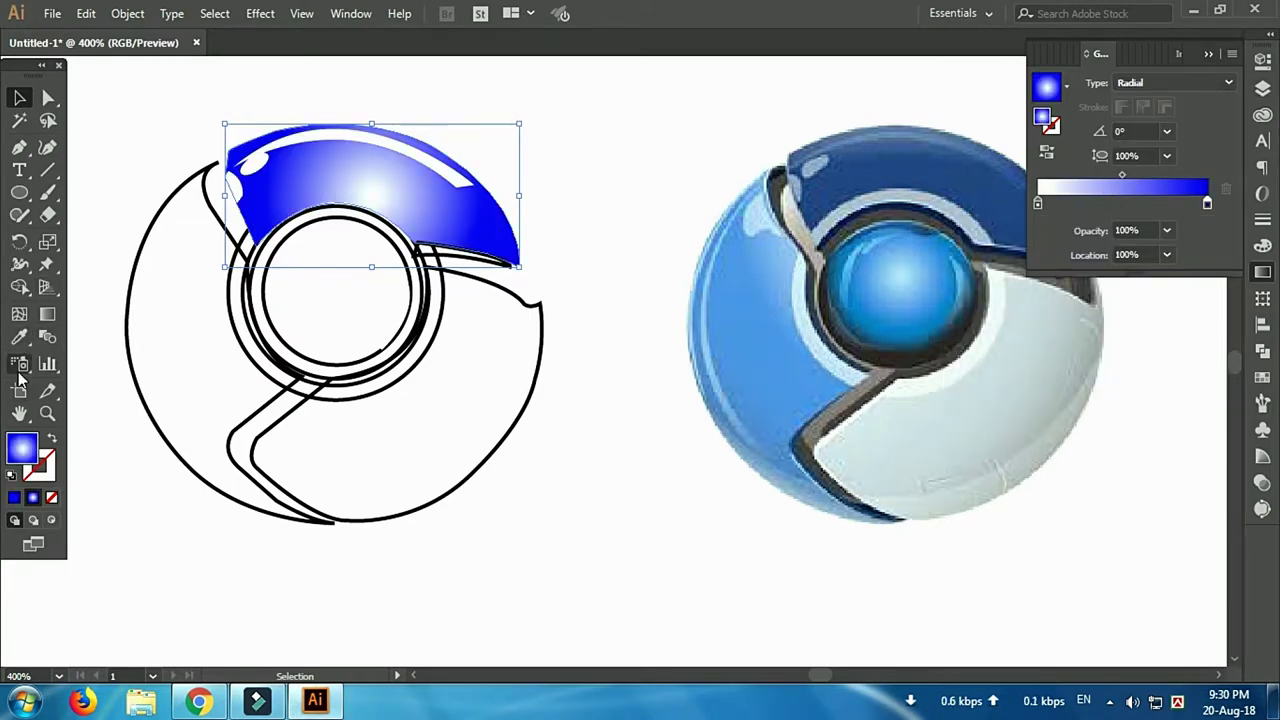
left_click(48, 315)
left_click_drag(371, 194, 329, 300)
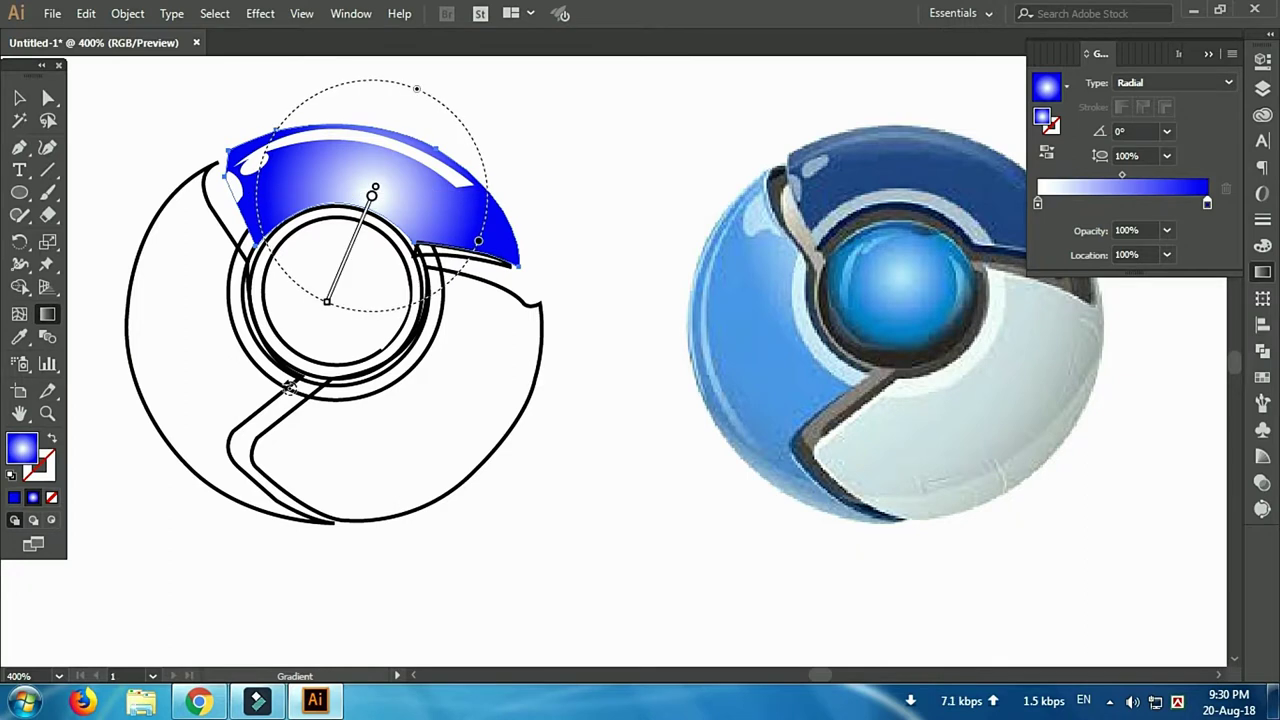
left_click_drag(394, 126, 349, 234)
Reverse the radial gradient and redraw it vertically across the top shape
left_click(354, 199, "ctrl+alt")
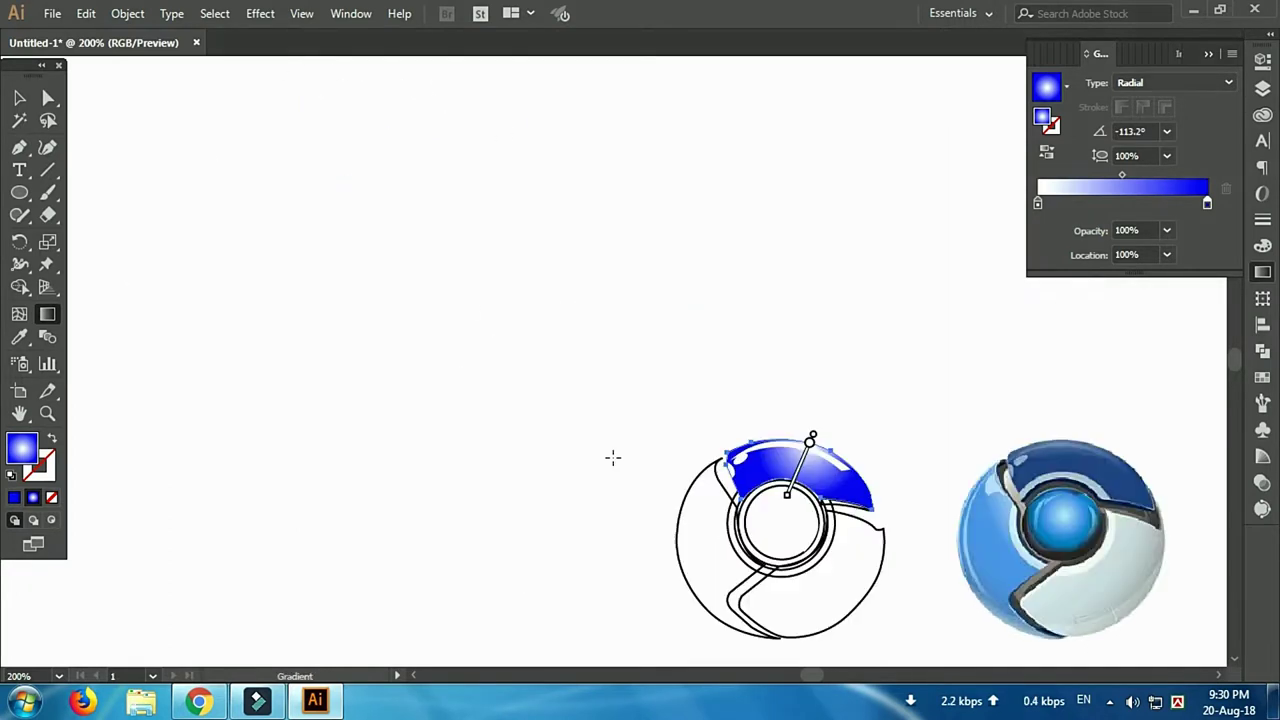
left_click_drag(862, 465, 914, 486)
left_click_drag(808, 434, 811, 398)
mouse_move(800, 470)
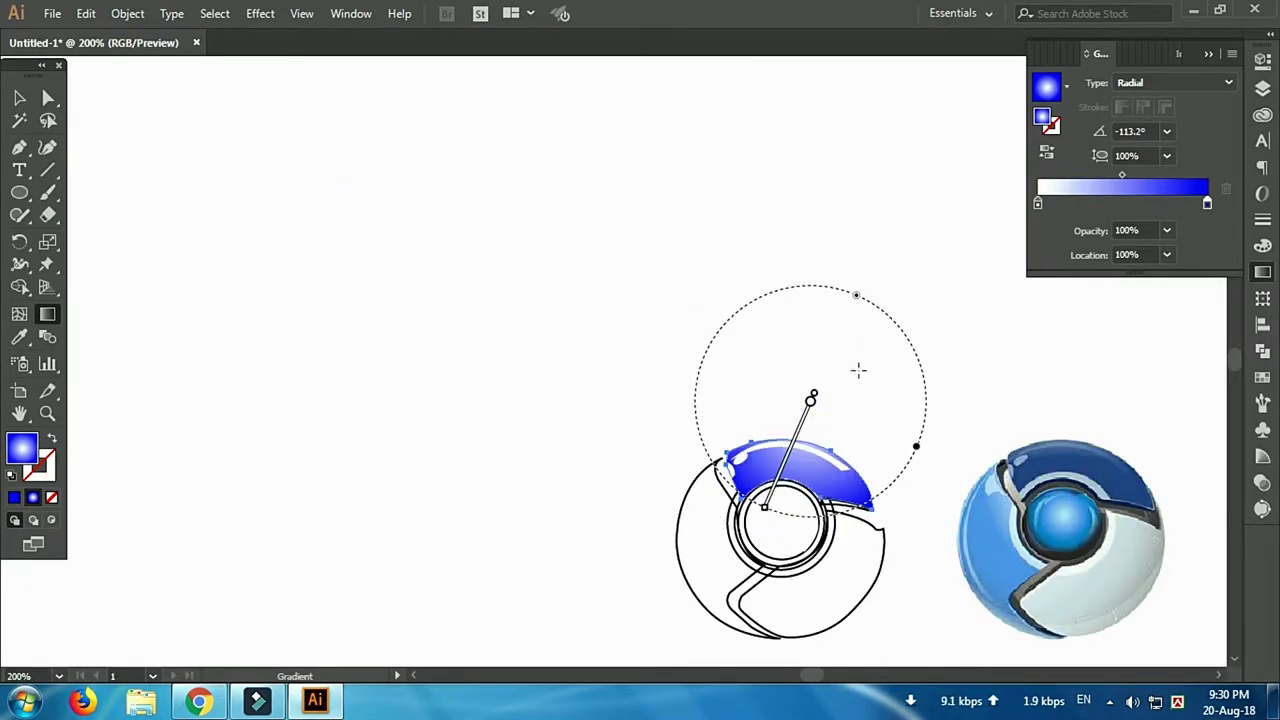
left_click(1046, 151)
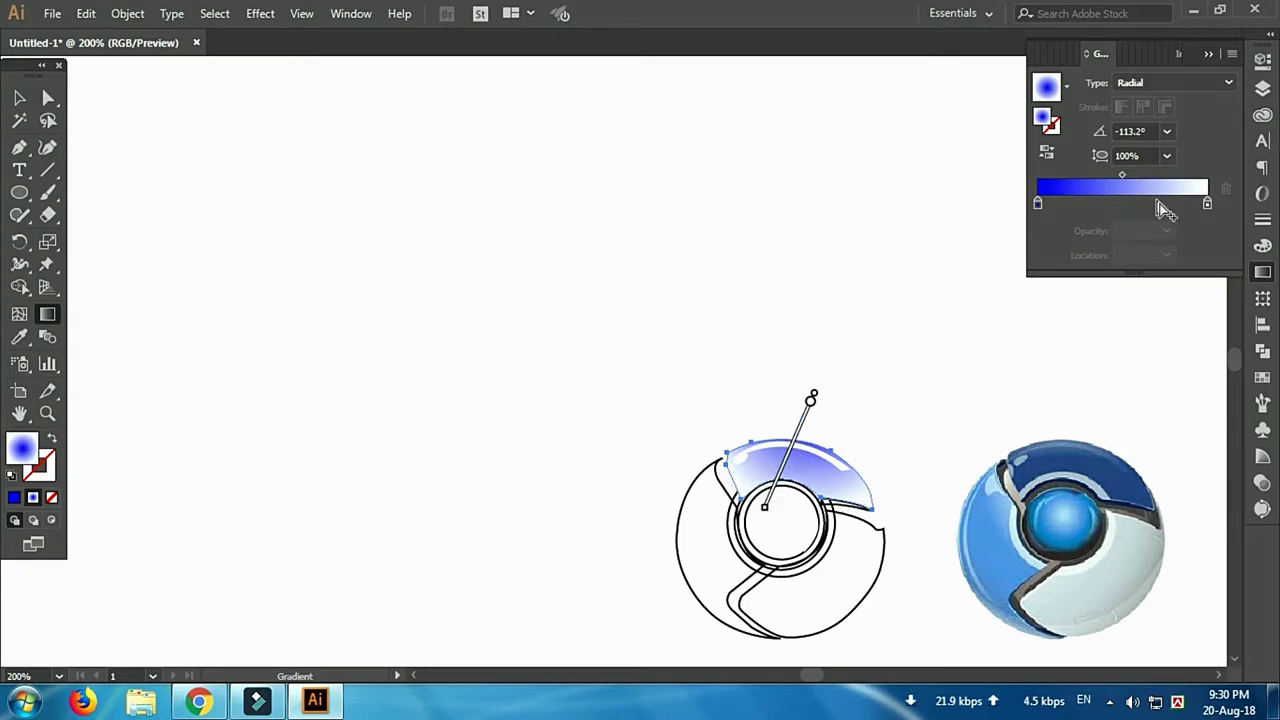
left_click_drag(784, 551, 801, 320)
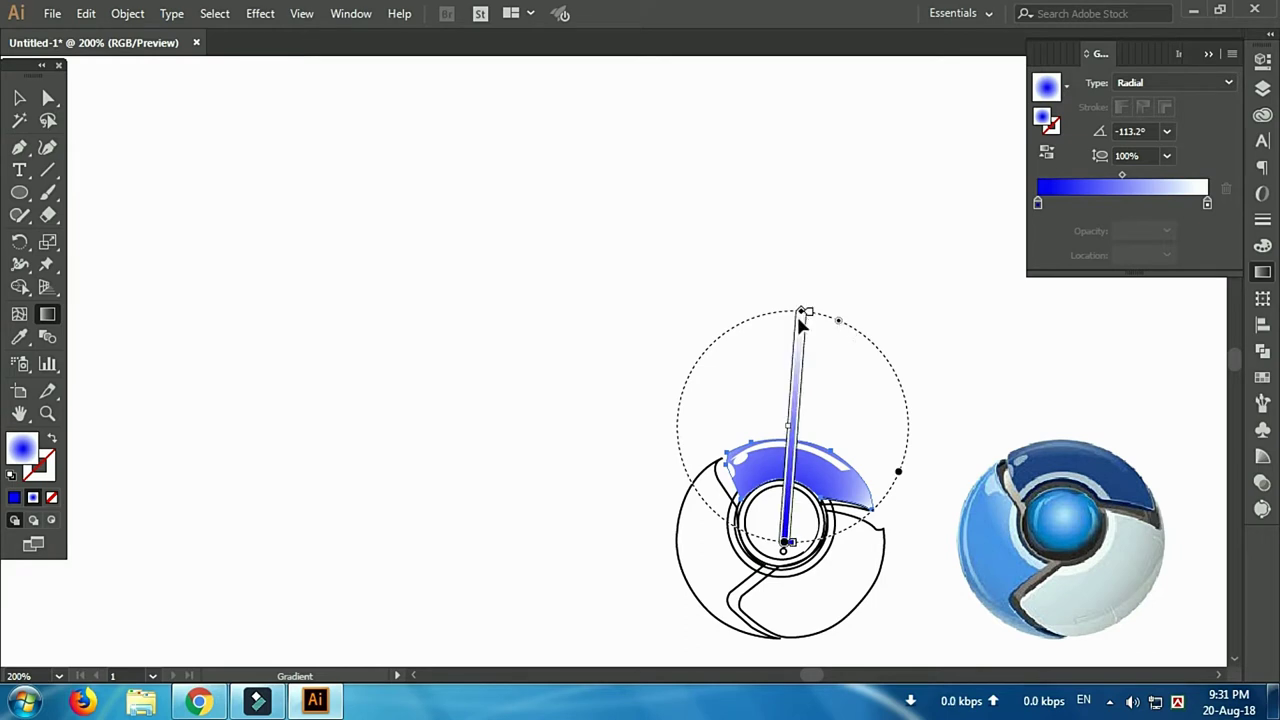
left_click_drag(780, 603, 808, 252)
Set the left gradient stop to red and move the midpoint to 75.41%
double_click(1038, 203)
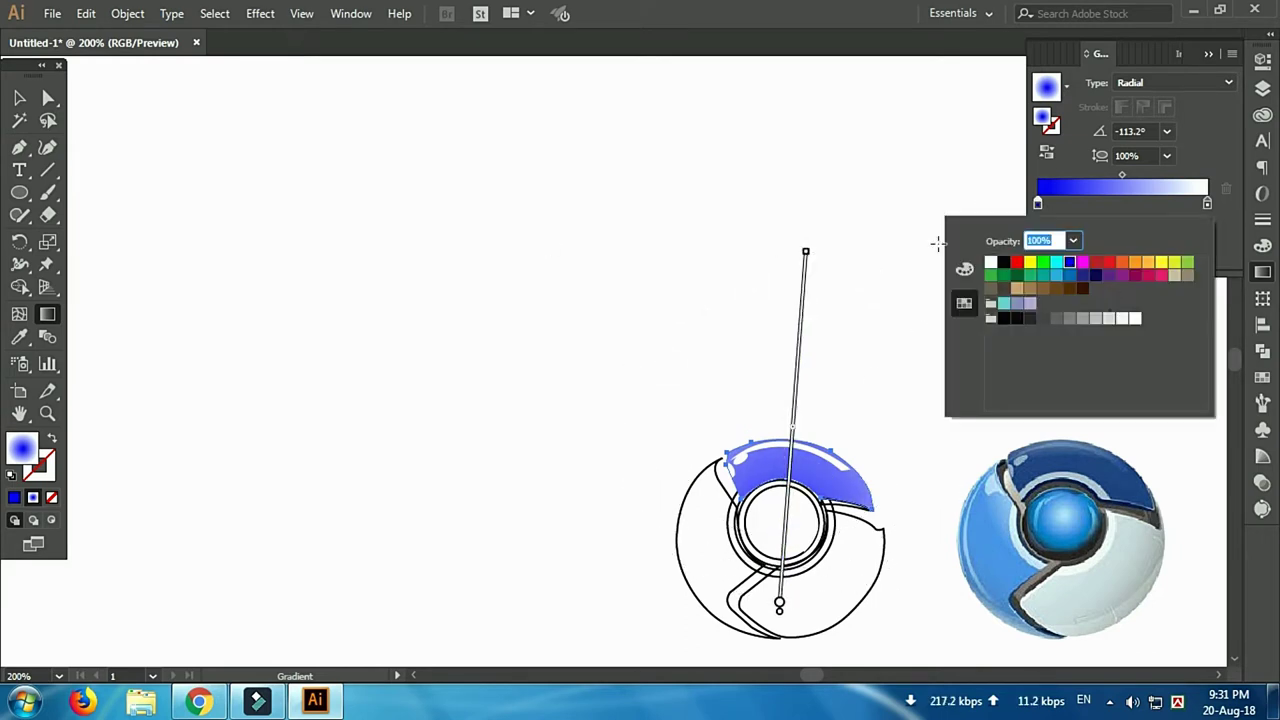
left_click(964, 269)
left_click_drag(1135, 338, 1145, 338)
mouse_move(1050, 303)
left_mouse_down()
mouse_move(1068, 306)
mouse_move(1039, 307)
left_mouse_up()
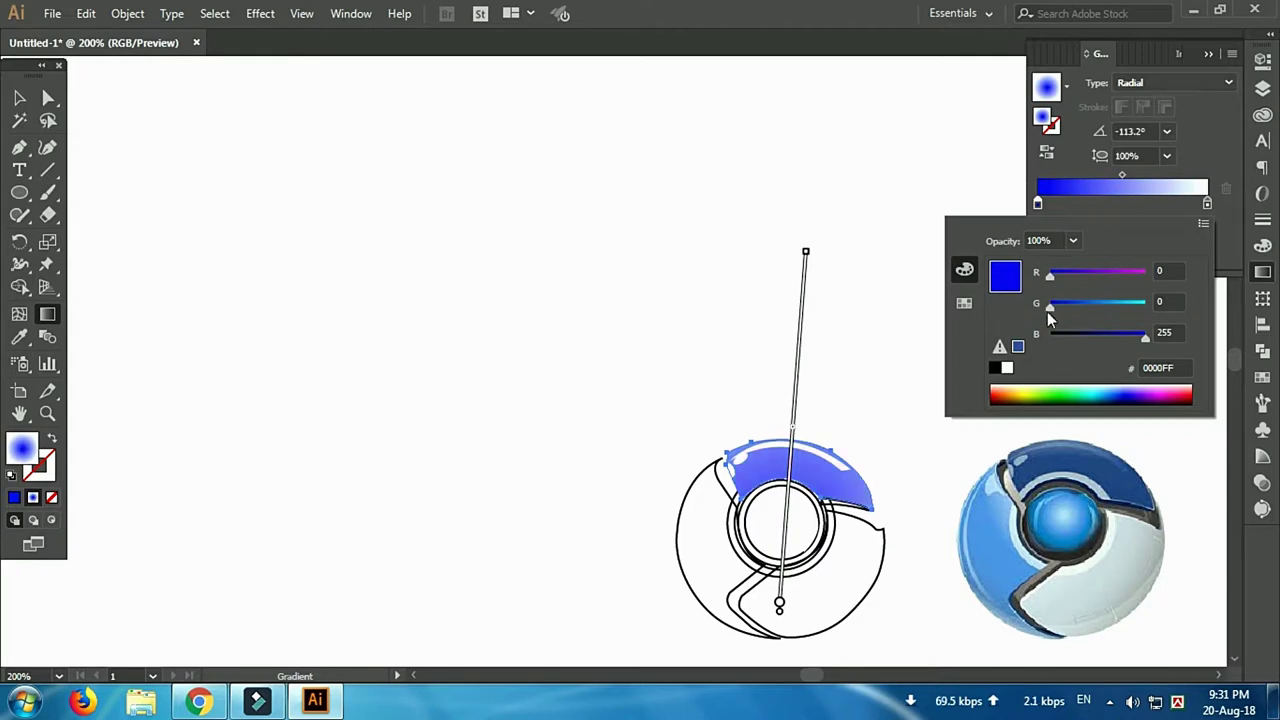
left_click_drag(1110, 338, 1099, 336)
left_click(1018, 346)
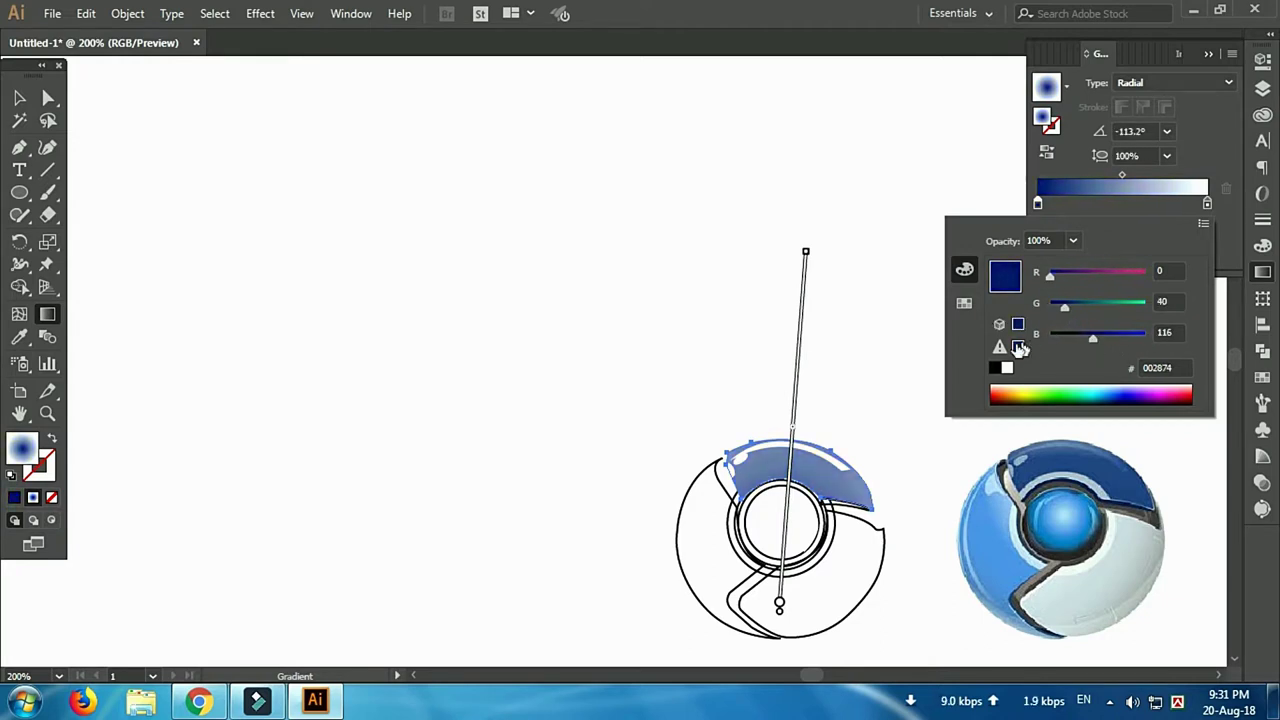
left_click(963, 304)
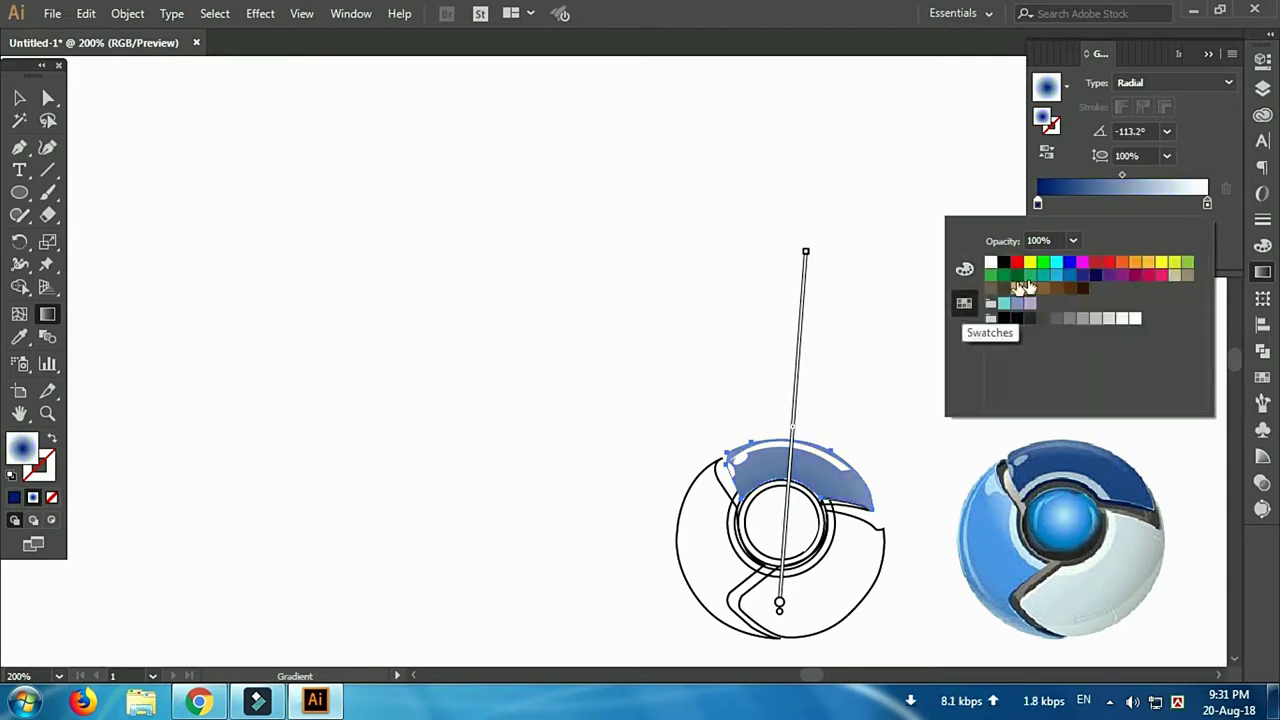
left_click(1100, 263)
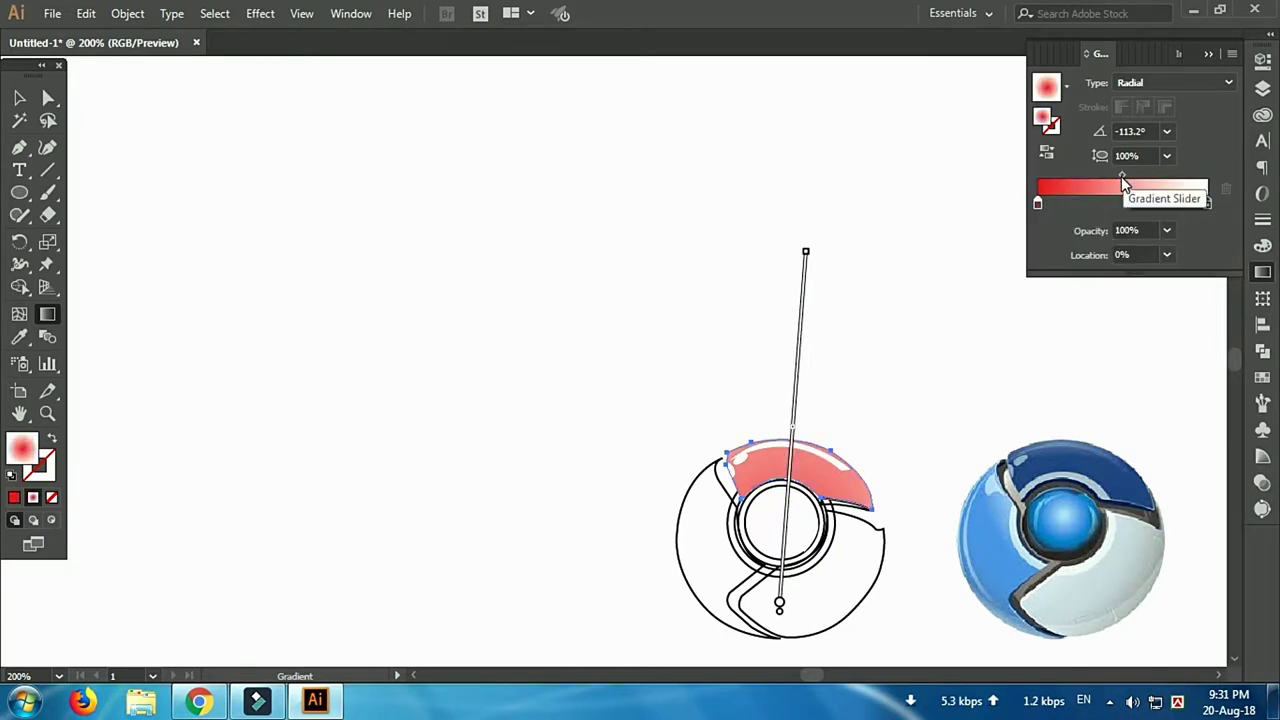
left_click_drag(1121, 176, 1164, 174)
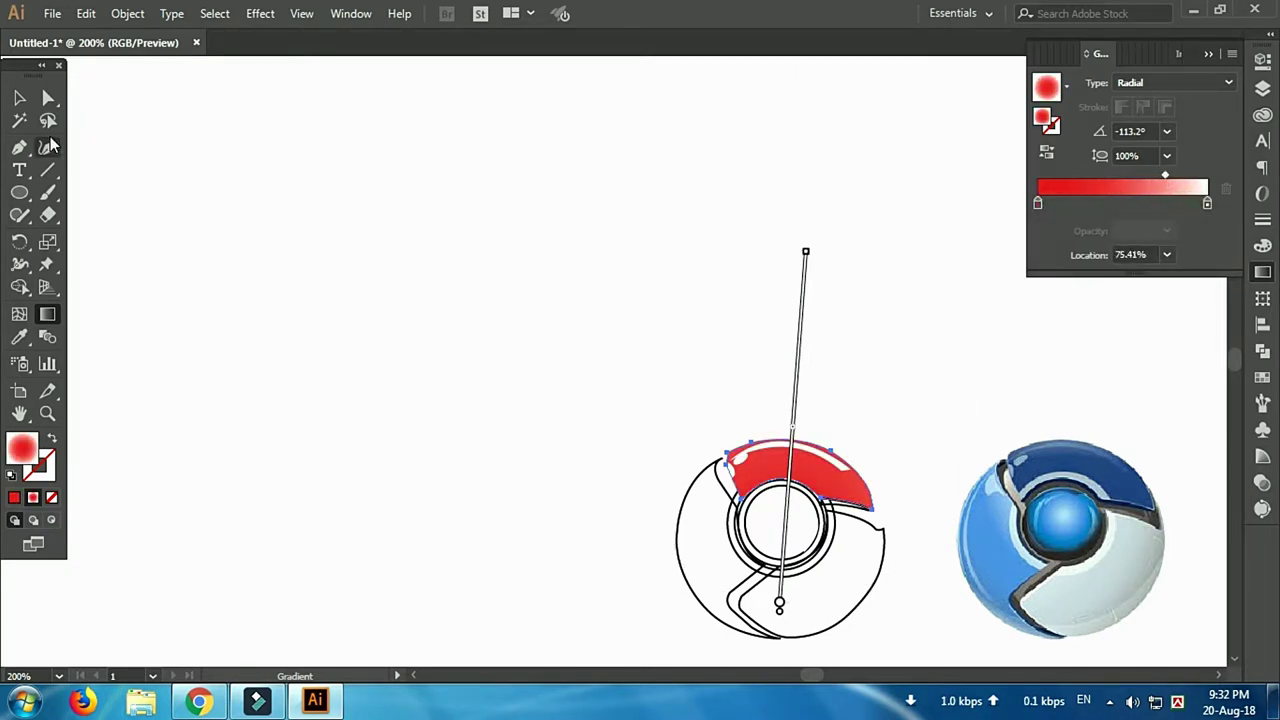
left_click(19, 97)
scroll(843, 434, "up", 1)
scroll(543, 371, "up", 1)
Fill the lower-right segment with a yellow (FFC90D) radial gradient
scroll(535, 515, "down", 1)
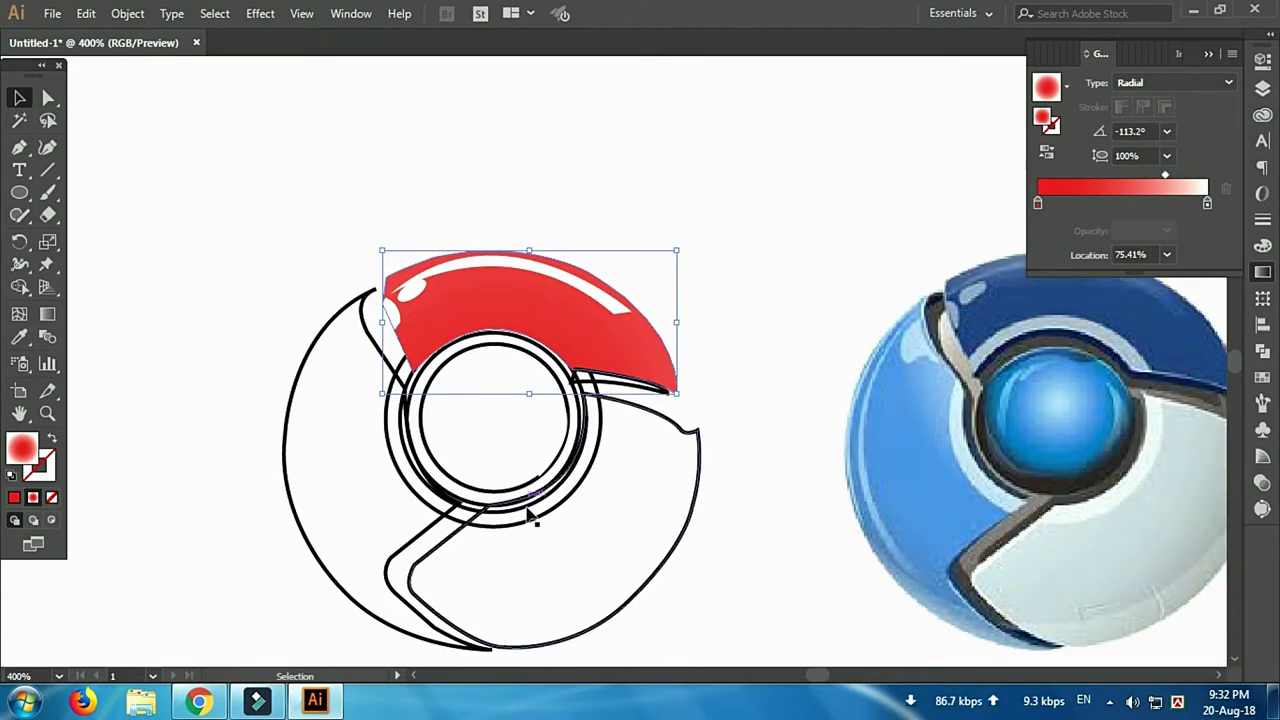
left_click(533, 513)
left_click_drag(743, 530, 648, 488)
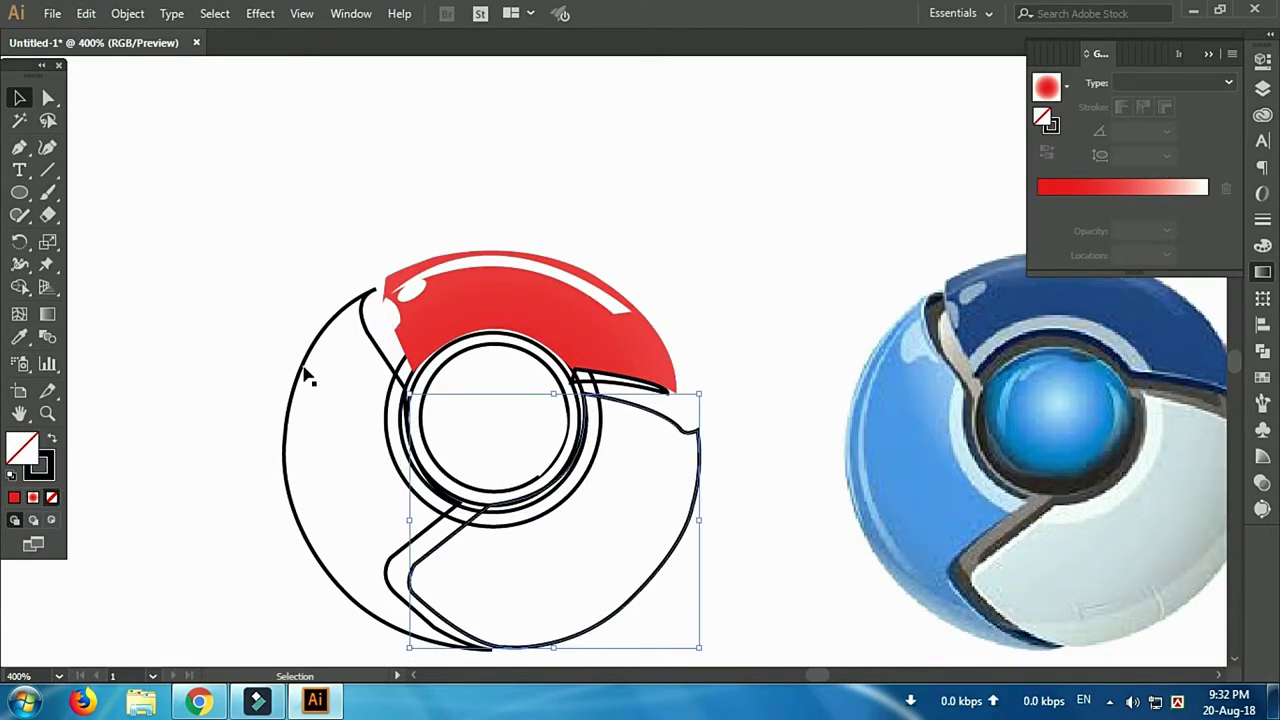
left_click(1039, 203)
double_click(1039, 203)
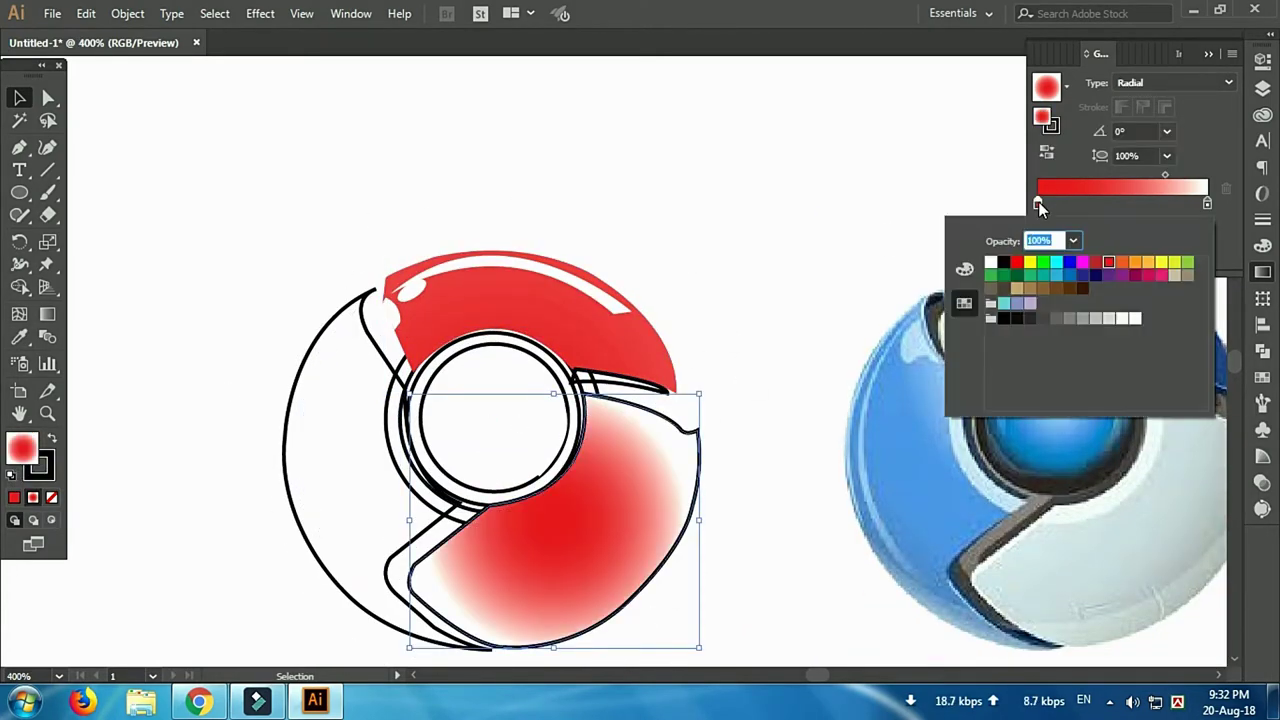
left_click(1030, 263)
left_click(1148, 263)
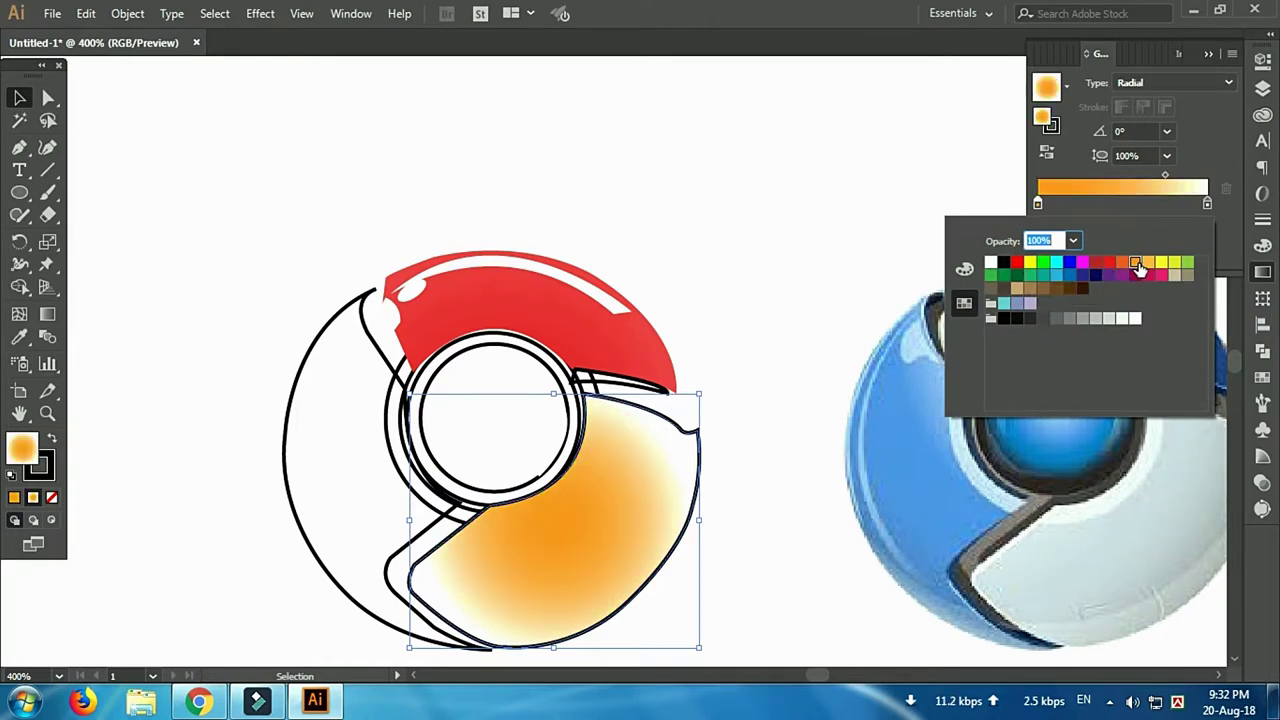
left_click(1036, 264)
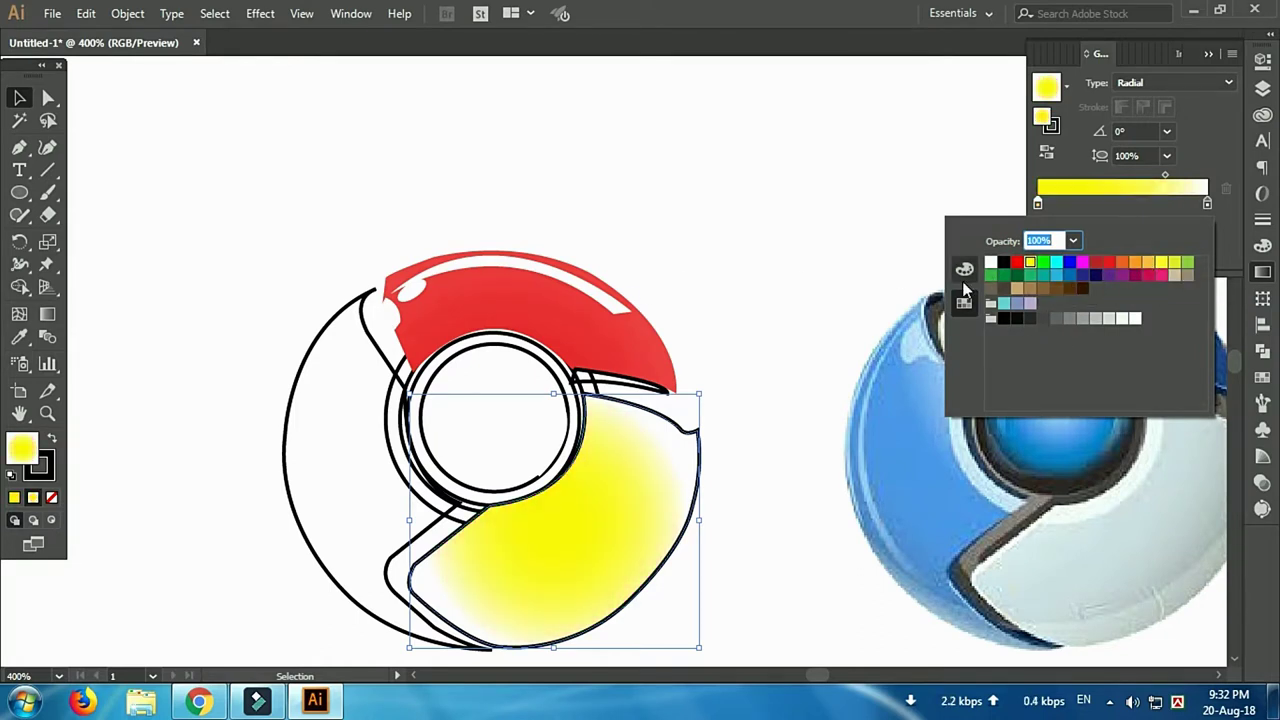
left_click(964, 269)
left_click_drag(1143, 317, 1122, 315)
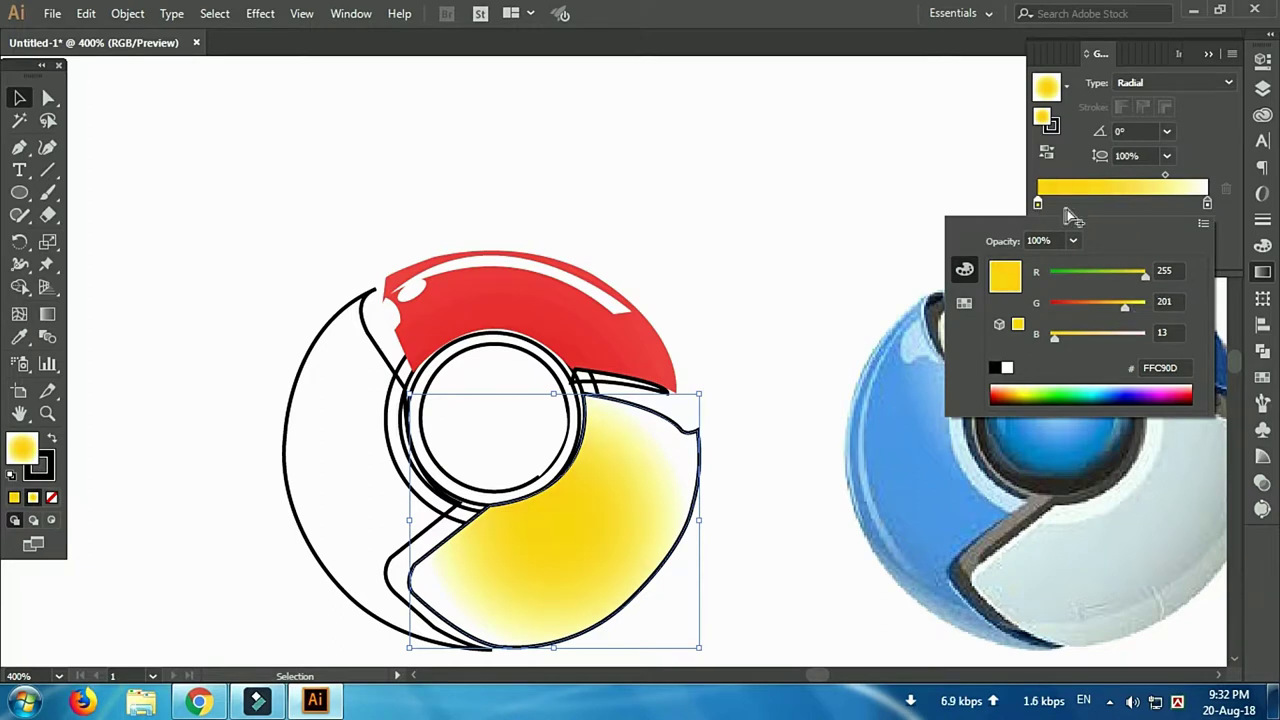
Redraw the yellow gradient diagonally across the segment, angled at -43.6°
left_click(47, 313)
scroll(694, 443, "down", 2)
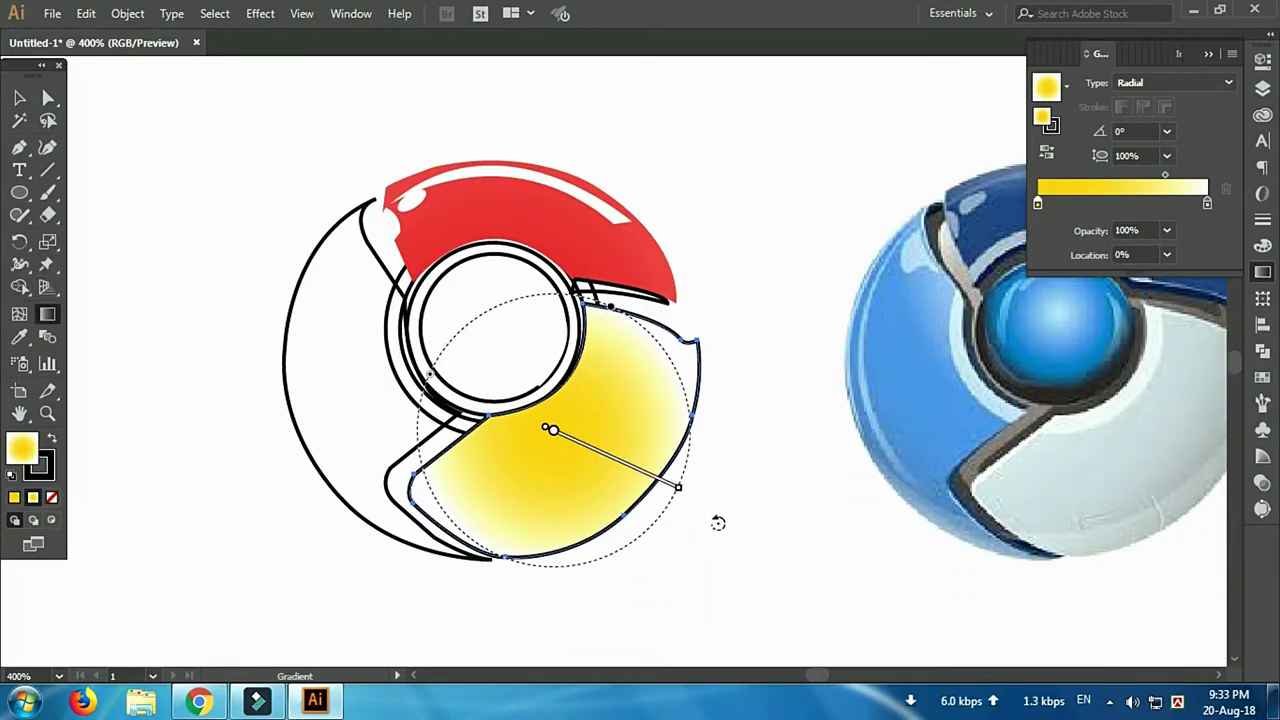
left_click_drag(669, 517, 611, 455)
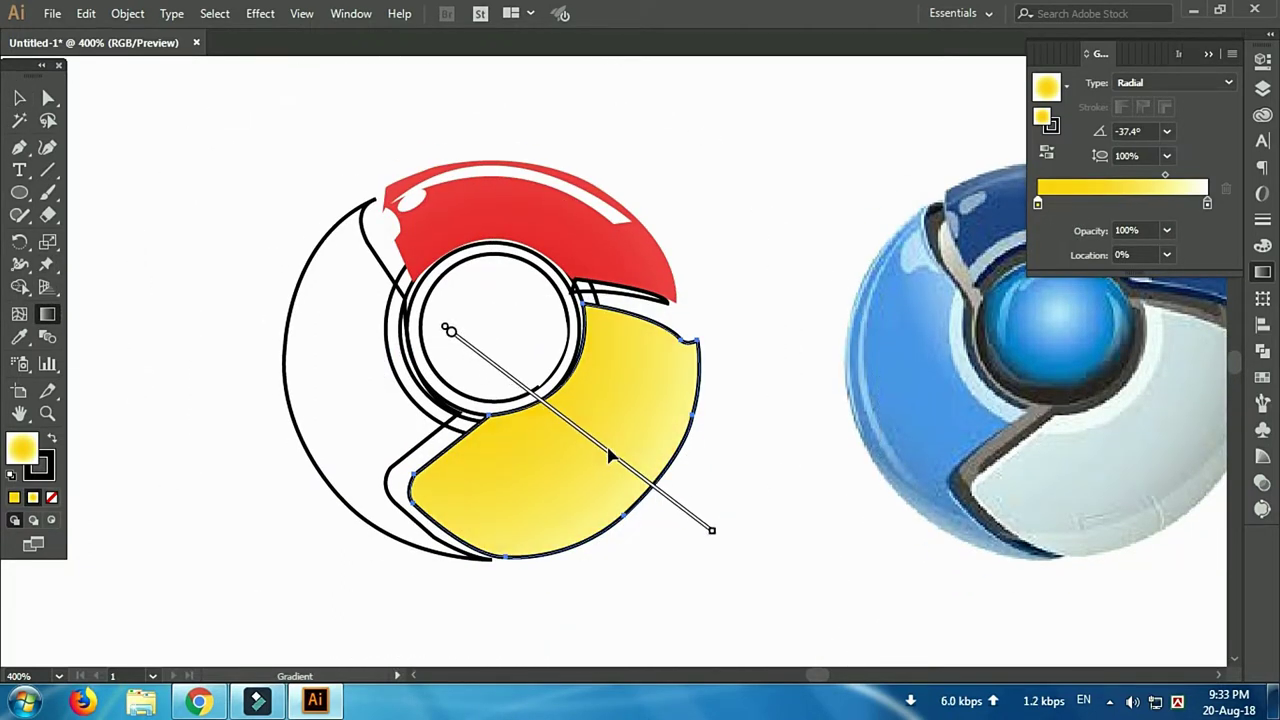
left_click_drag(449, 331, 429, 327)
mouse_move(1208, 208)
left_mouse_down()
mouse_move(1151, 205)
mouse_move(1174, 180)
mouse_move(1150, 178)
left_mouse_up()
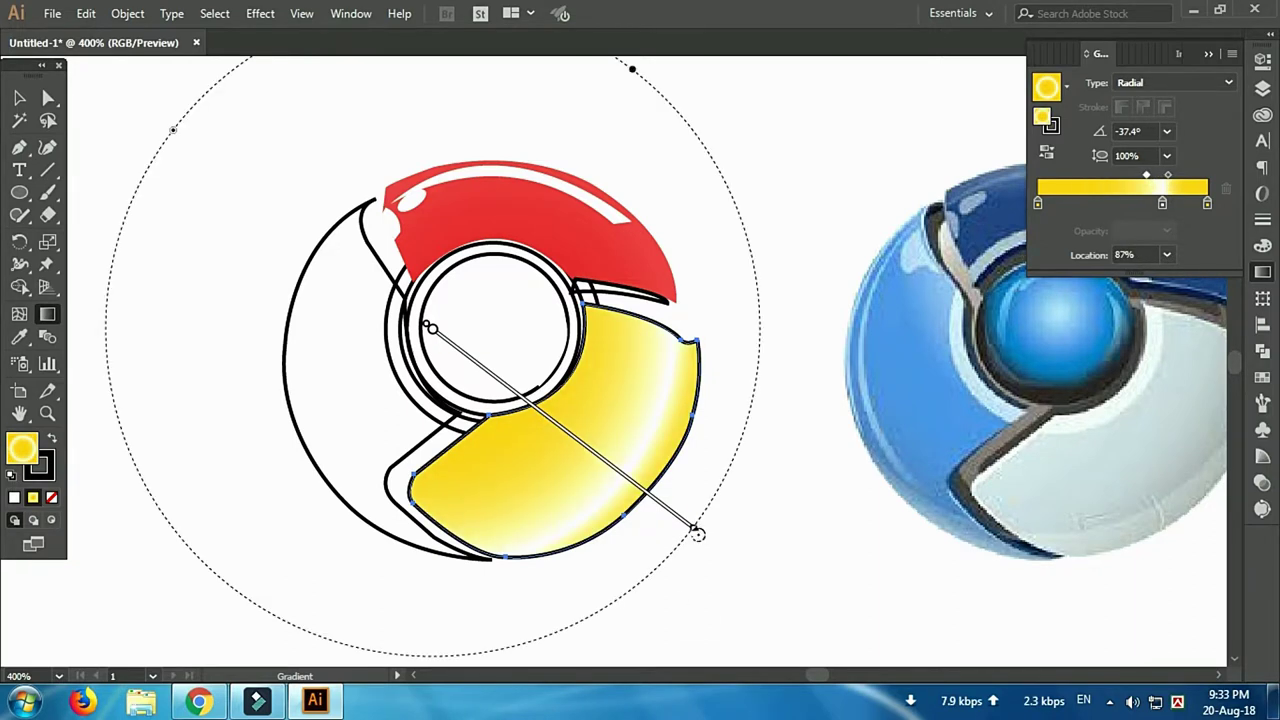
left_click_drag(693, 527, 680, 554)
left_click_drag(447, 338, 466, 323)
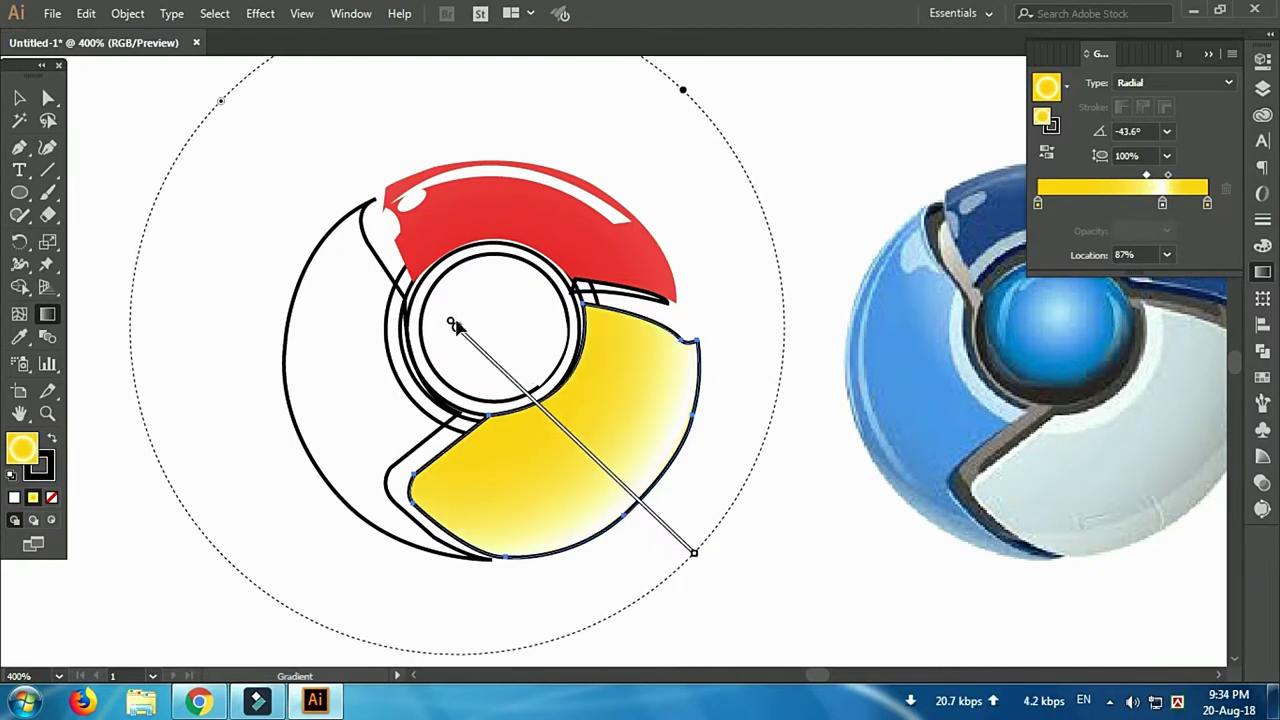
left_click_drag(700, 543, 709, 535)
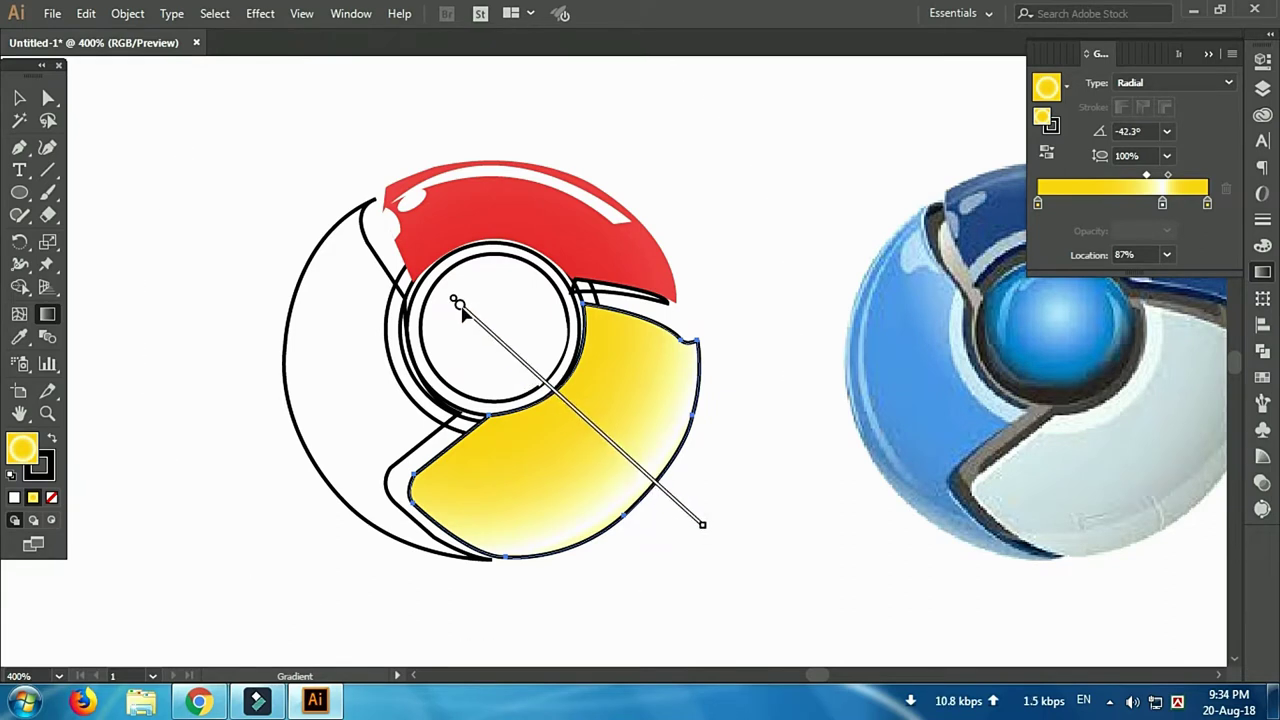
key("v")
left_click(277, 220)
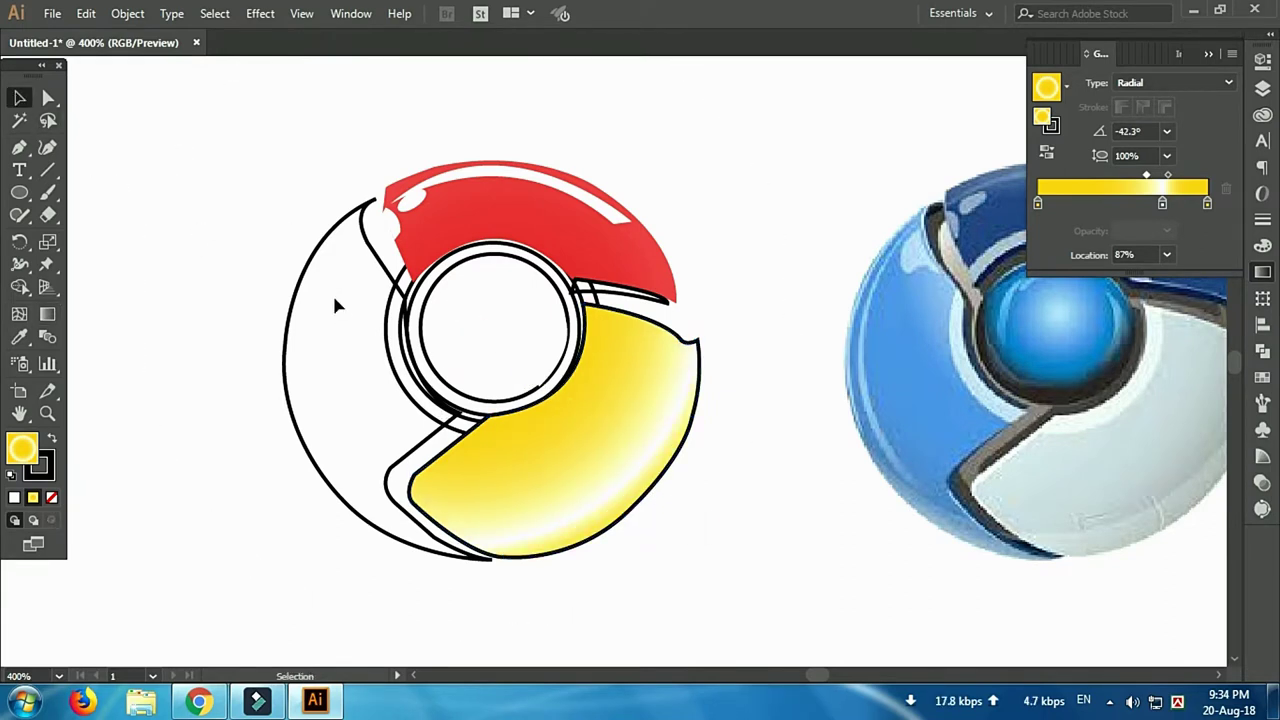
Apply the radial gradient to the left segment and start turning its stop green
left_click(361, 262)
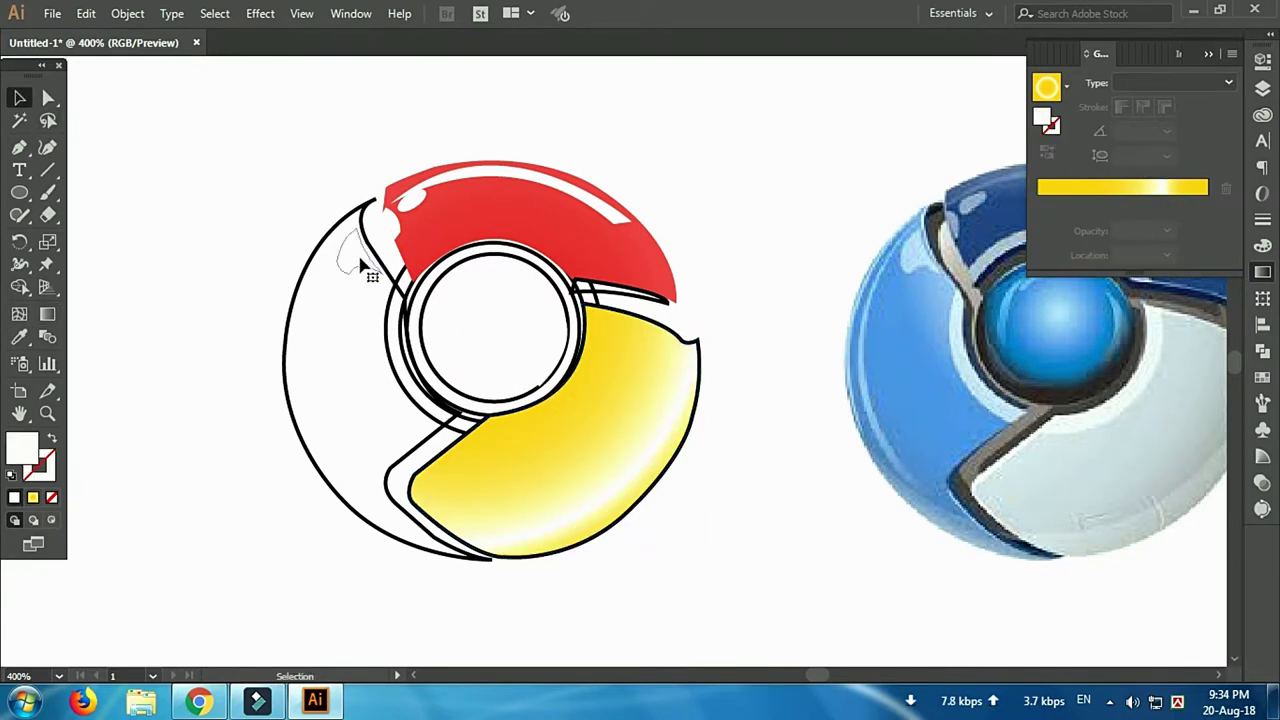
left_click(310, 300)
left_click(1088, 190)
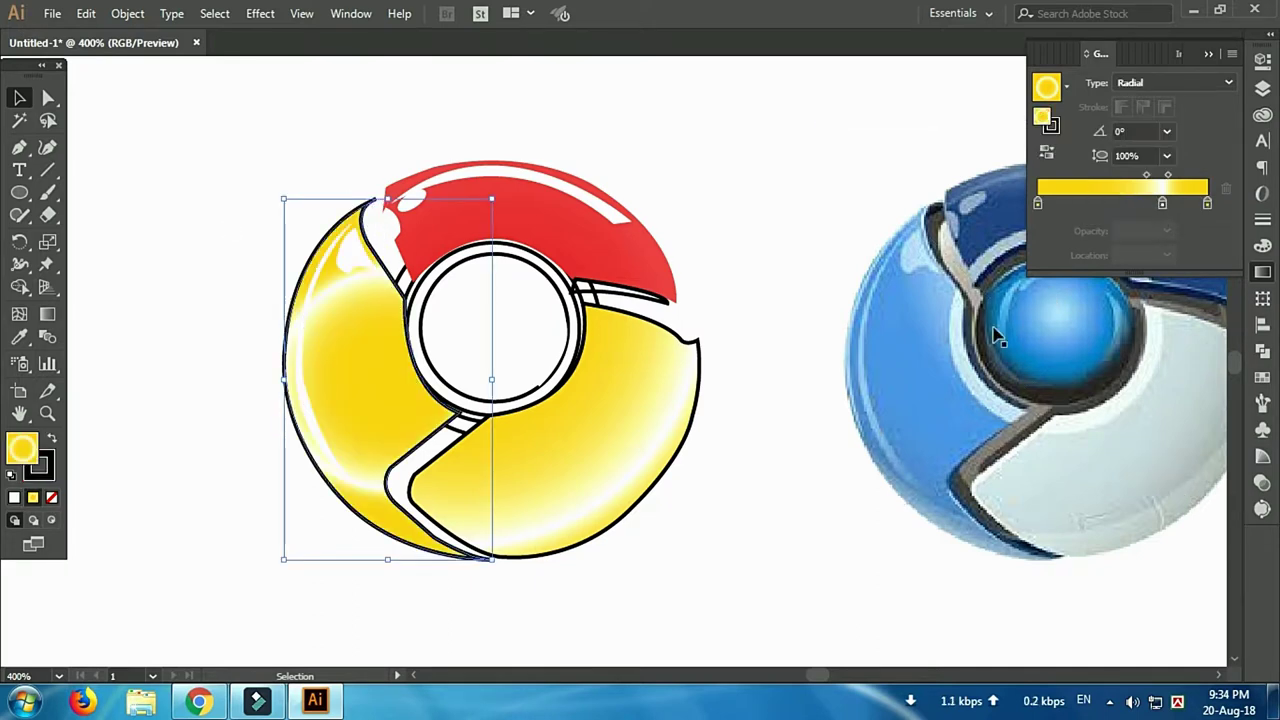
double_click(1037, 203)
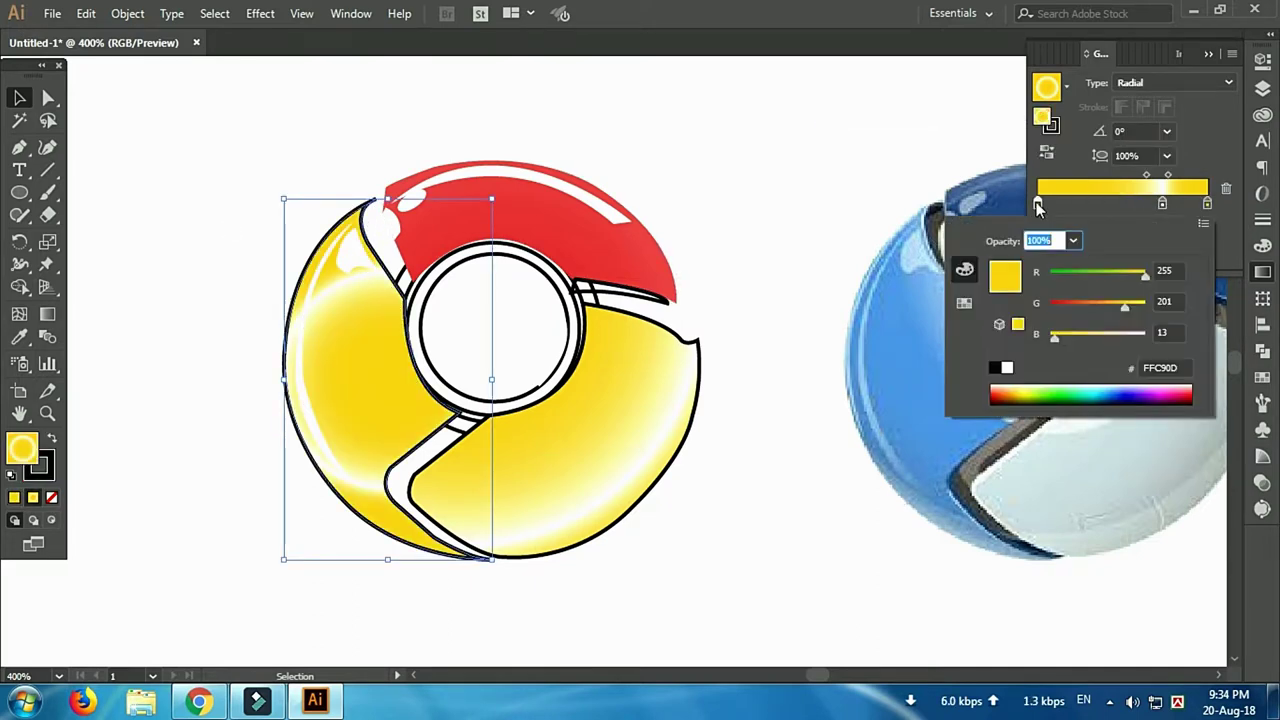
left_click_drag(1132, 274, 1049, 275)
Make both gradient stops bright green and stretch the gradient across the left piece
left_click_drag(1125, 306, 1146, 306)
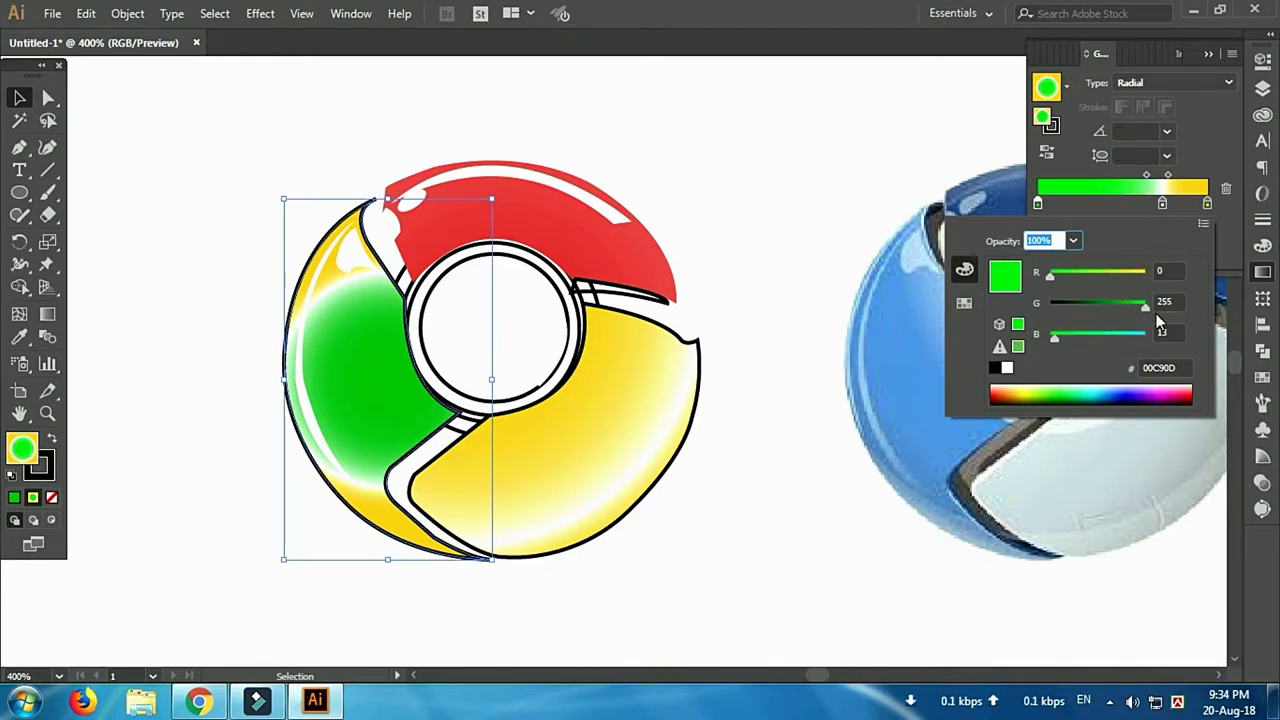
left_click(964, 302)
left_click(964, 269)
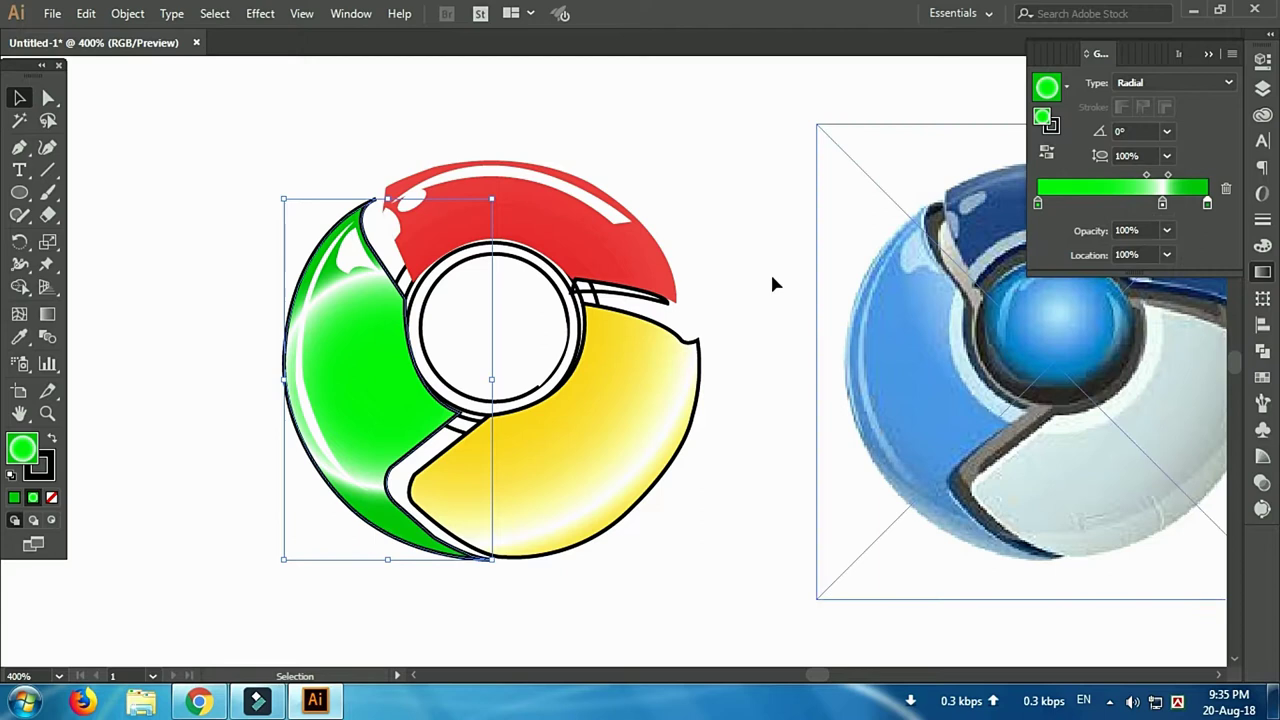
key("g")
left_click_drag(535, 380, 651, 380)
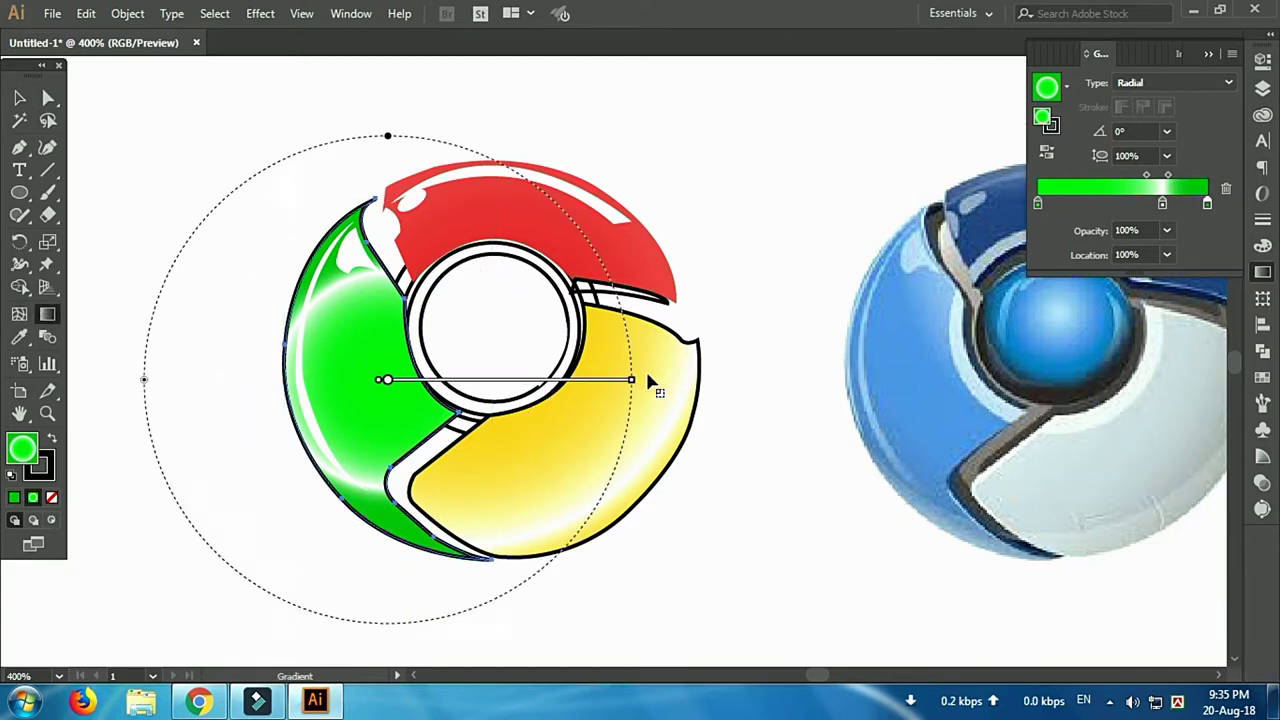
left_click_drag(386, 376, 194, 363)
mouse_move(471, 363)
left_mouse_down()
mouse_move(172, 390)
mouse_move(408, 383)
left_mouse_up()
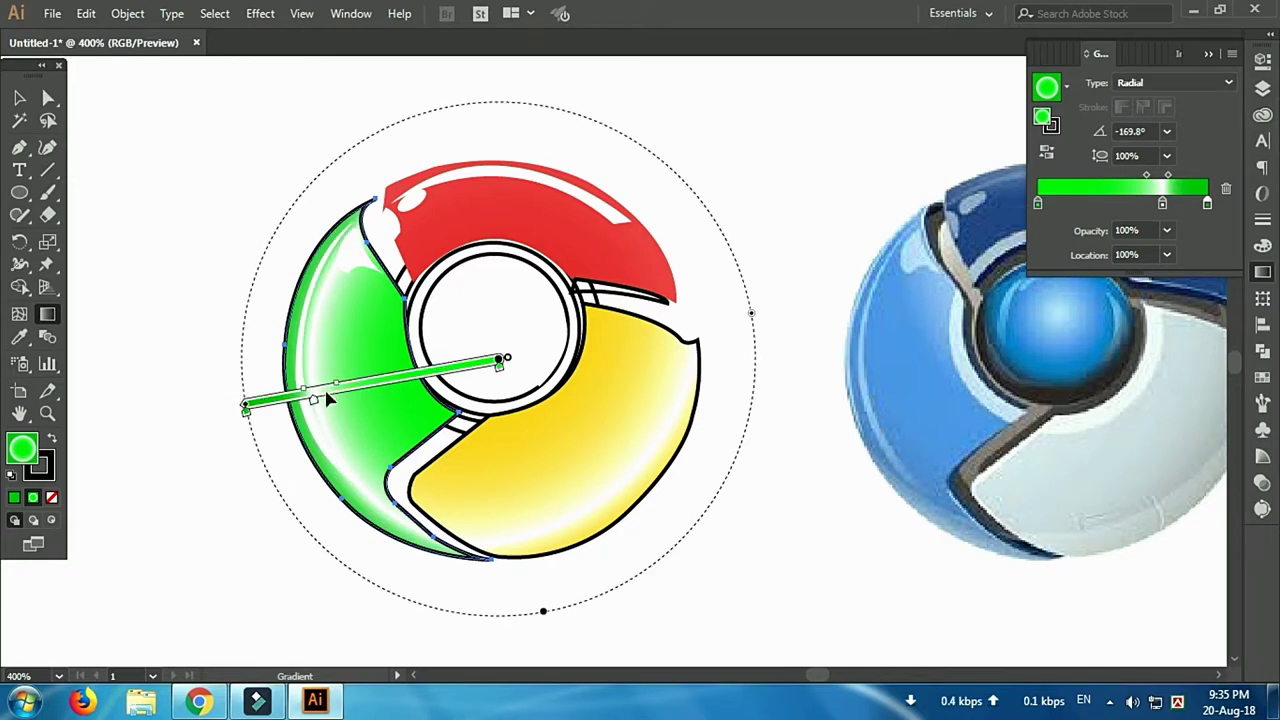
Move the white highlight stop to 81.08% and aim the gradient lower-right at -41.9°
left_click(310, 398)
left_click_drag(1162, 203, 1175, 203)
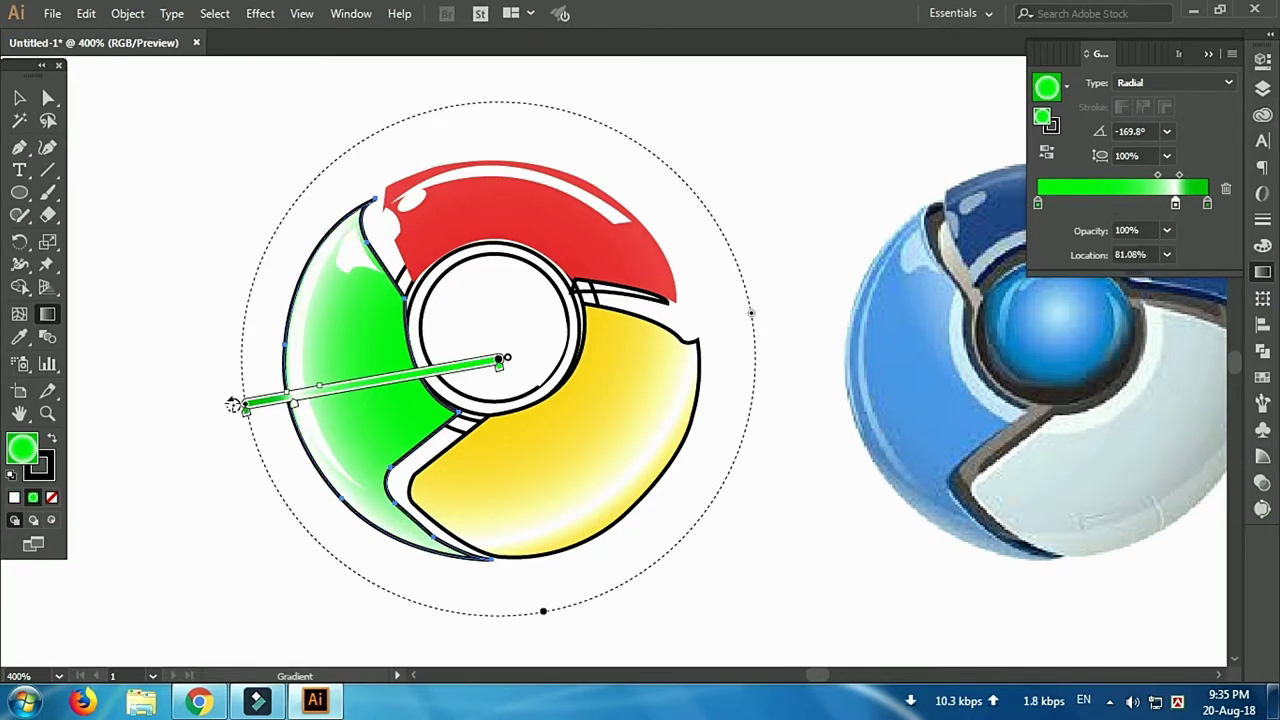
left_click_drag(245, 406, 265, 450)
left_click_drag(503, 354, 500, 332)
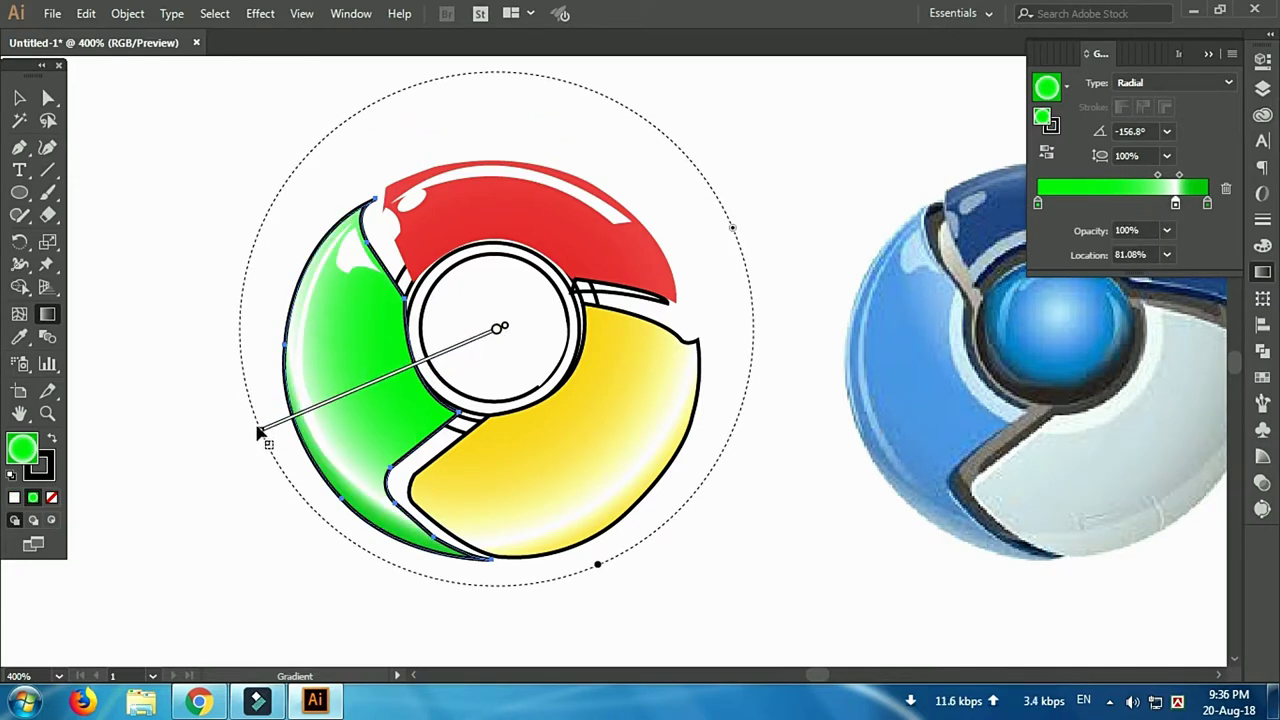
left_click_drag(258, 436, 337, 523)
left_click_drag(462, 381, 478, 425)
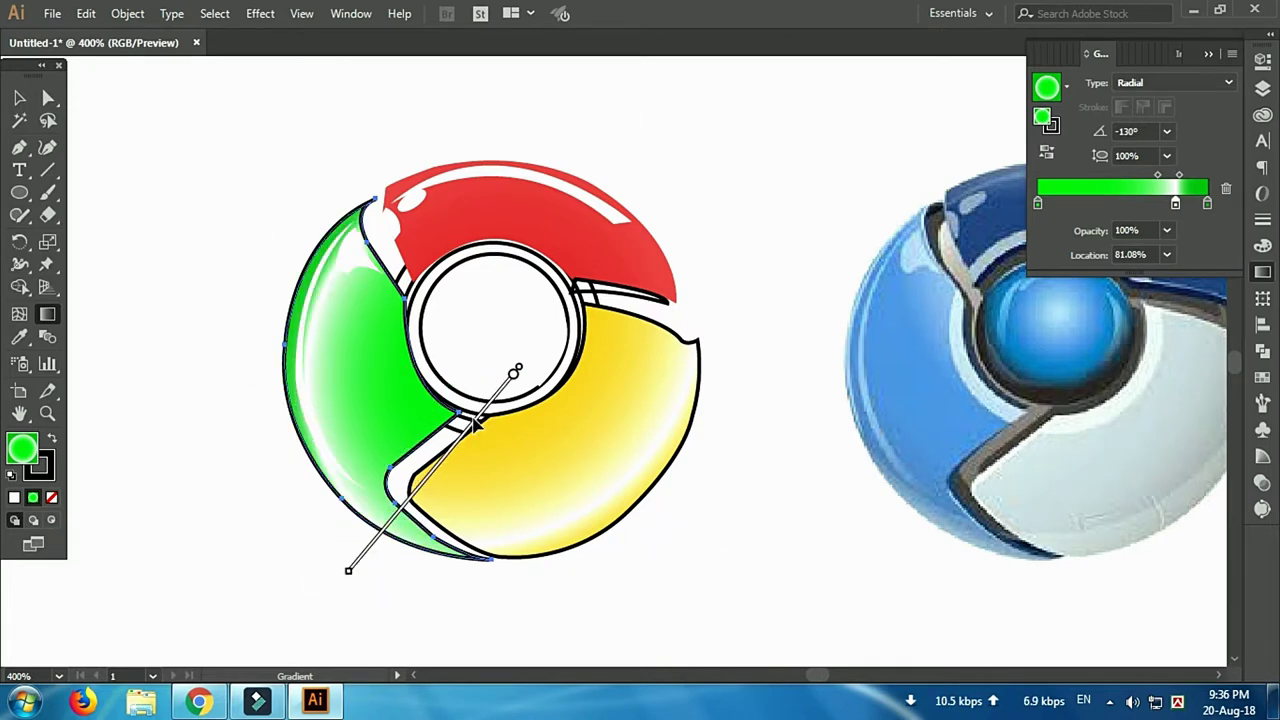
left_click_drag(348, 570, 600, 608)
mouse_move(550, 481)
left_mouse_down()
mouse_move(565, 458)
mouse_move(522, 453)
left_mouse_up()
left_click_drag(583, 580, 657, 523)
mouse_move(533, 428)
left_mouse_down()
mouse_move(528, 393)
mouse_move(535, 403)
left_mouse_up()
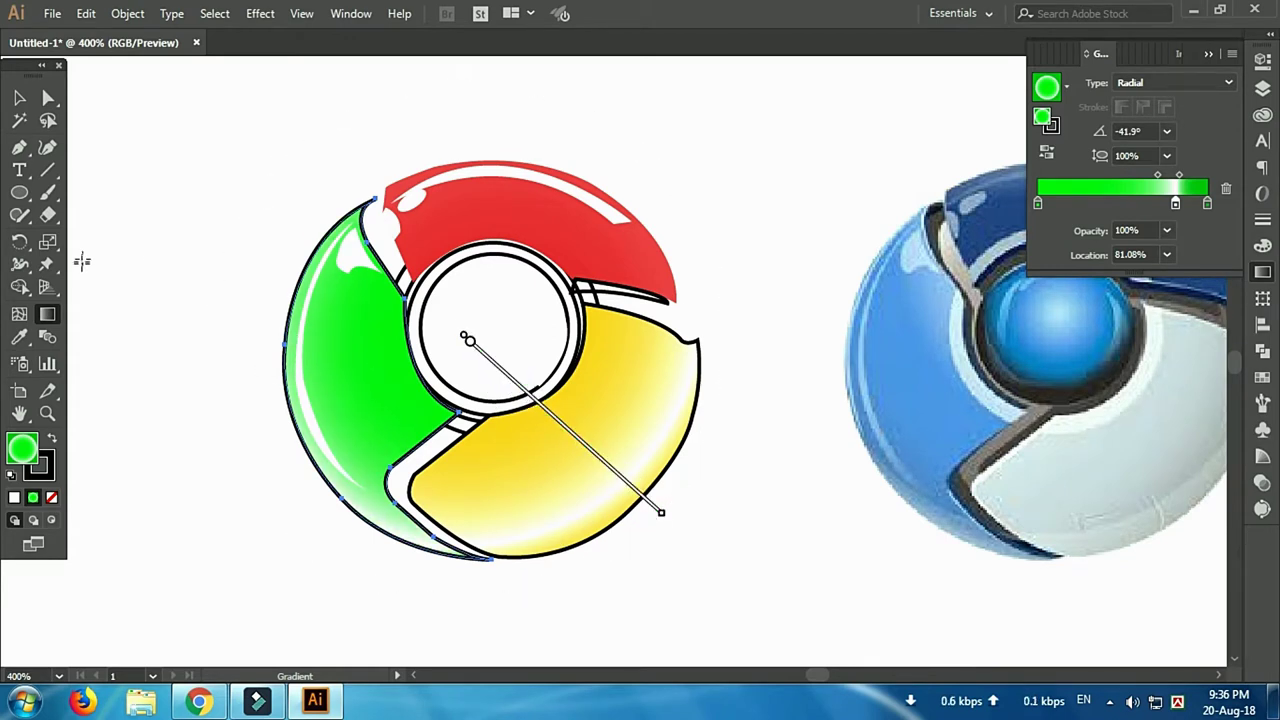
Select the ring around the centre circle and fill it with white
key("v")
left_click(219, 236)
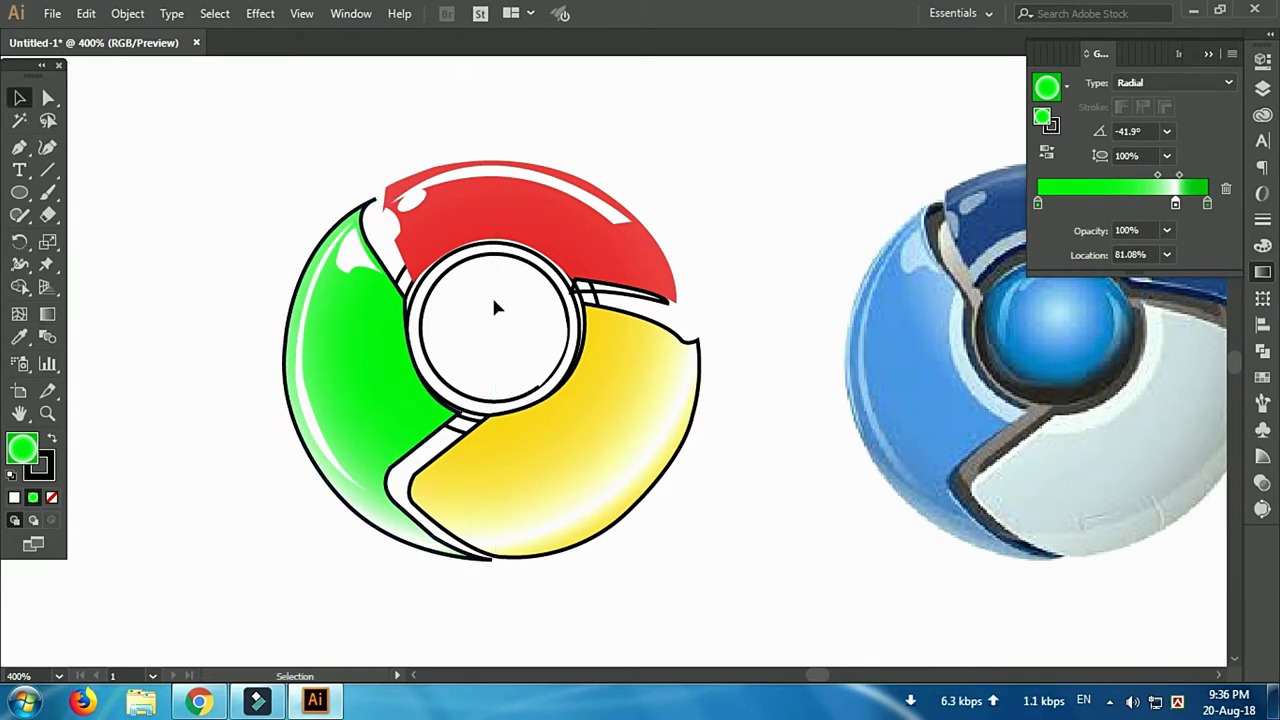
left_click_drag(519, 336, 479, 338)
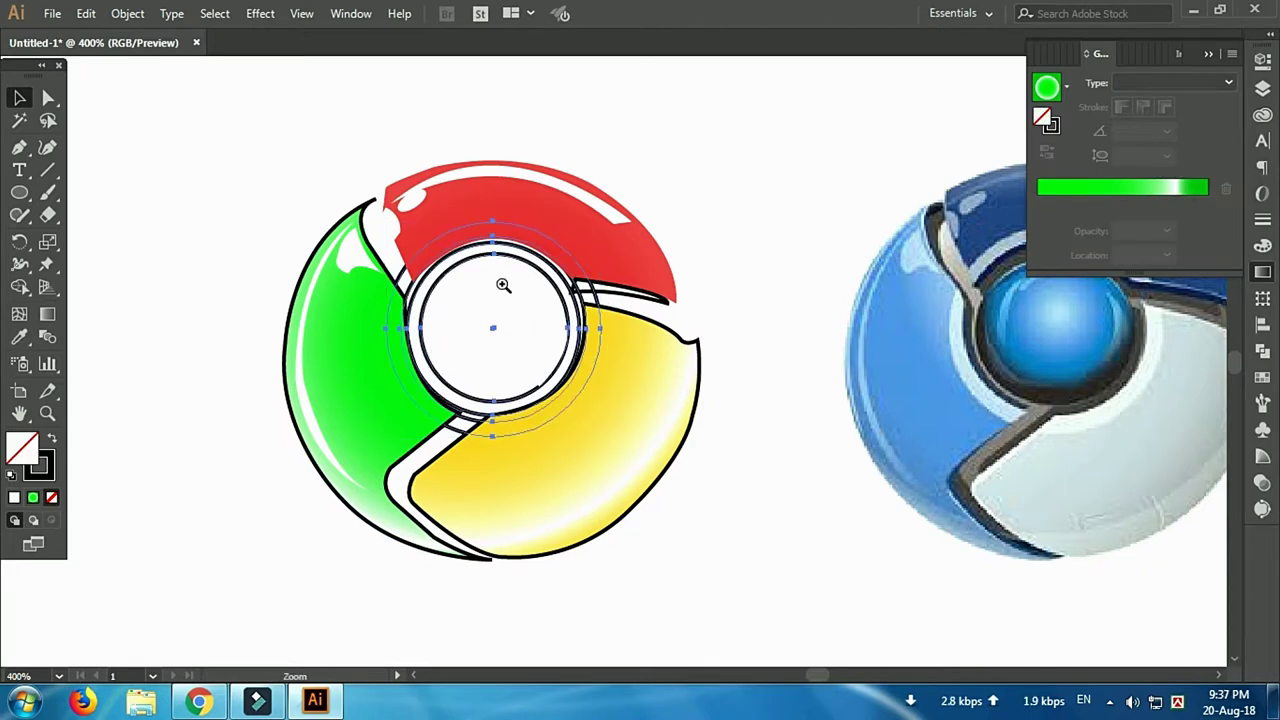
left_click(500, 286)
left_click(293, 124)
left_click(710, 543)
left_click(14, 498)
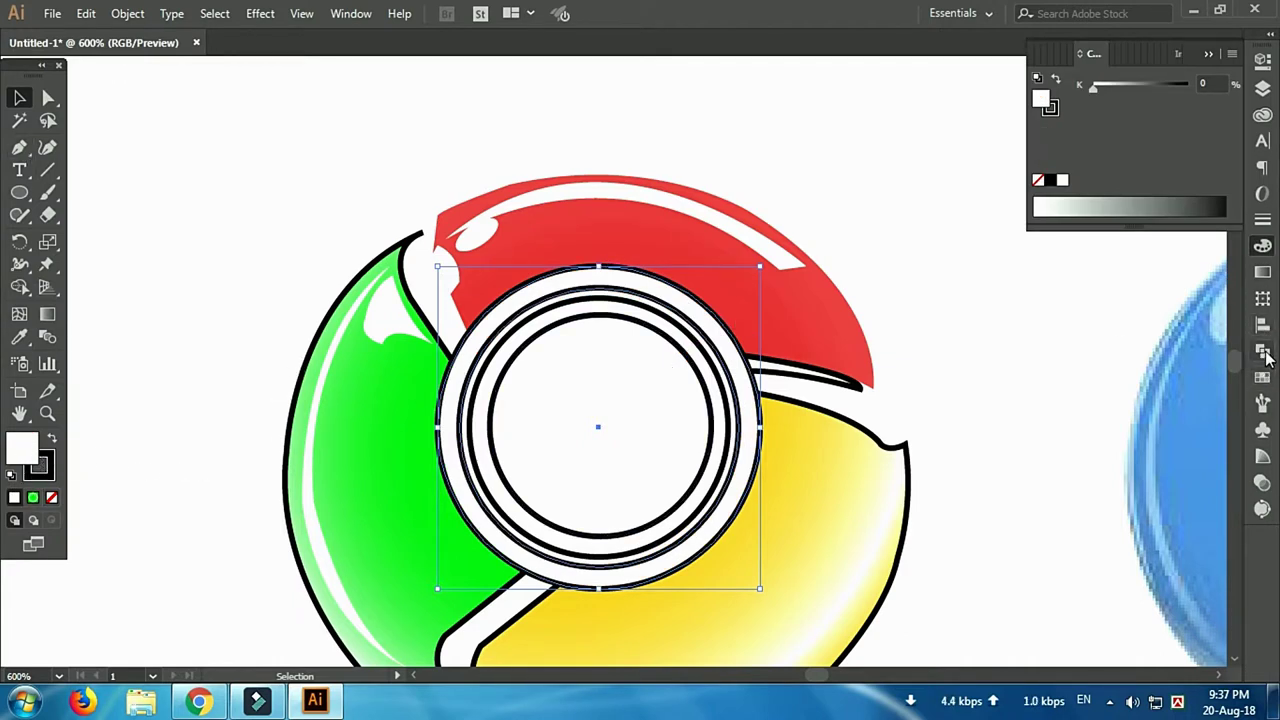
Subtract the ring from the pieces beneath with Pathfinder Minus Front
left_click(1263, 352)
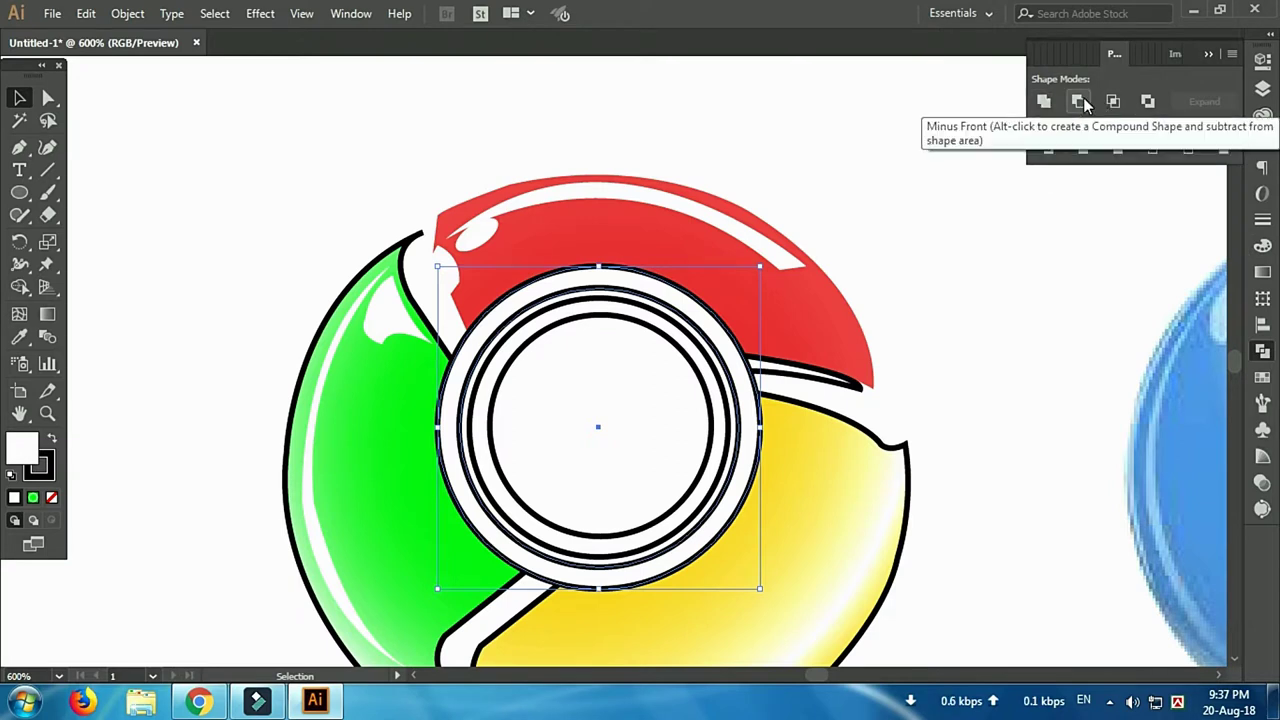
left_click(1081, 101)
left_click(48, 440)
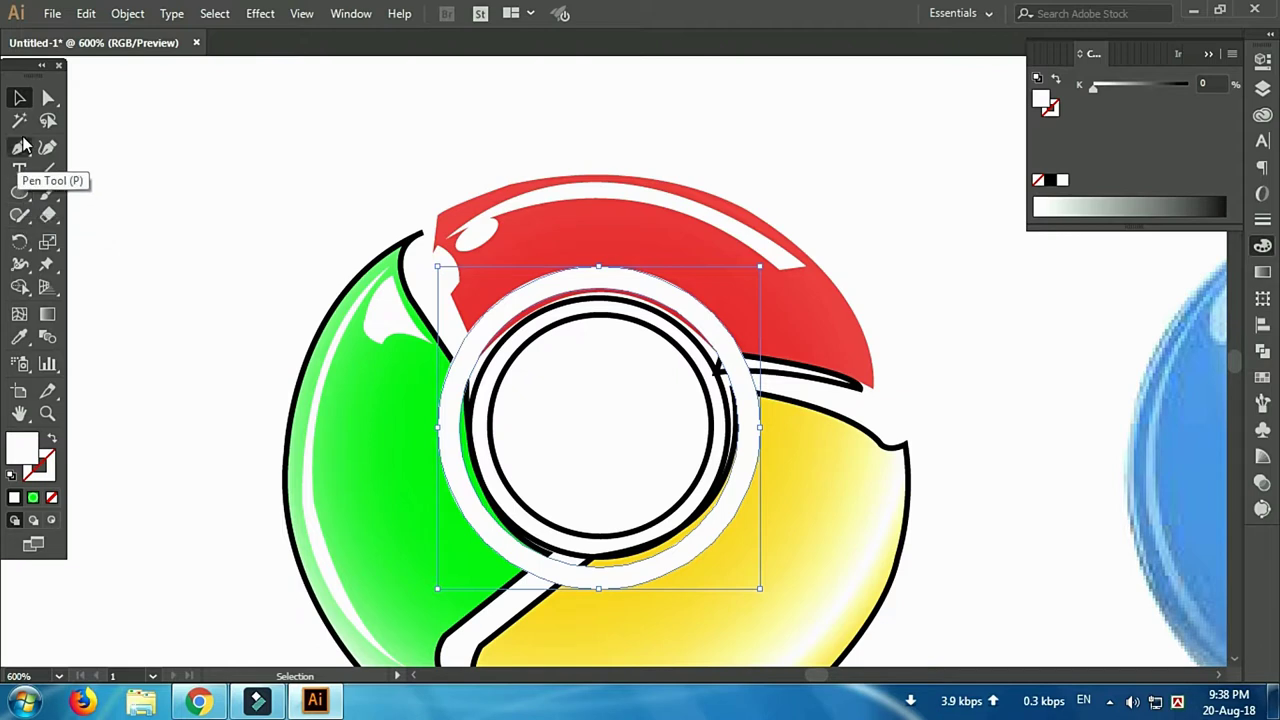
Tidy the piece edges with a smaller Eraser brush
left_click(48, 214)
key("bracketleft")
key("bracketleft")
key("bracketleft")
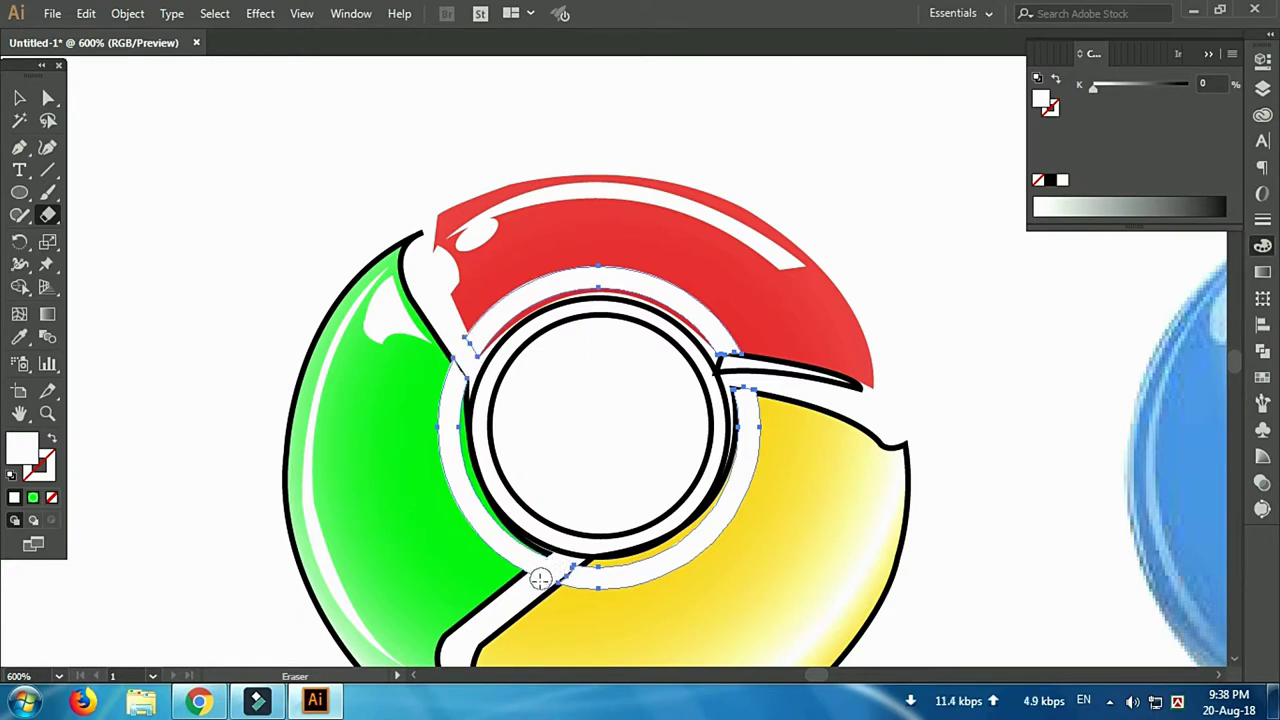
left_click(16, 97)
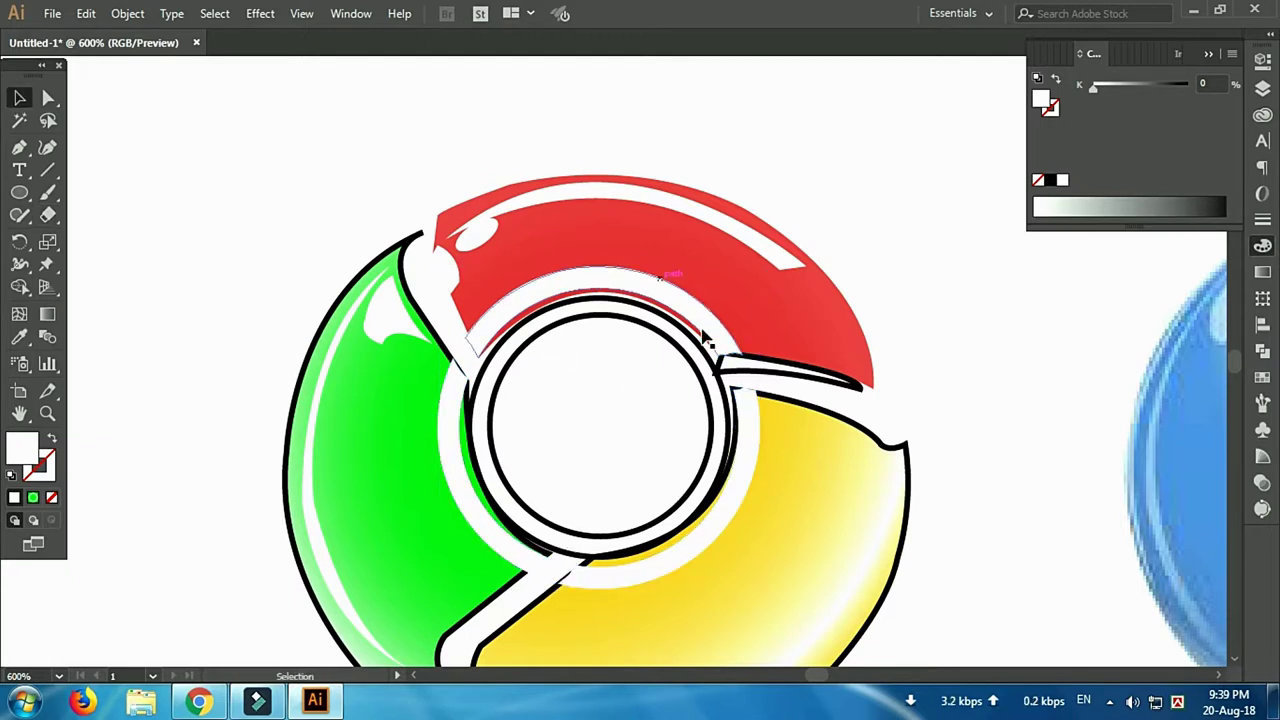
Set the stroke of the green and yellow pieces to None
scroll(566, 329, "up", 1)
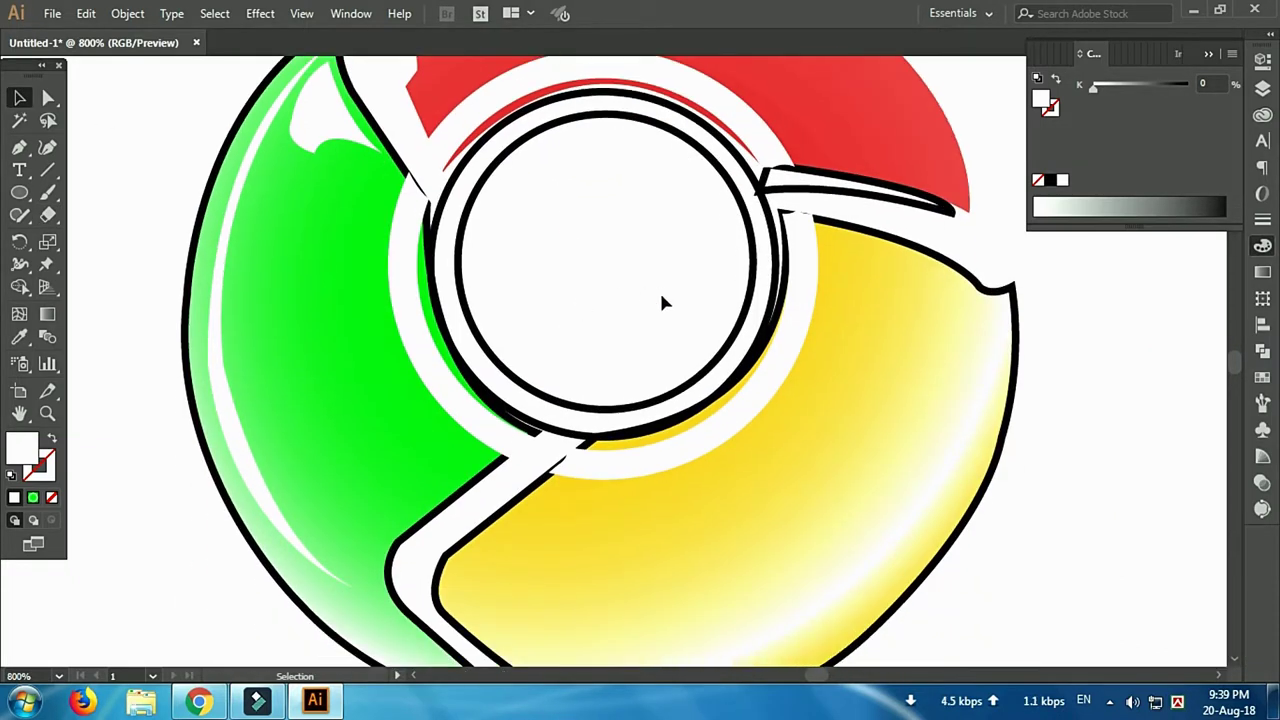
left_click(528, 452)
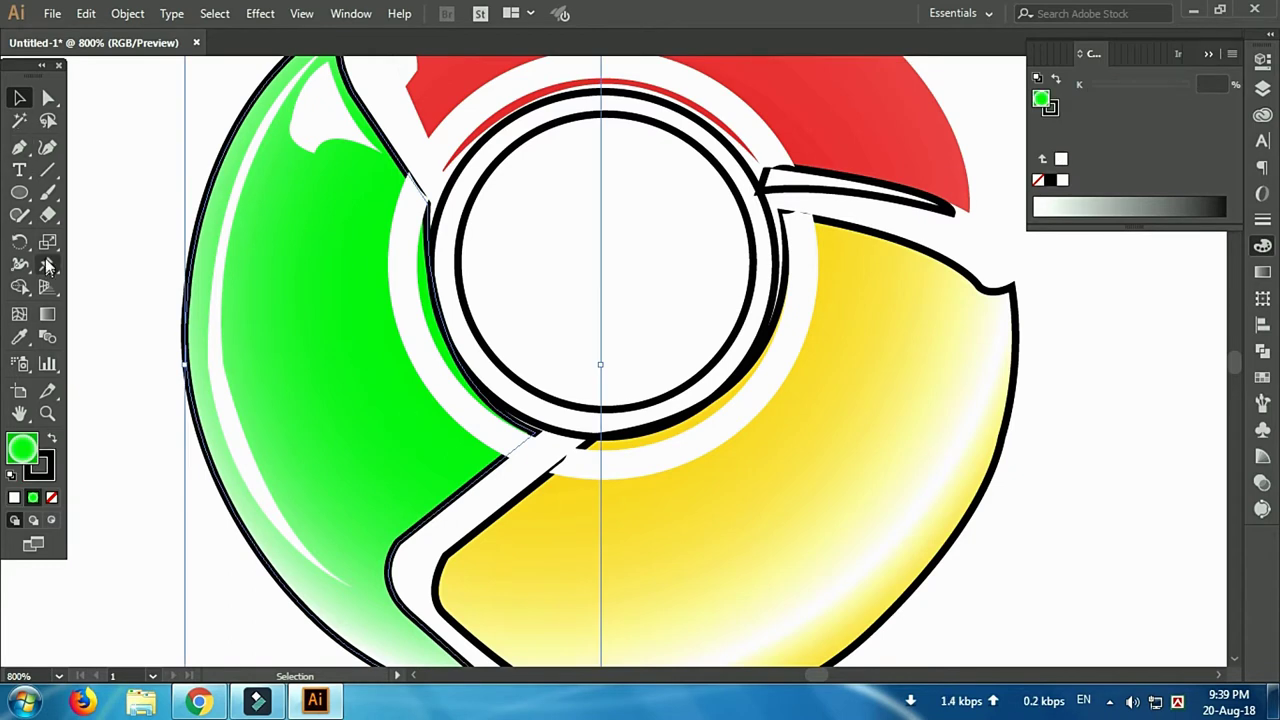
left_click(51, 497)
scroll(429, 356, "down", 1)
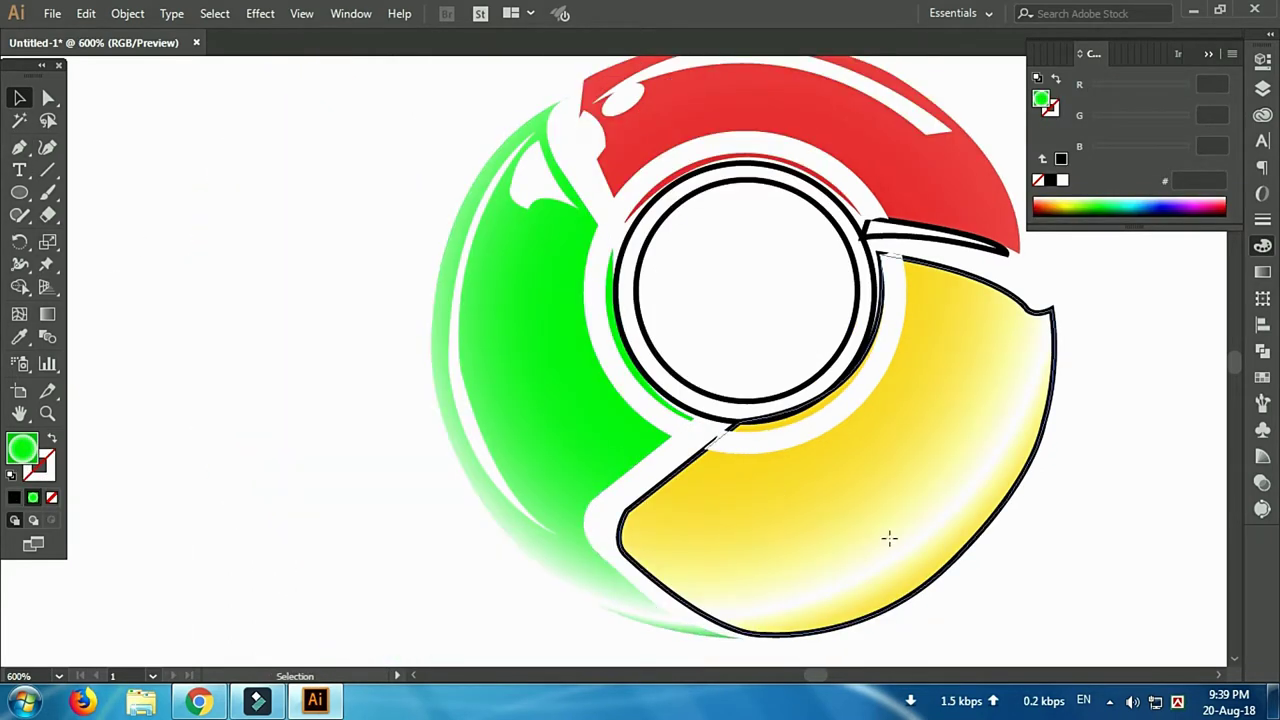
left_click(888, 537)
key("x")
left_click(51, 497)
left_click(240, 448)
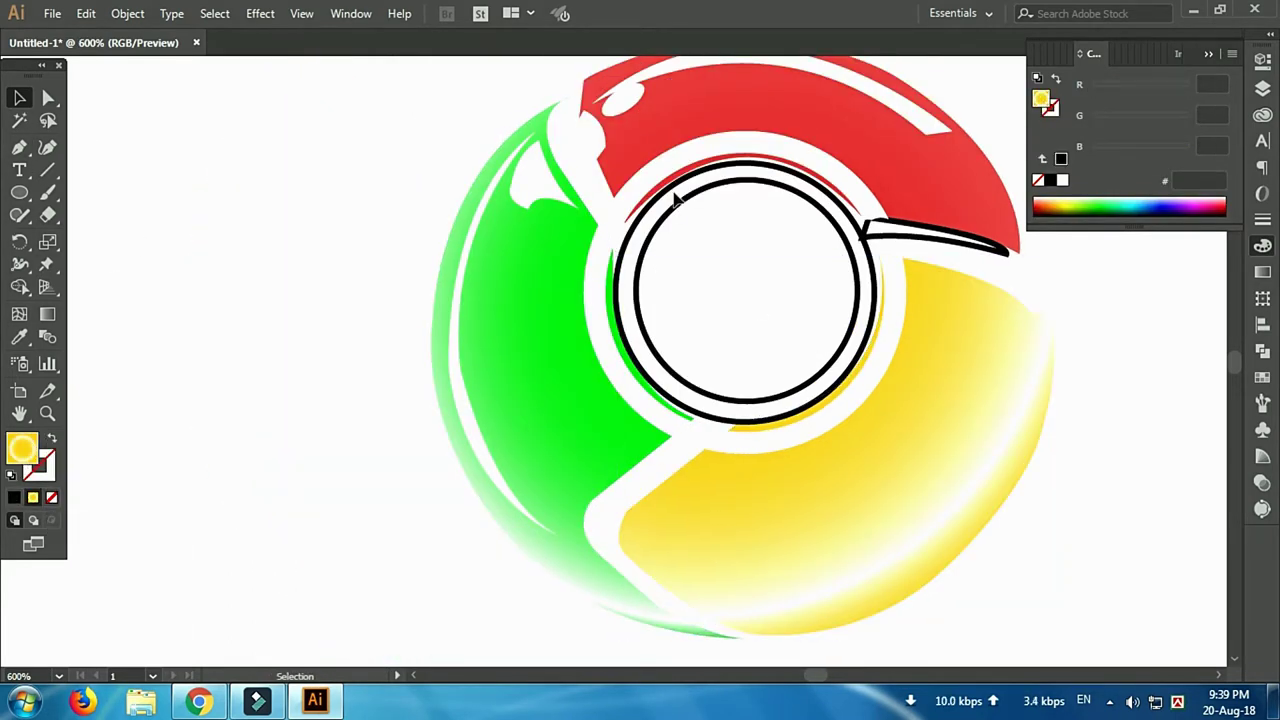
Select the dark ring around the centre and bring up the Gradient and Pathfinder panels
left_click(588, 296)
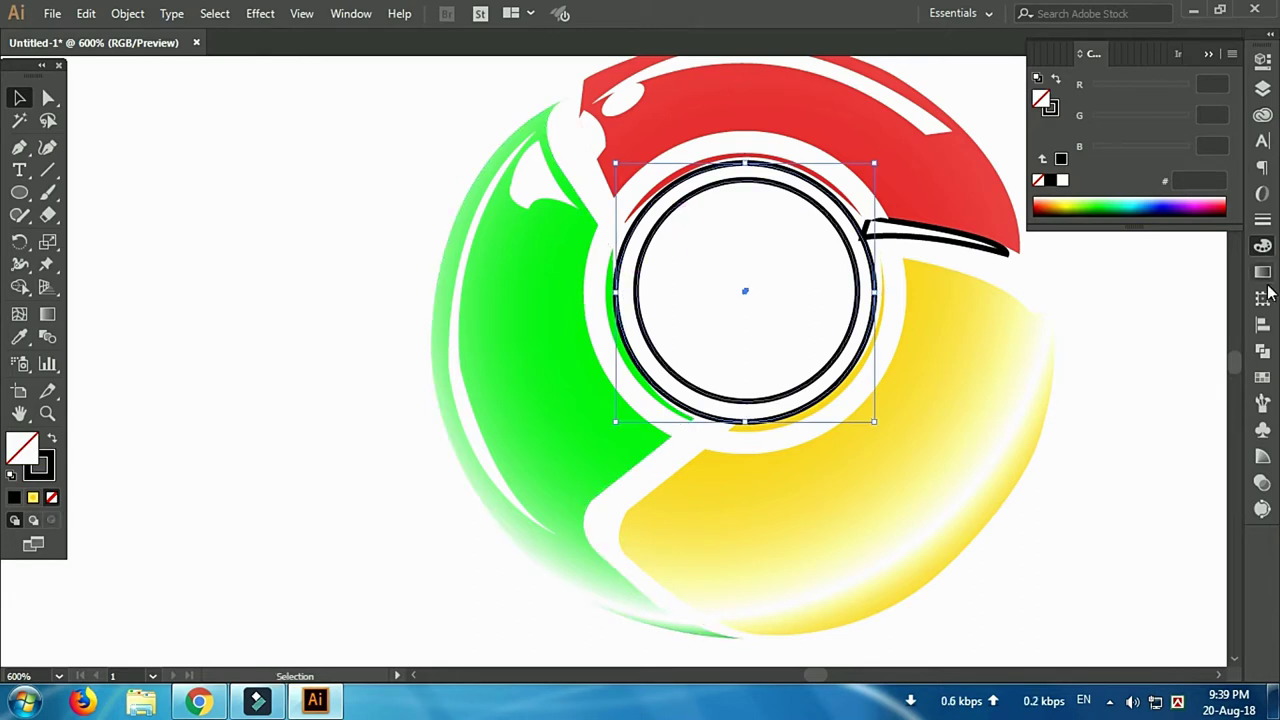
left_click(1263, 272)
left_click(1263, 349)
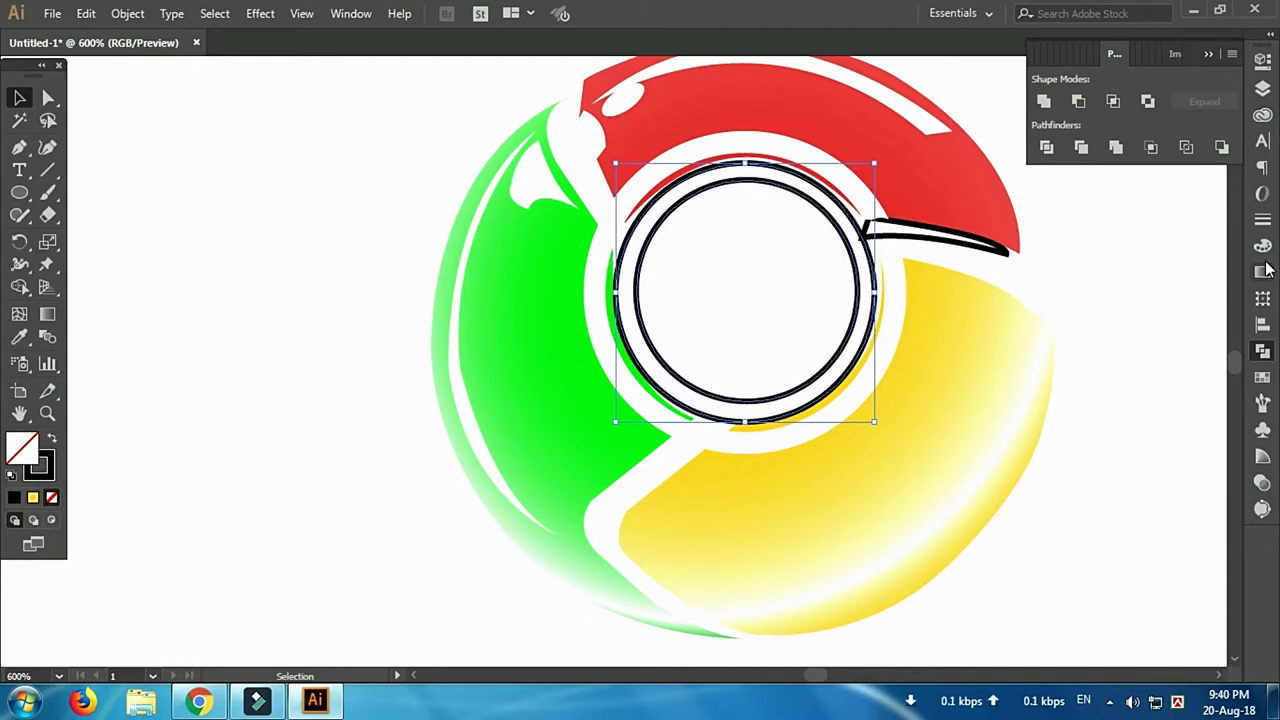
Give the centre ring a radial gradient with black stops
left_click(1263, 272)
left_click(1122, 187)
left_click(1036, 203)
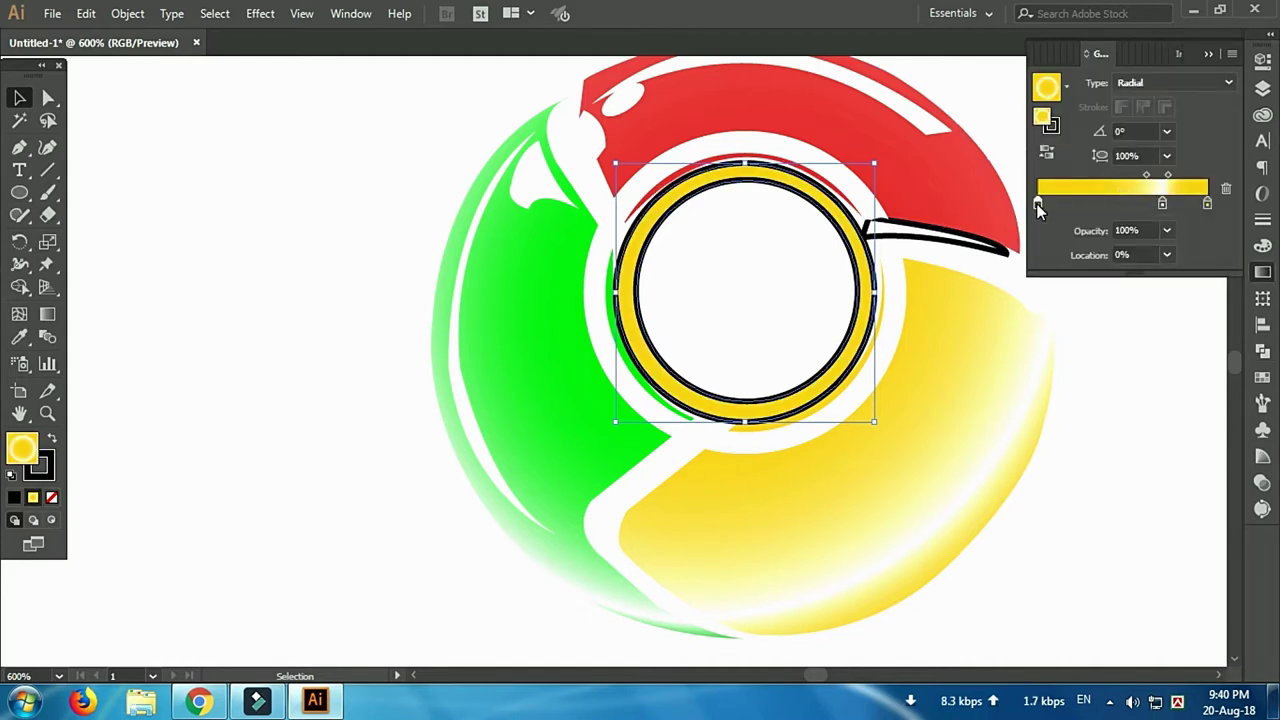
double_click(1036, 203)
left_click(994, 367)
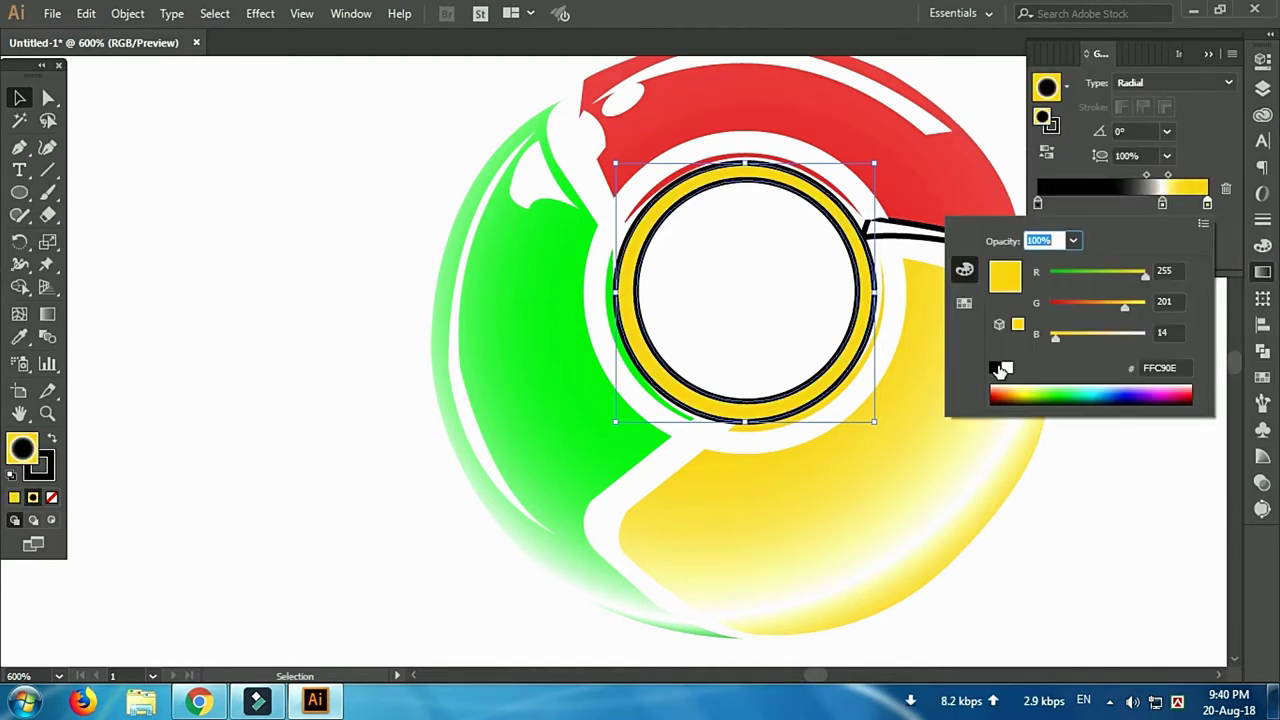
left_click(998, 368)
Stretch the ring's gradient into dark-to-grey shading and remove its outline
left_click(1203, 190)
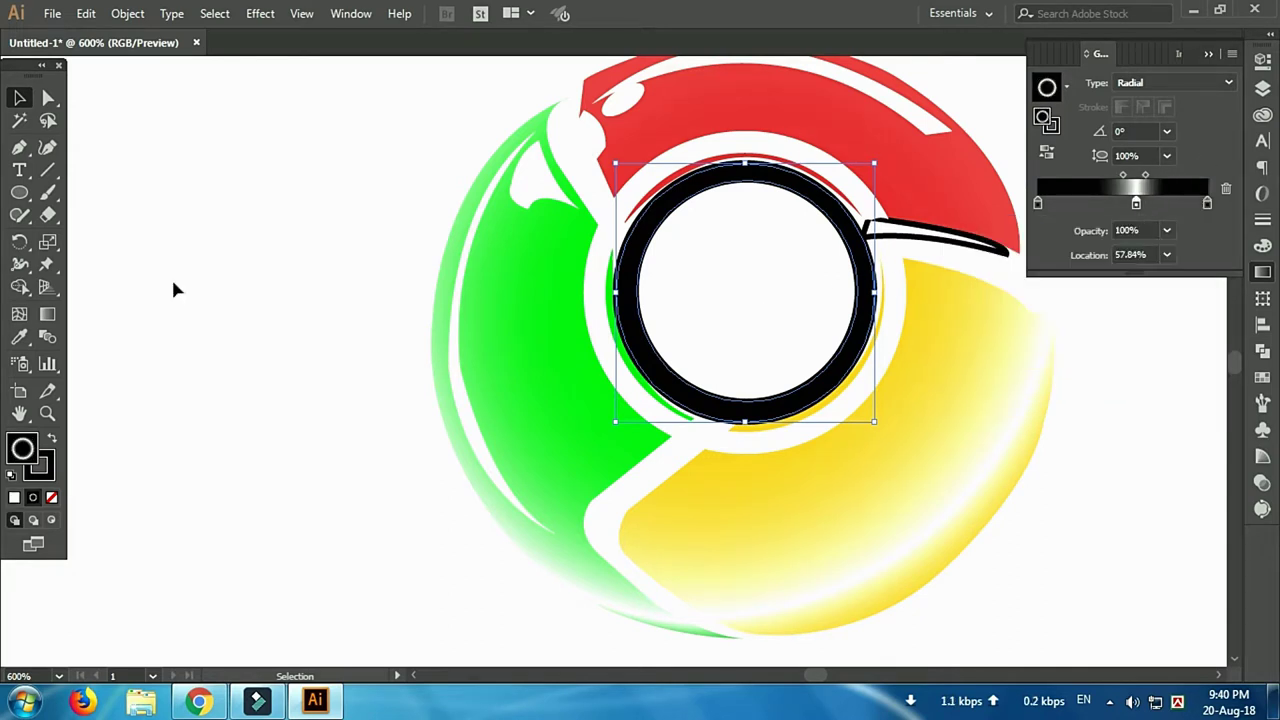
key("g")
mouse_move(896, 293)
left_mouse_down()
mouse_move(966, 295)
mouse_move(926, 294)
left_mouse_up()
left_click(38, 466)
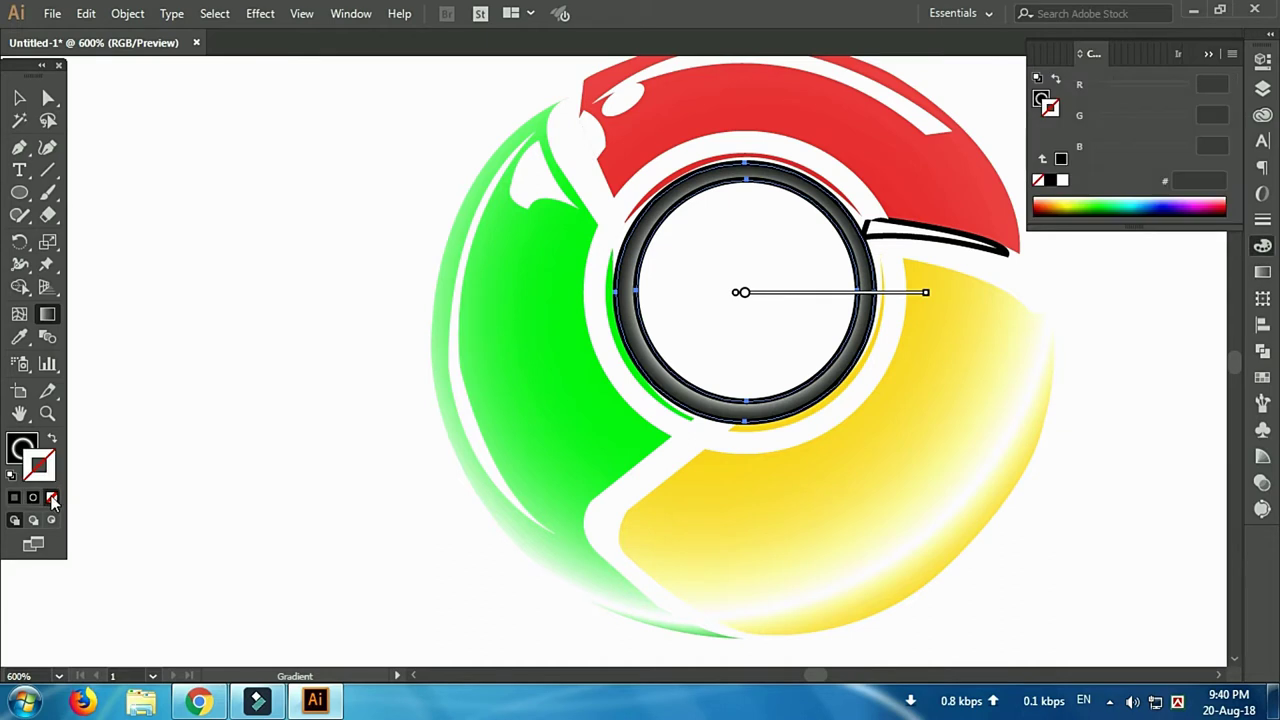
left_click(52, 497)
left_click(19, 97)
left_click(160, 147)
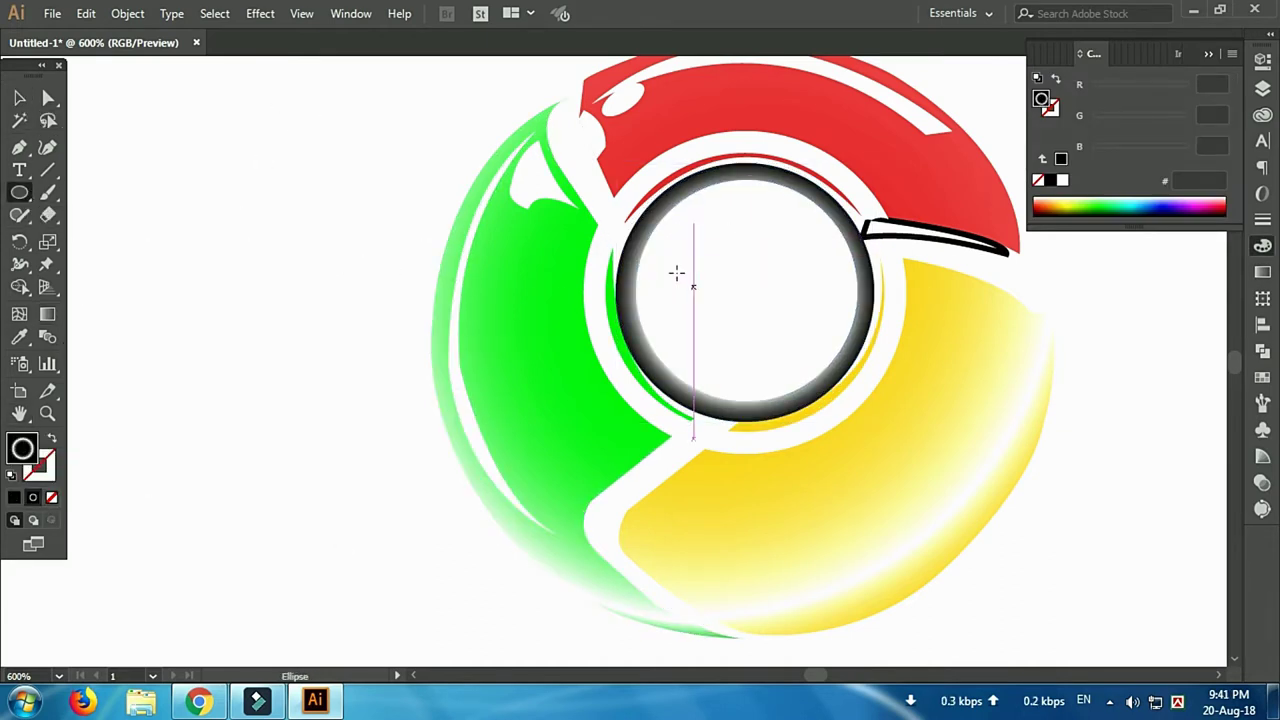
Alt-drag a mirrored copy of the curved highlight shape to the right side
key("v")
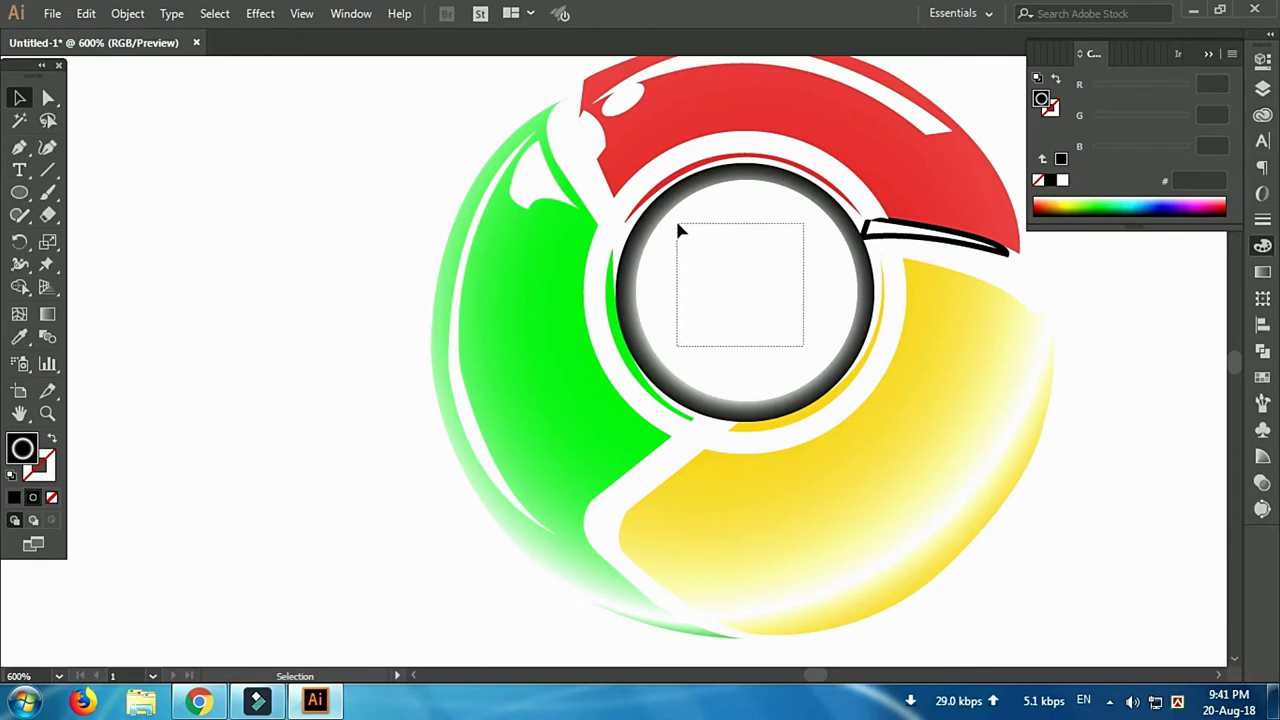
left_click_drag(678, 231, 677, 229)
left_click_drag(817, 350, 818, 378)
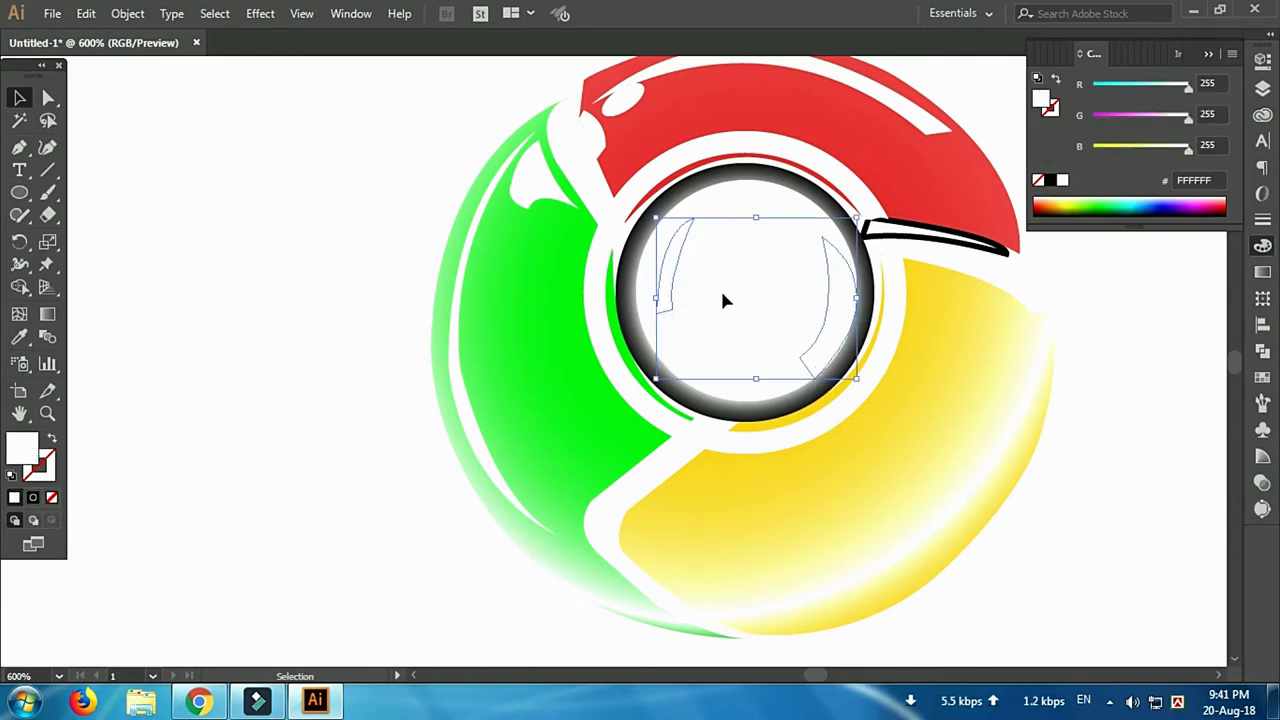
Draw a white circle filling the inside of the centre ring
key("l")
mouse_move(656, 227)
left_mouse_down()
mouse_move(805, 376)
mouse_move(856, 399)
left_mouse_up()
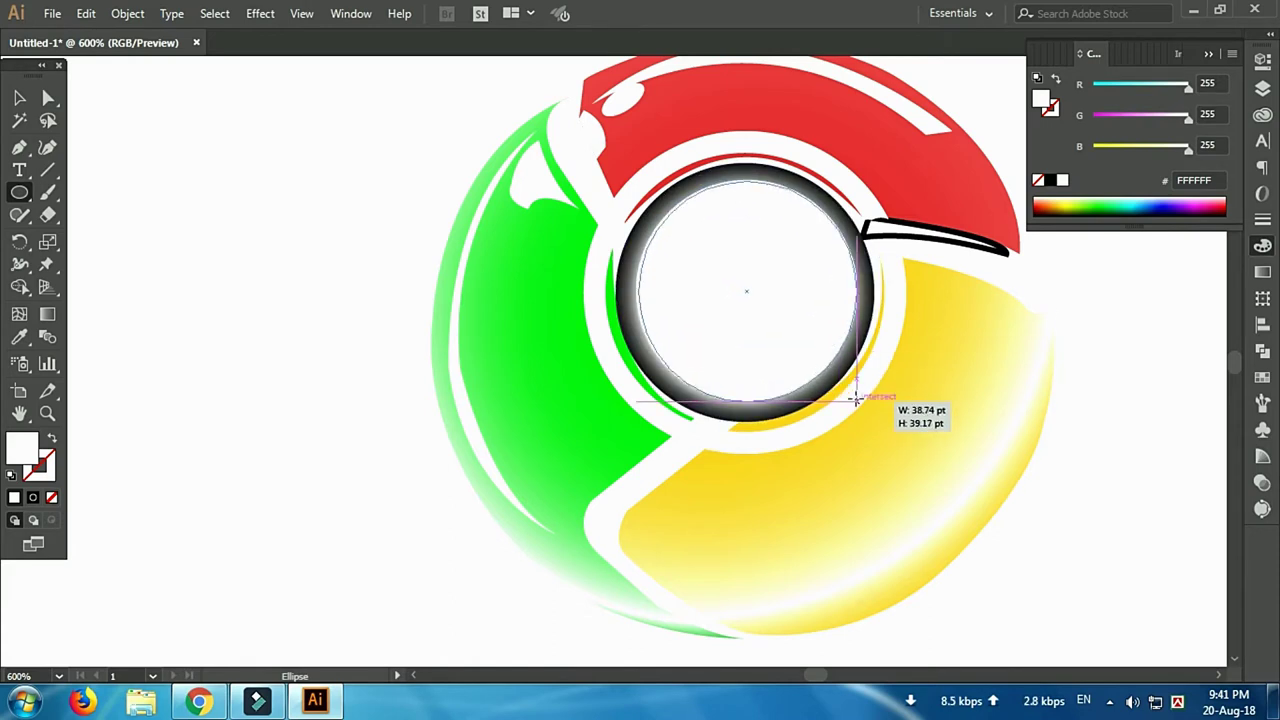
left_click_drag(856, 399, 857, 401)
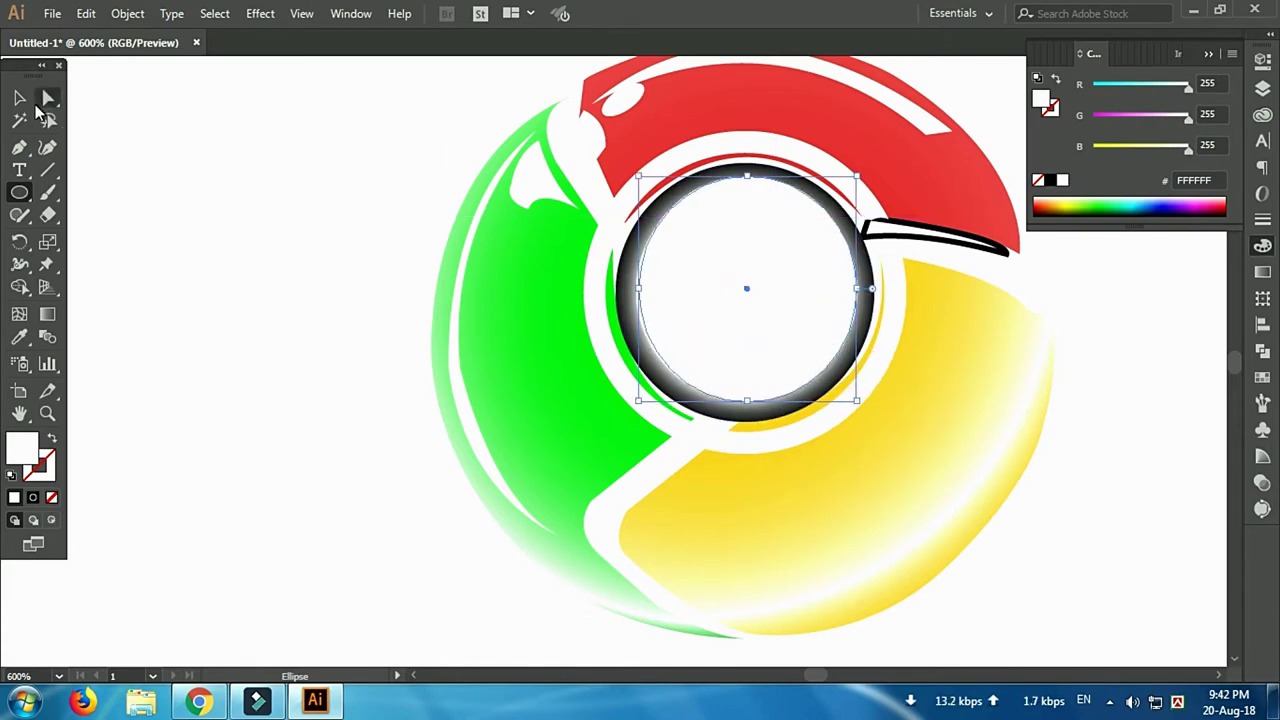
key("v")
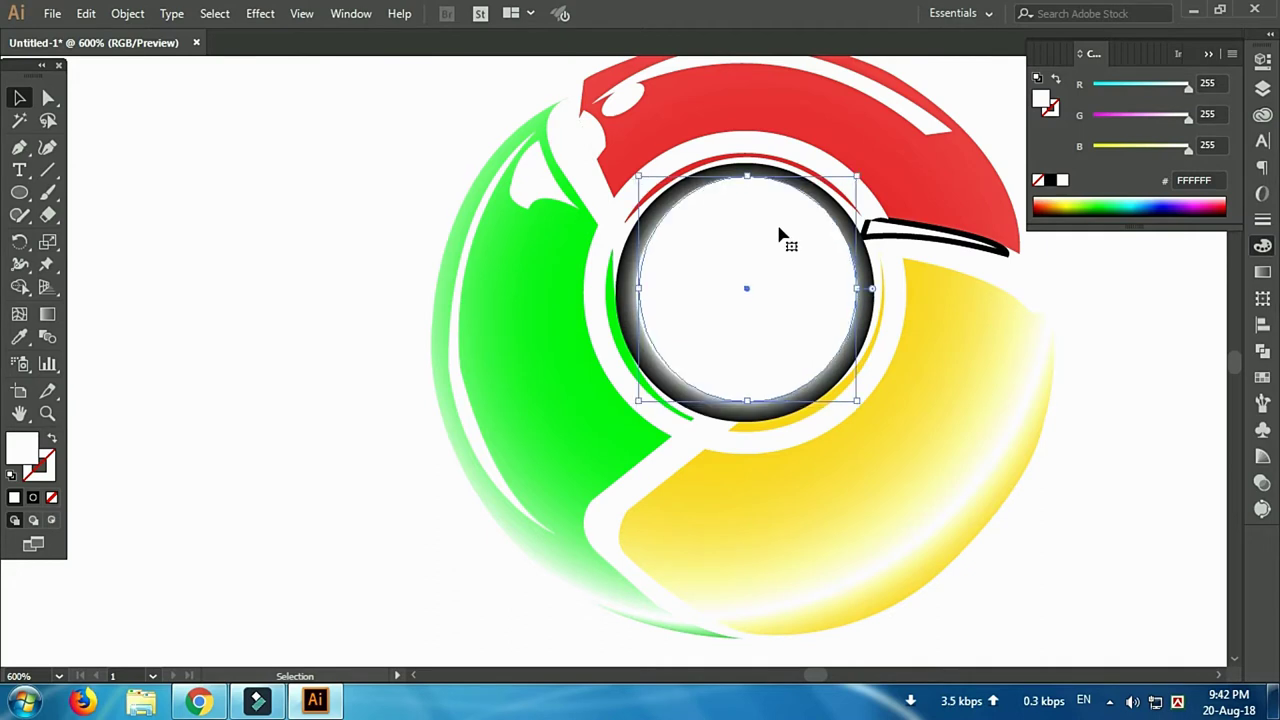
Fill the centre circle with a radial white-to-sky-blue gradient, removing the middle stop
left_click(1263, 274)
left_click(1135, 188)
double_click(1037, 203)
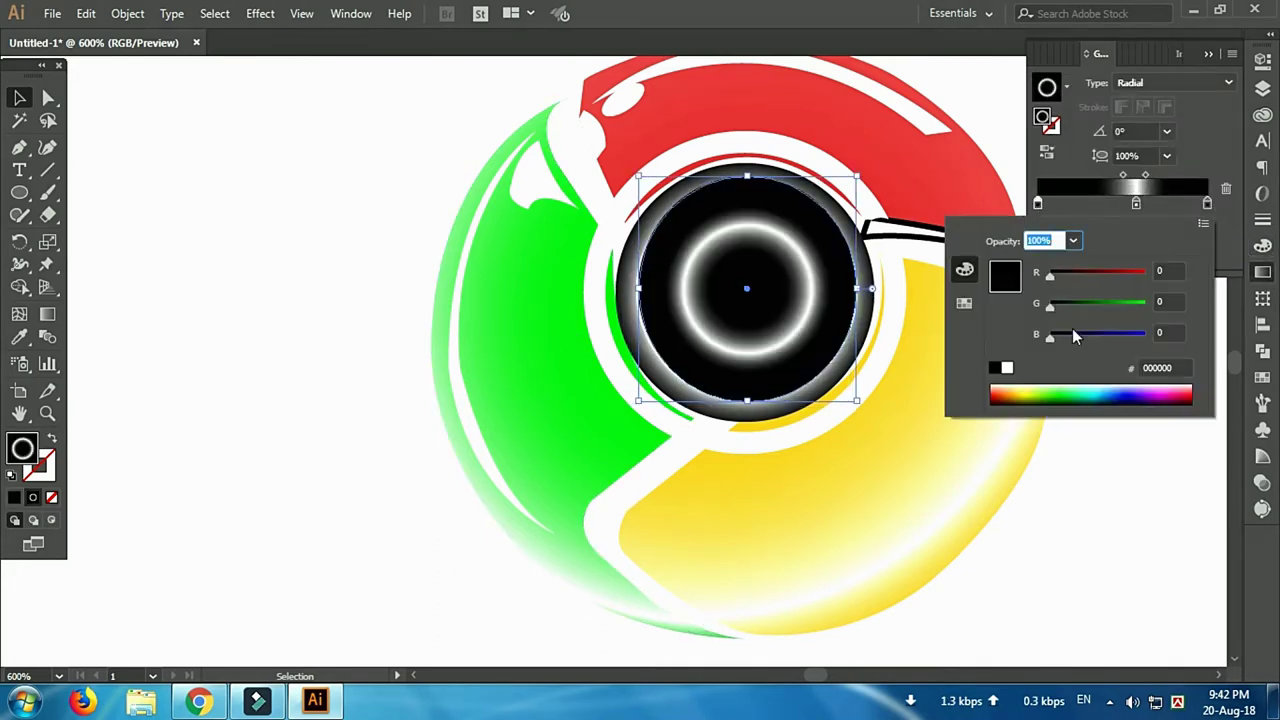
left_click(964, 303)
left_click(1056, 275)
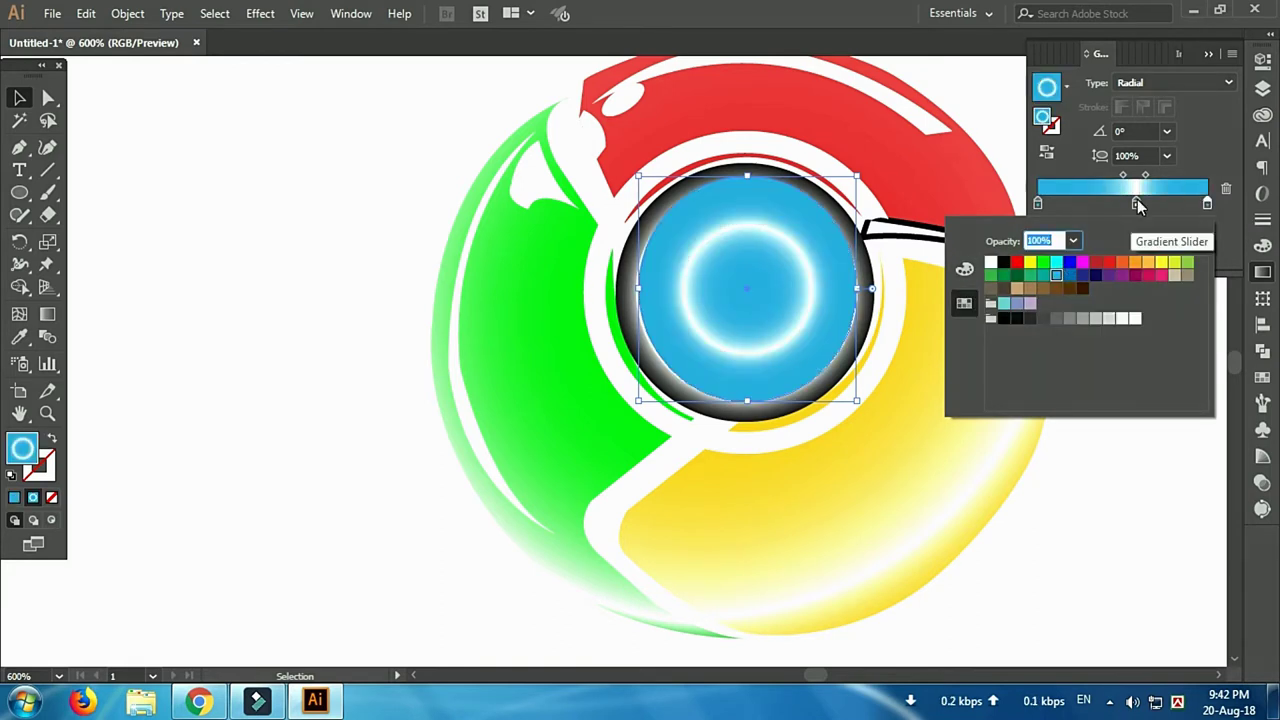
left_click_drag(1136, 203, 1136, 245)
left_click(1046, 151)
Shift the white highlight toward the upper right and shrink it, then zoom out to compare
key("g")
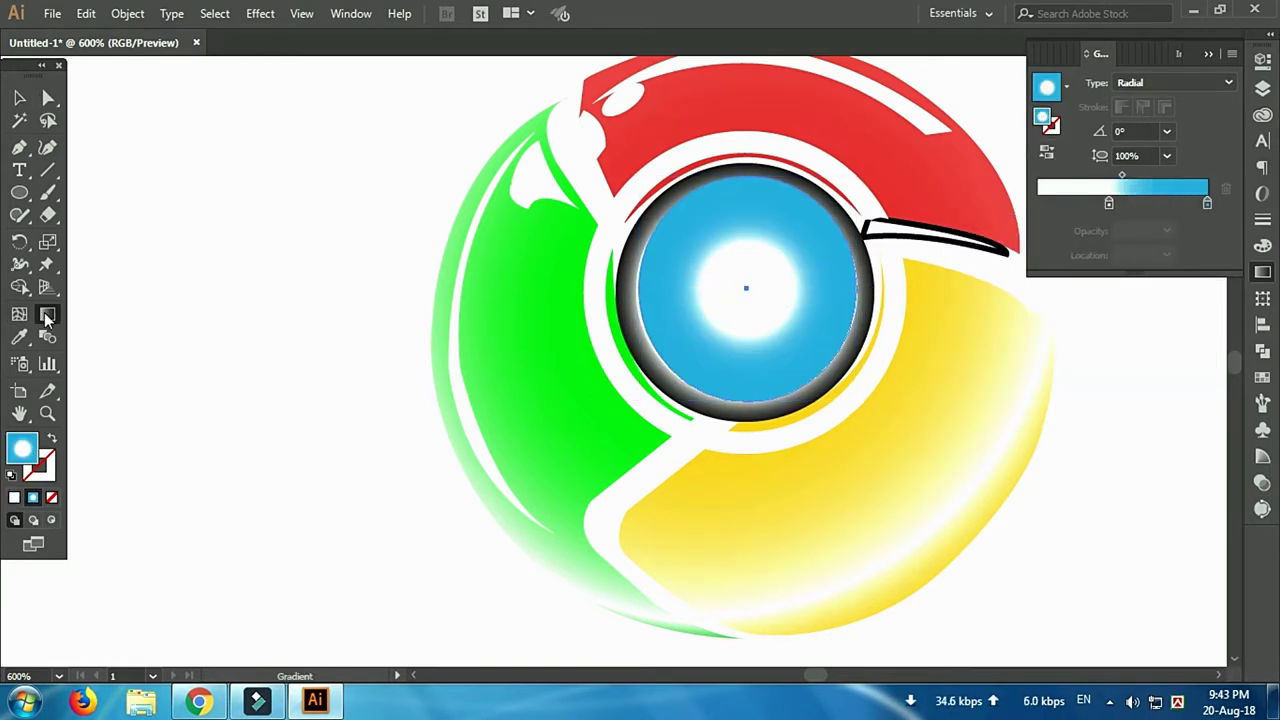
left_click_drag(676, 373, 812, 214)
mouse_move(1108, 203)
left_mouse_down()
mouse_move(1060, 203)
mouse_move(1074, 203)
left_mouse_up()
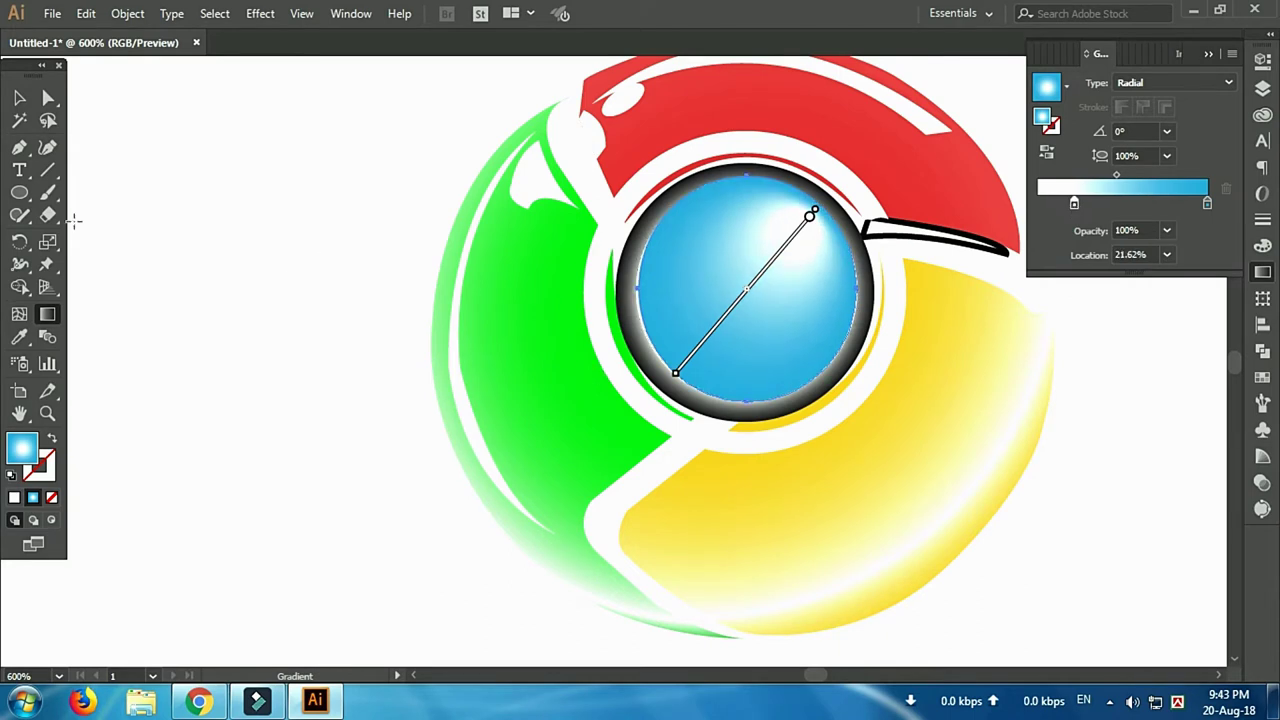
key("v")
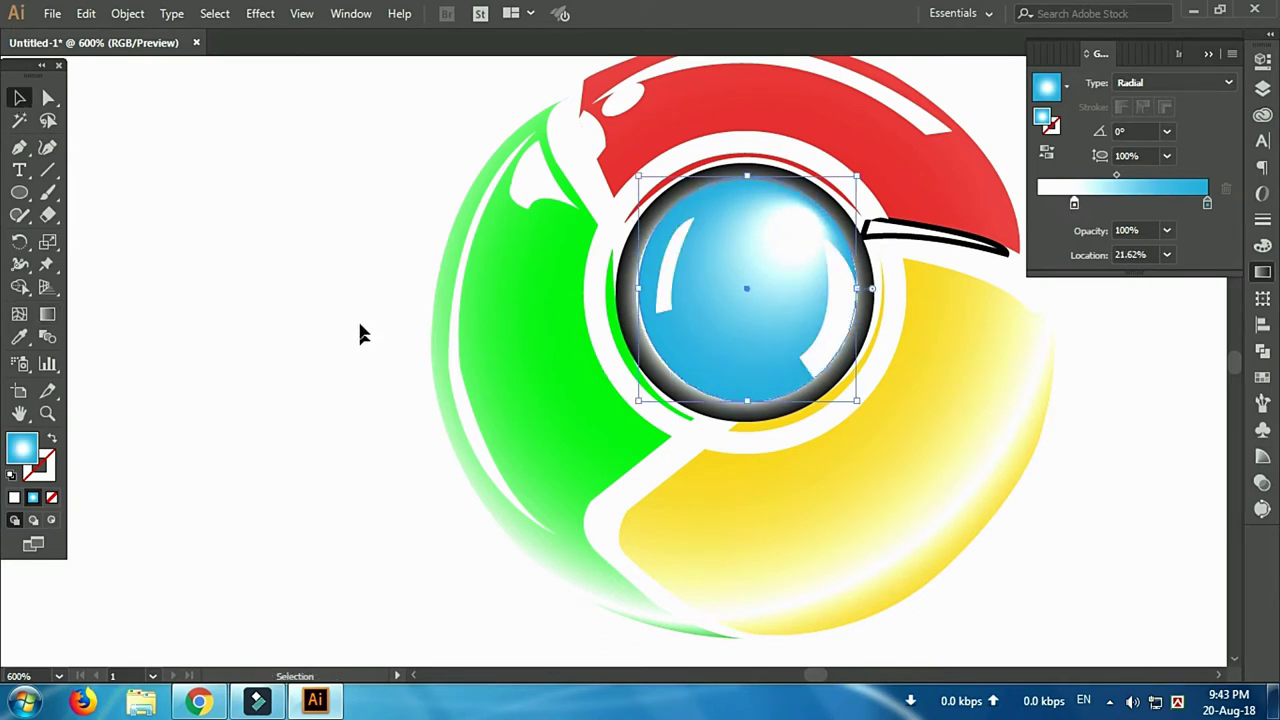
key("ctrl+shift+a")
key("ctrl+minus")
key("ctrl+minus")
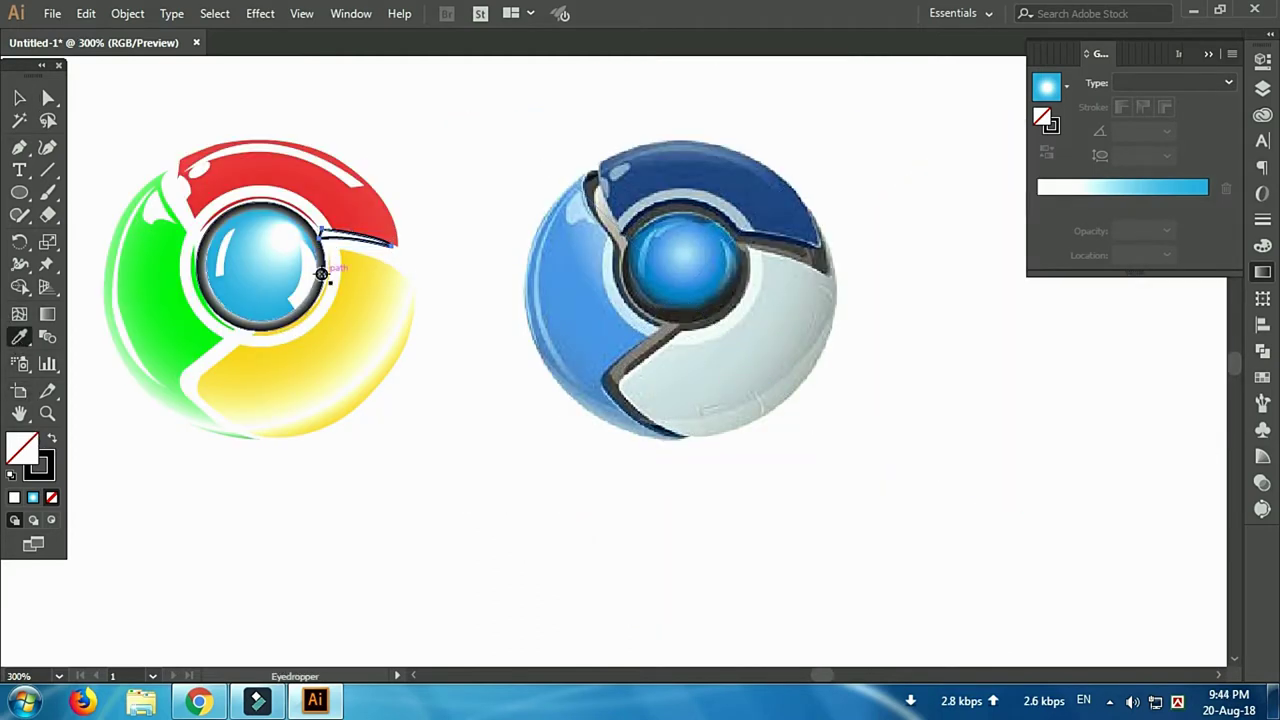
Give the small dark arc a vertical linear gradient with its extra stop removed
left_click(330, 245)
key("g")
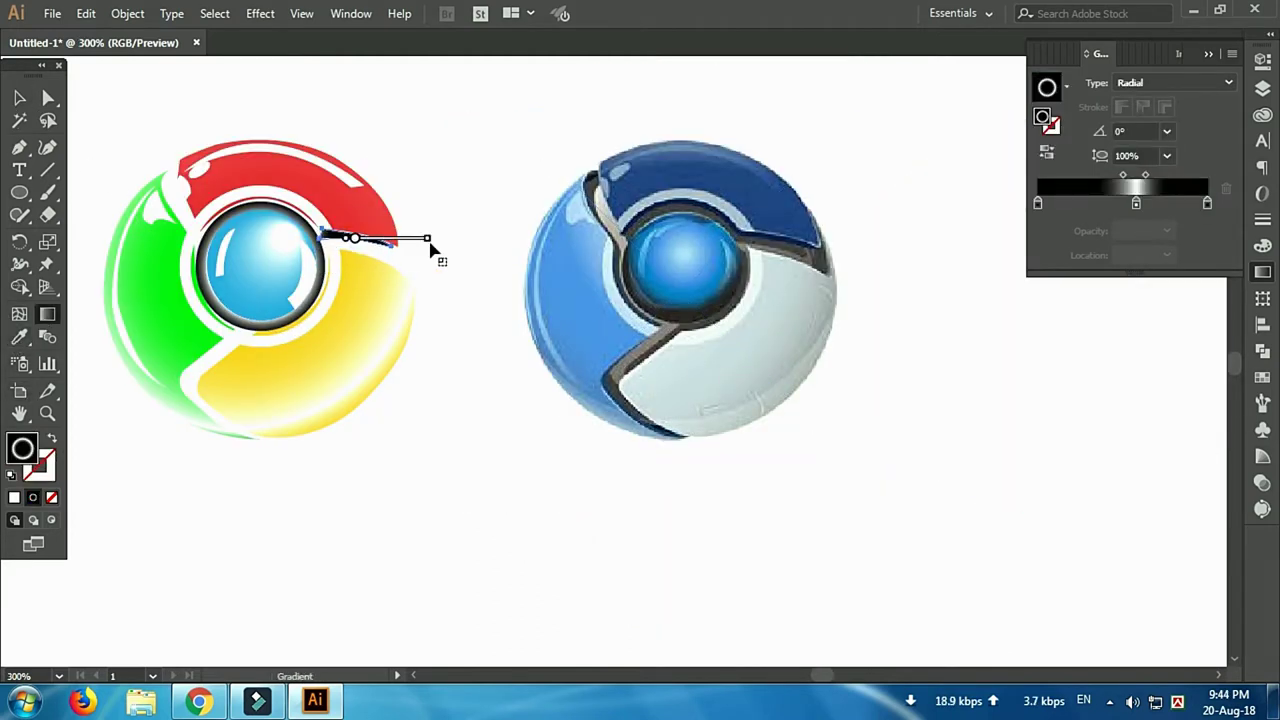
left_click(1228, 83)
left_click(1160, 101)
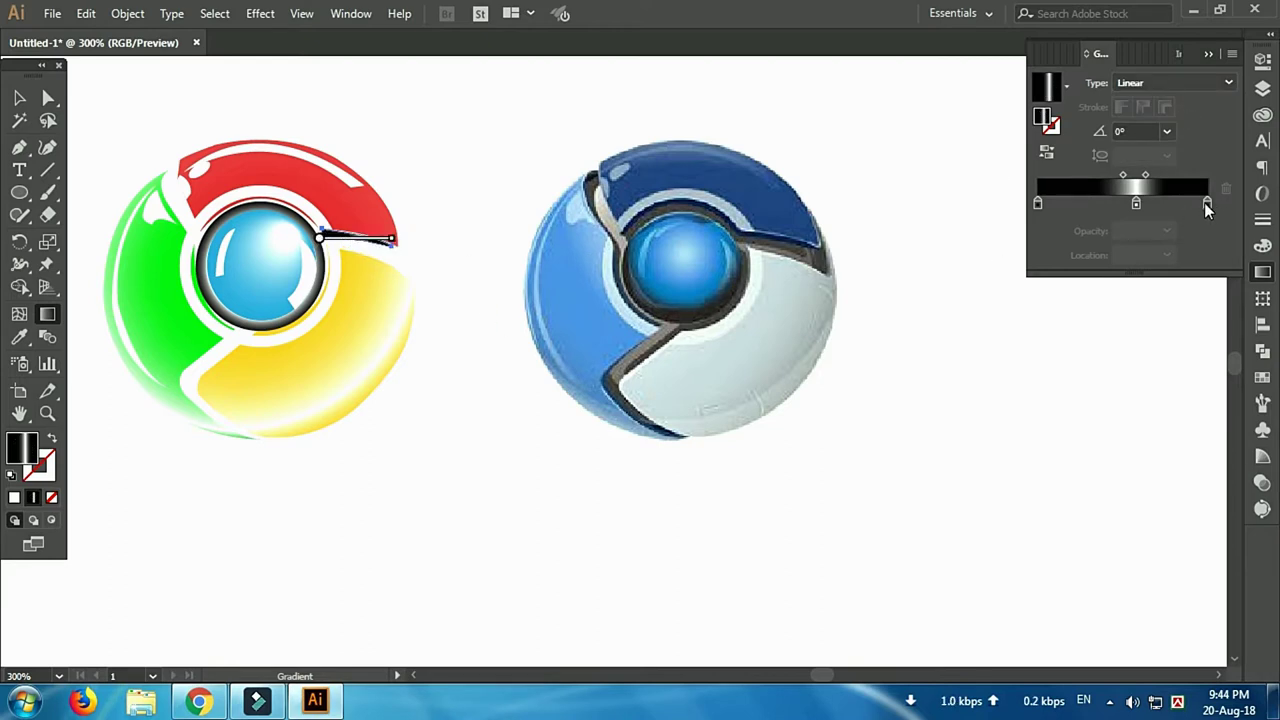
left_click_drag(1207, 203, 1210, 250)
left_click_drag(349, 210, 357, 282)
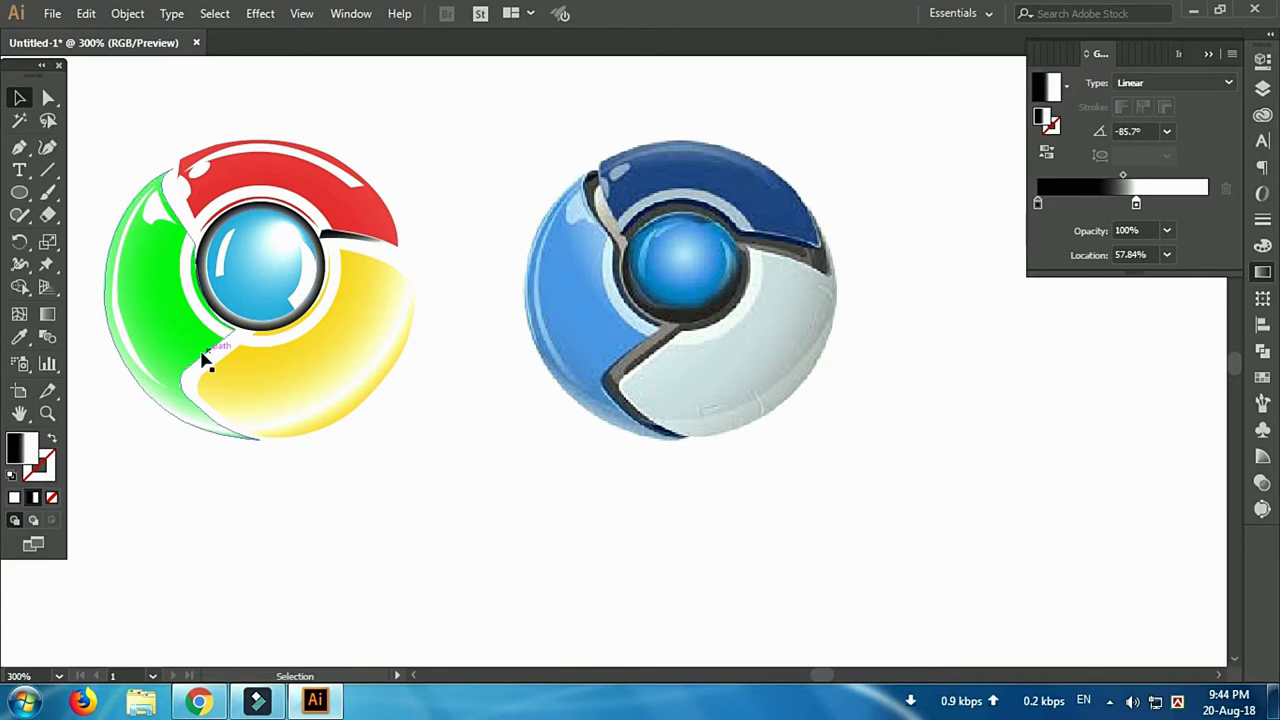
Redraw the centre circle's radial gradient diagonally from its lower left
left_click(268, 273)
left_click(47, 314)
left_click_drag(227, 307, 285, 244)
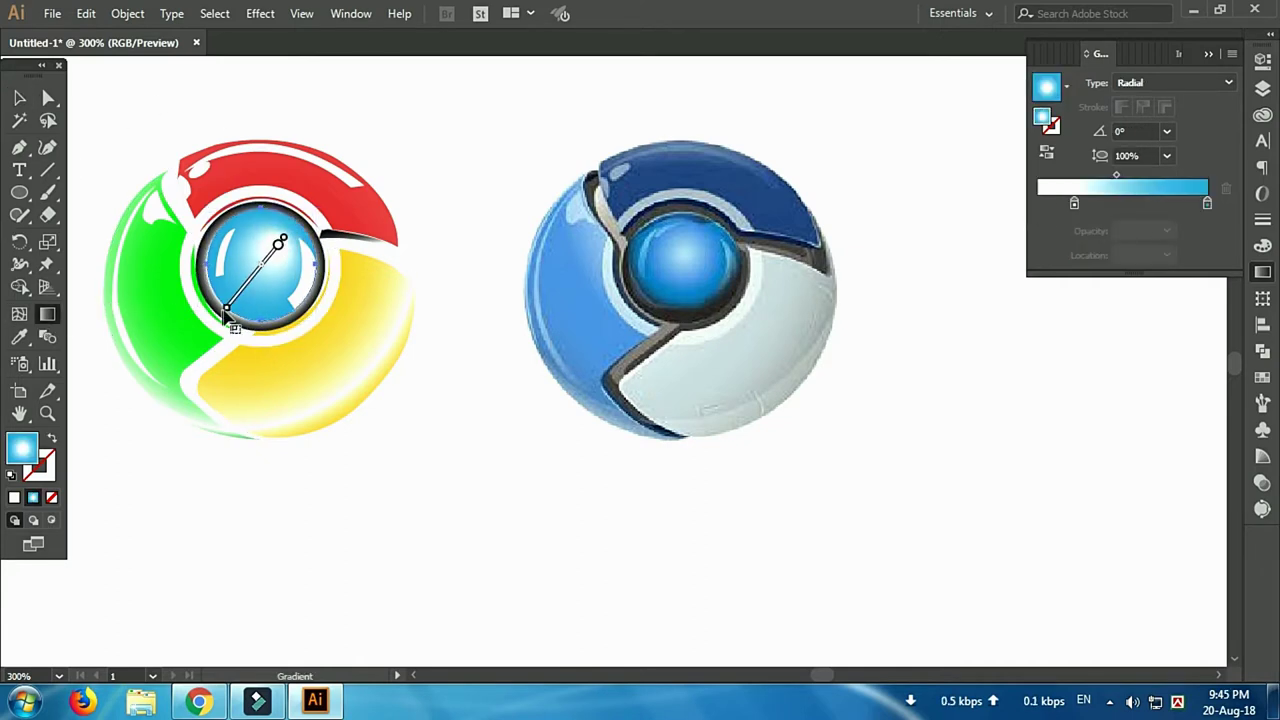
left_click_drag(185, 360, 300, 213)
left_click_drag(205, 338, 288, 238)
Try 30% and 300% aspect ratios on the centre gradient, then fade its left stop to 60%
left_click(1166, 155)
left_click(1074, 203)
left_click(1166, 155)
left_click(1193, 217)
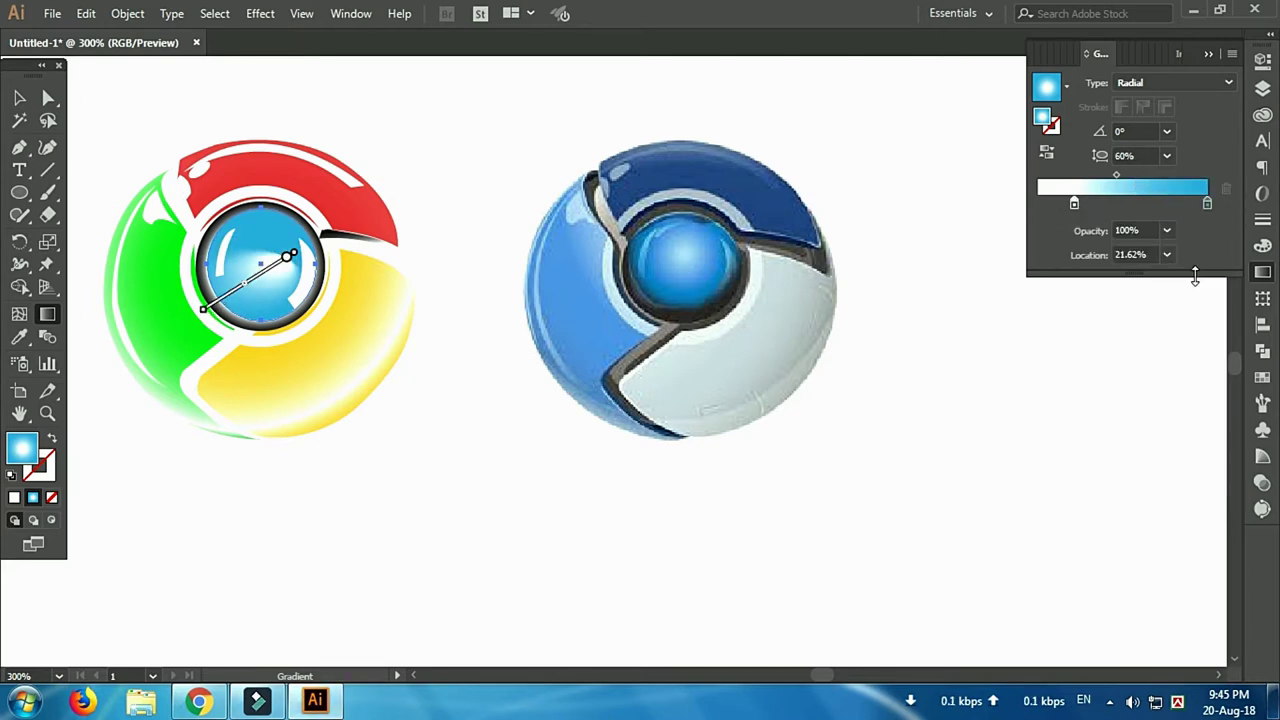
left_click(1166, 155)
left_click(1201, 415)
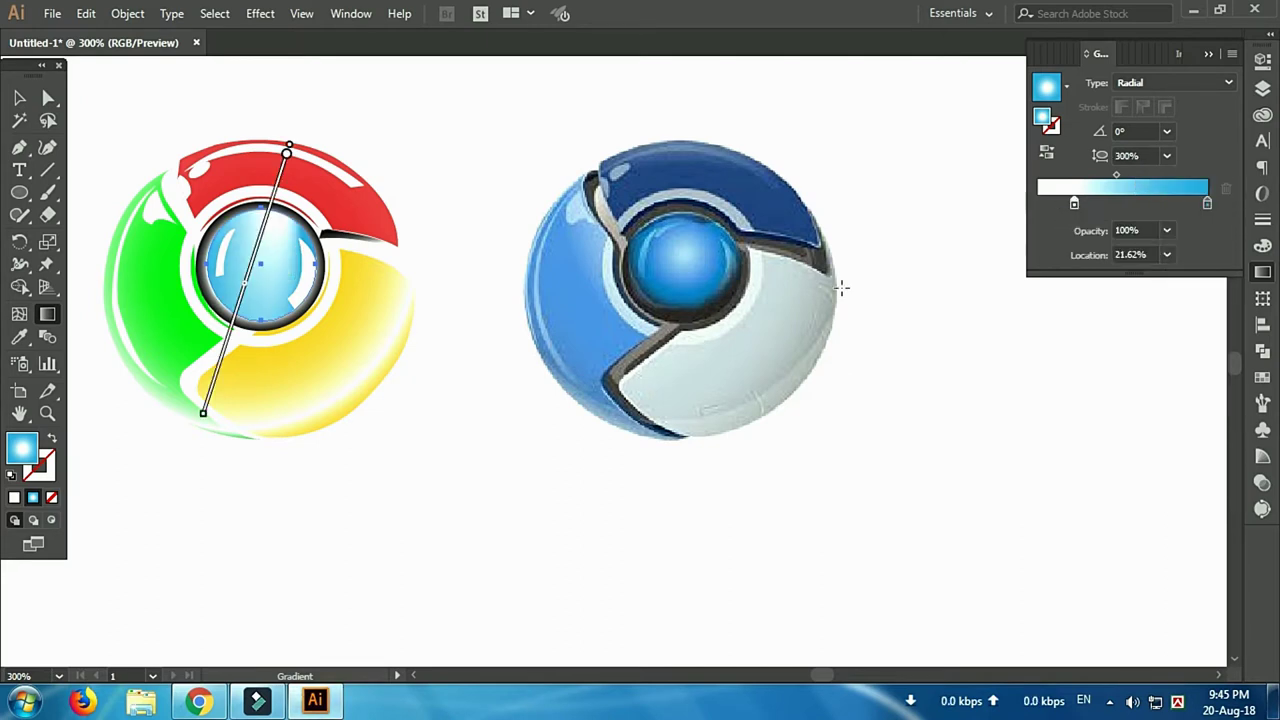
left_click_drag(255, 265, 277, 252)
left_click(1166, 155)
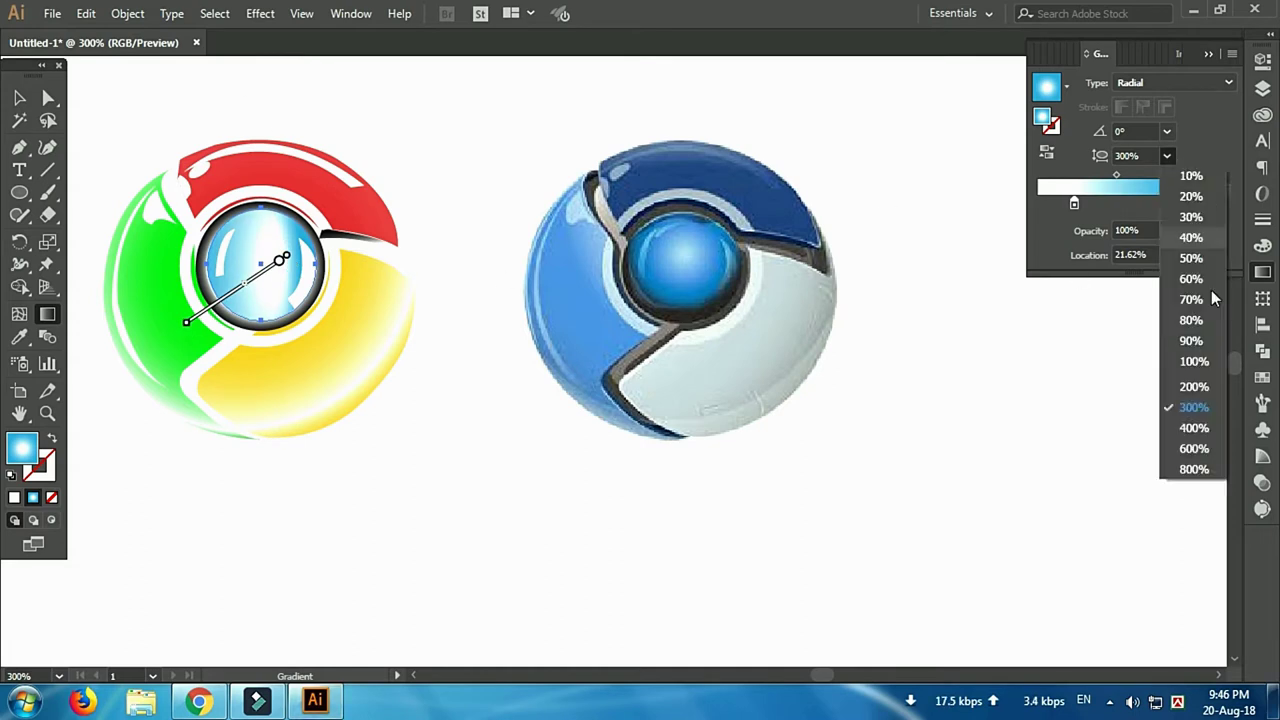
left_click(1170, 305)
left_click(1166, 230)
left_click(1190, 373)
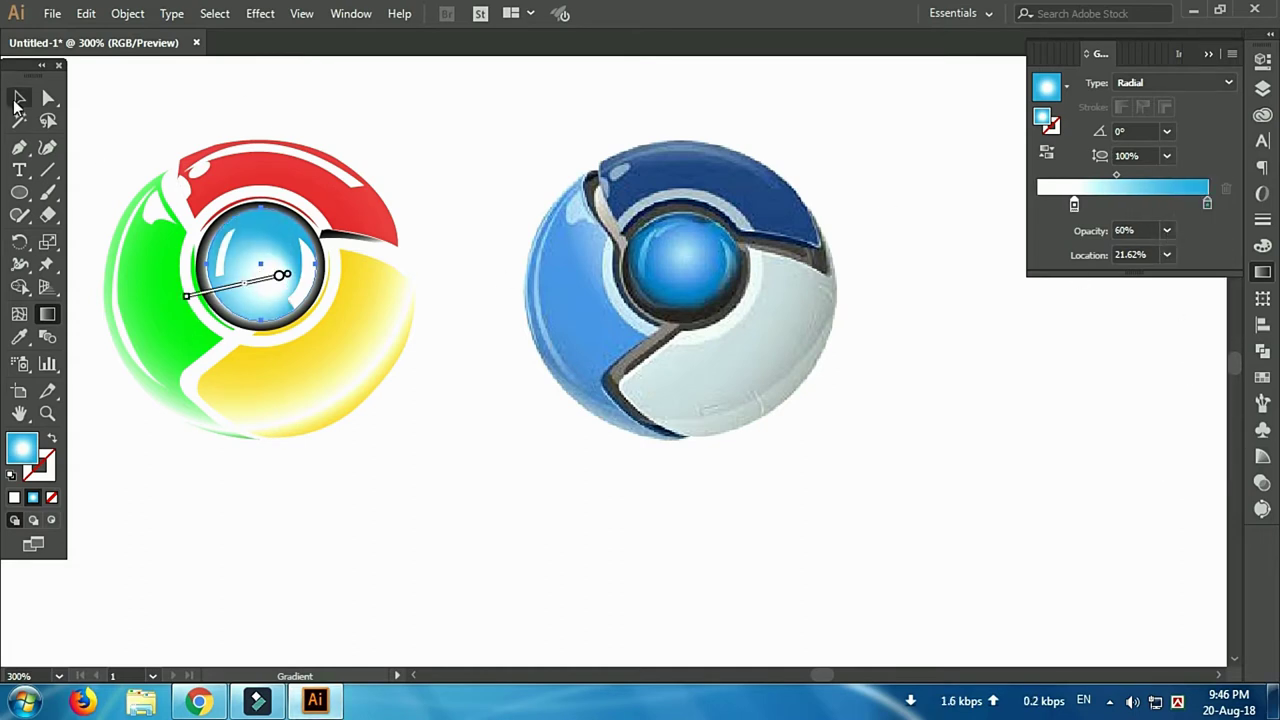
left_click(18, 100)
Trace a closed pen shape around the logo's outer rim
left_click(19, 146)
scroll(157, 449, "left", 3)
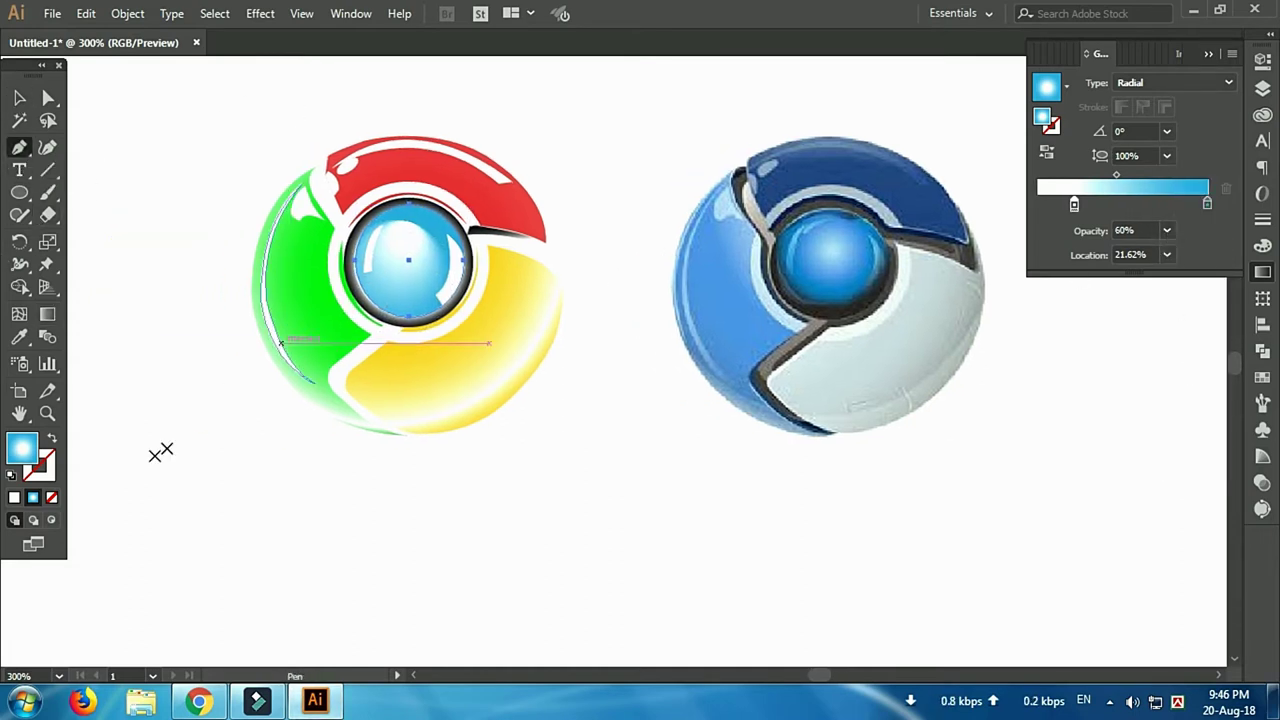
left_click(326, 157)
left_click_drag(278, 195, 265, 220)
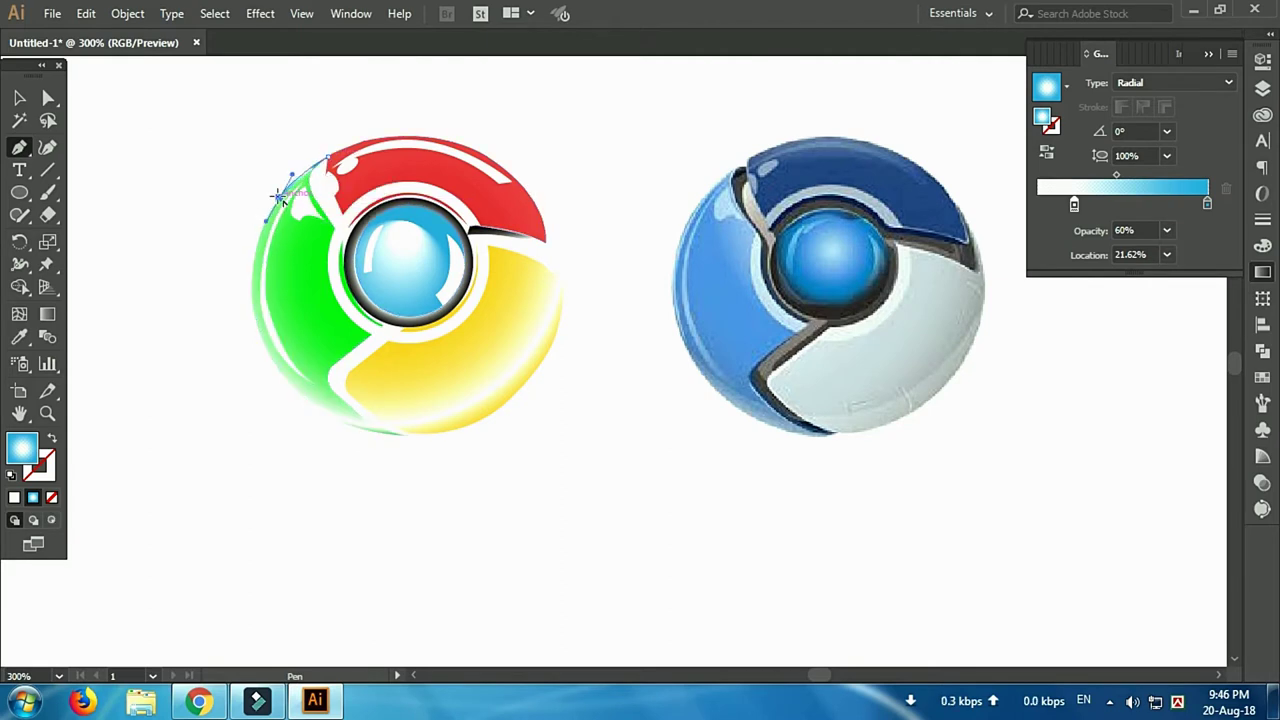
left_click_drag(260, 334, 288, 408)
left_click_drag(407, 435, 445, 447)
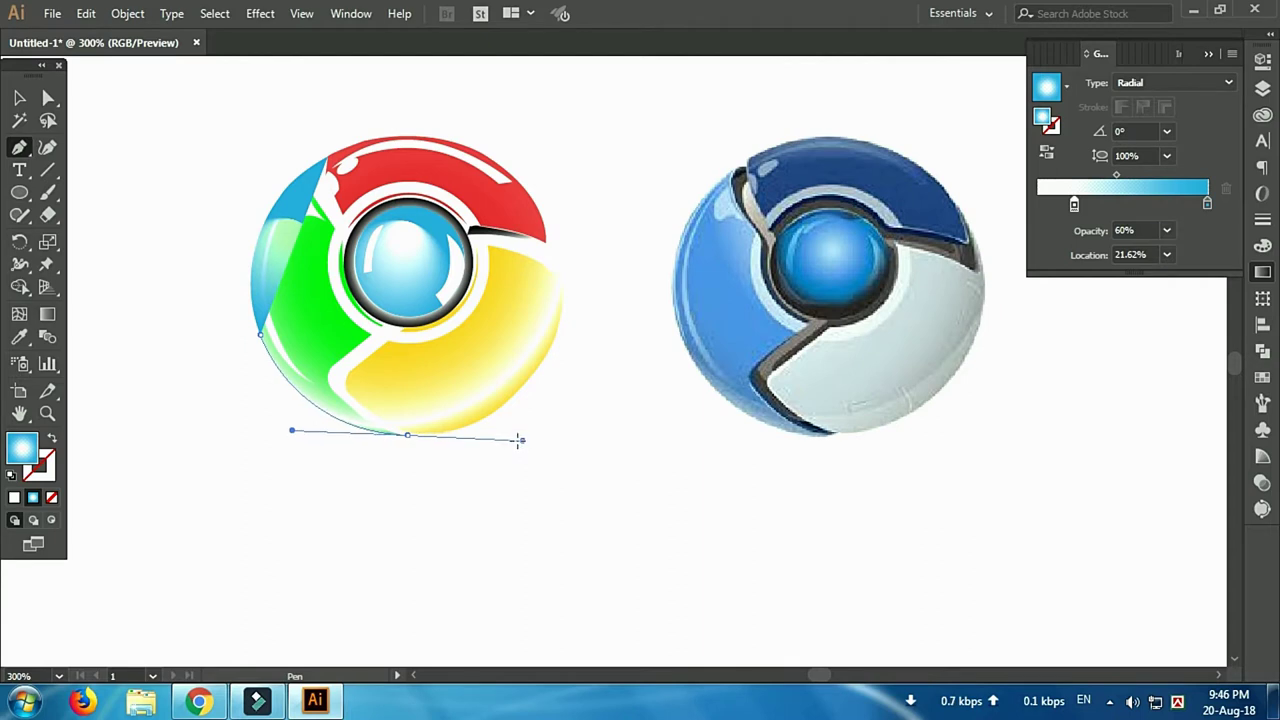
mouse_move(562, 270)
left_mouse_down()
mouse_move(564, 107)
mouse_move(562, 278)
left_mouse_up()
left_click_drag(538, 220, 557, 257)
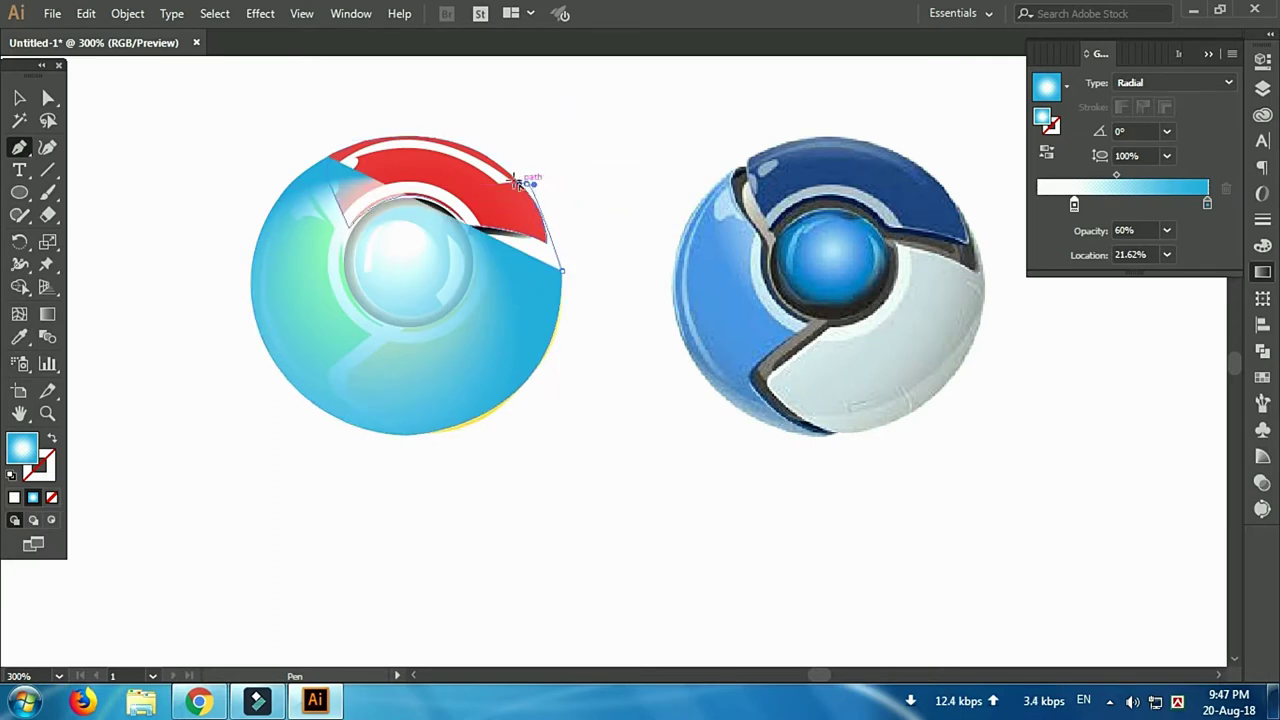
left_click(527, 183)
mouse_move(410, 135)
left_mouse_down()
mouse_move(340, 143)
mouse_move(222, 220)
left_mouse_up()
Send the new shape behind the logo and enlarge it to about 111 × 108 pt
left_click(19, 97)
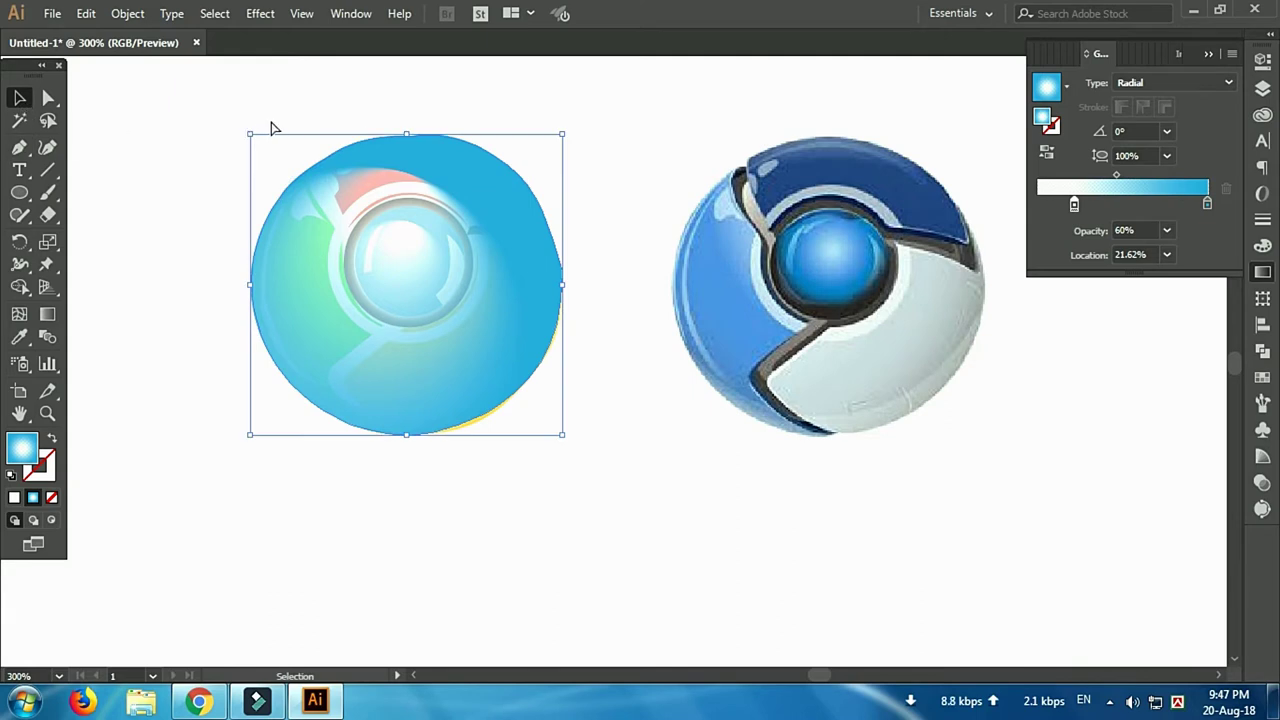
key("ctrl+shift+bracketleft")
left_click_drag(562, 127, 555, 140)
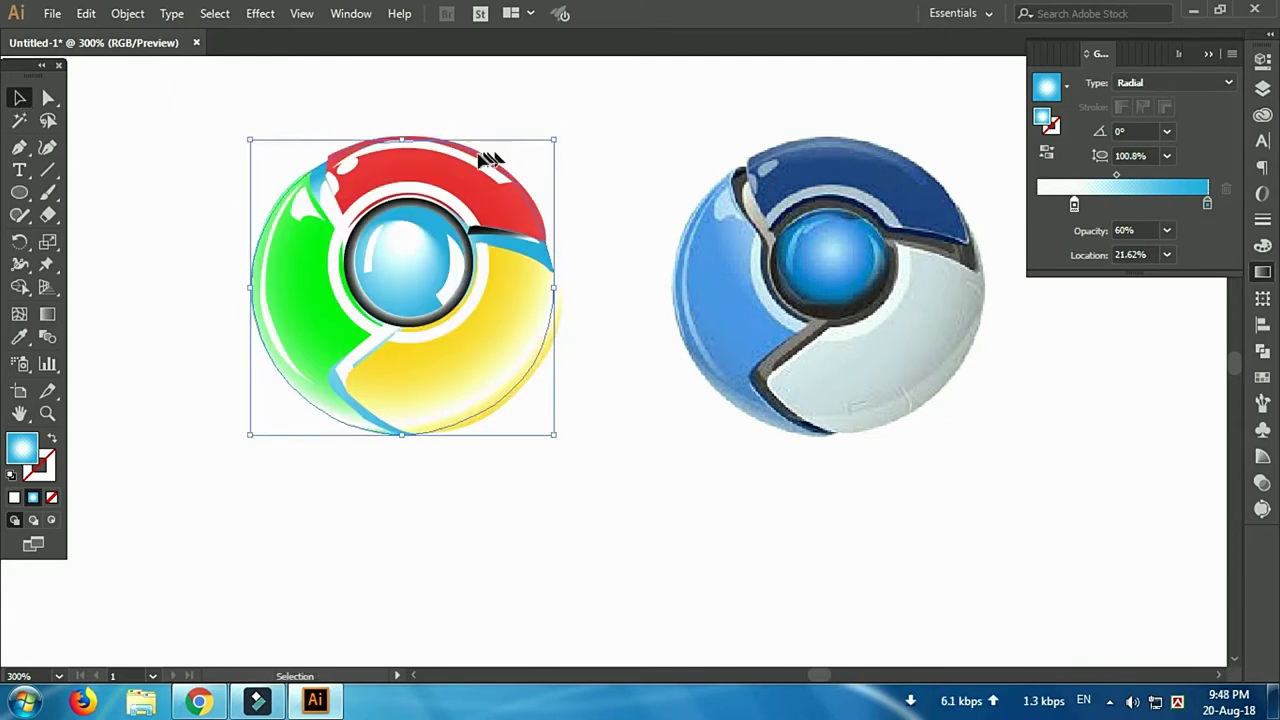
left_click_drag(399, 140, 399, 135)
left_click_drag(555, 434, 563, 440)
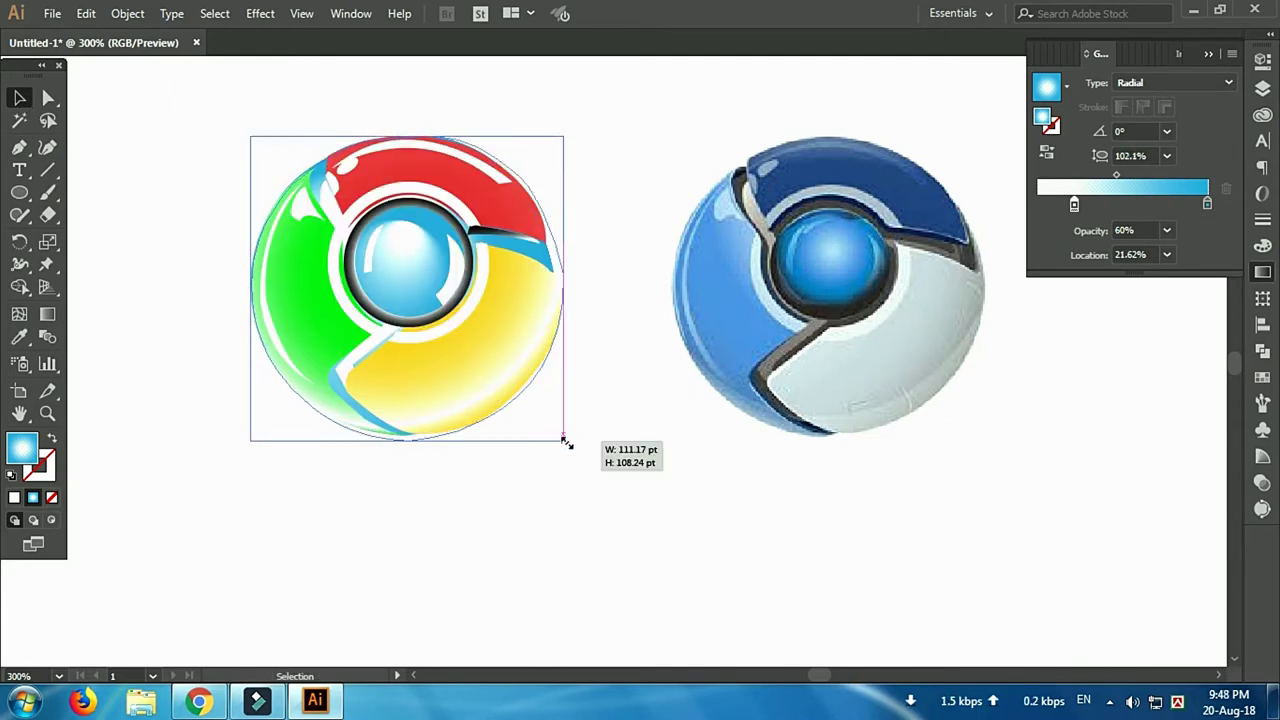
Zoom in on the logo and reshape the red segment's top-right curve
key("ctrl+plus")
key("ctrl+plus")
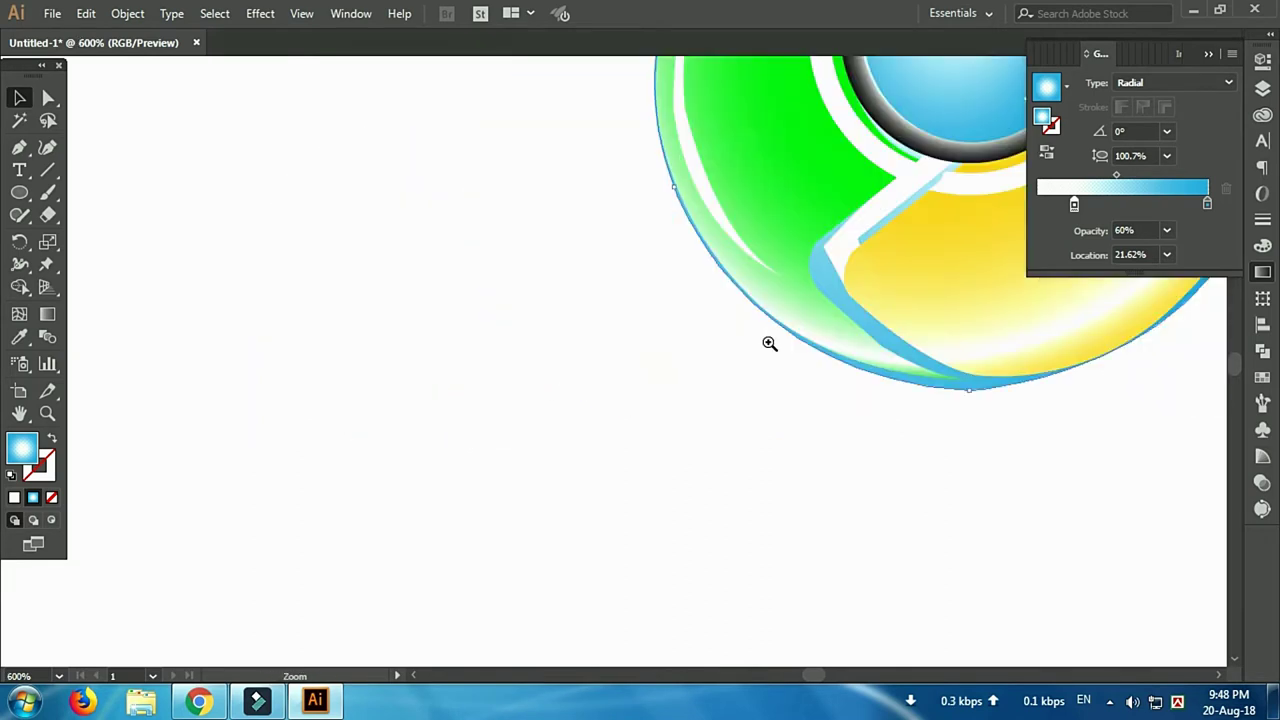
left_click_drag(820, 366, 417, 409)
key("a")
left_click(543, 425)
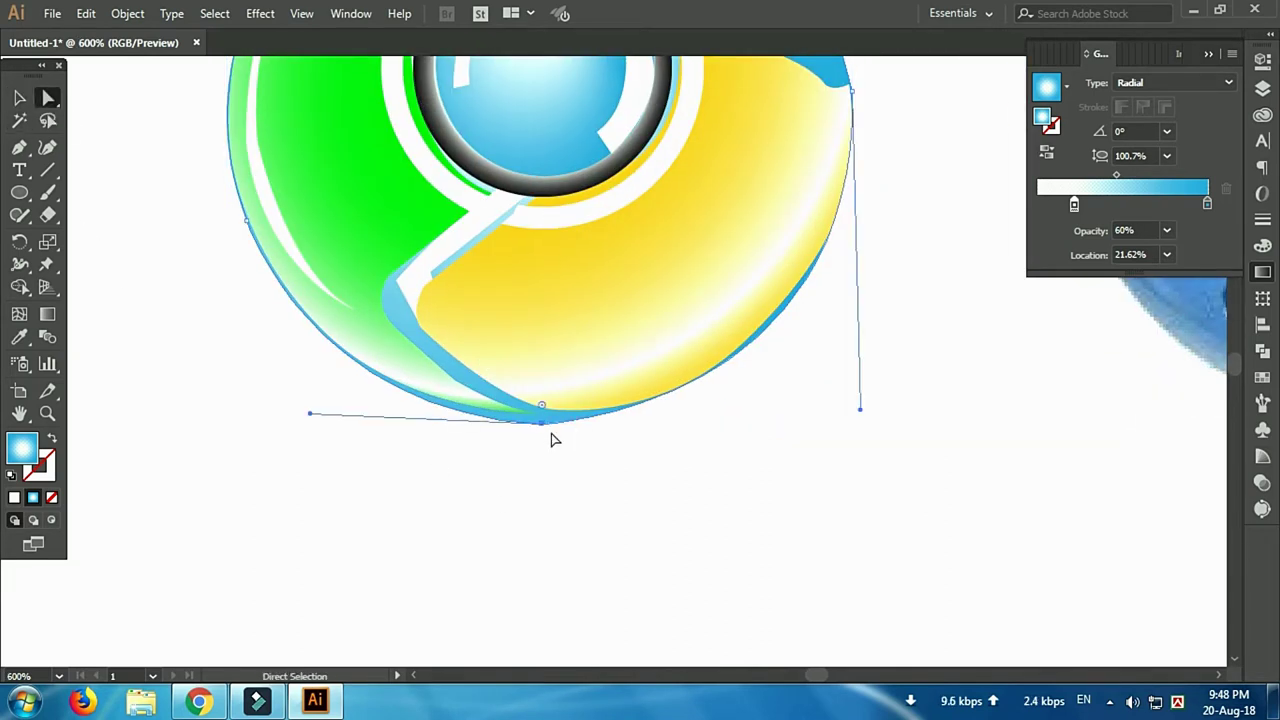
scroll(551, 434, "up", 2)
left_click(543, 525)
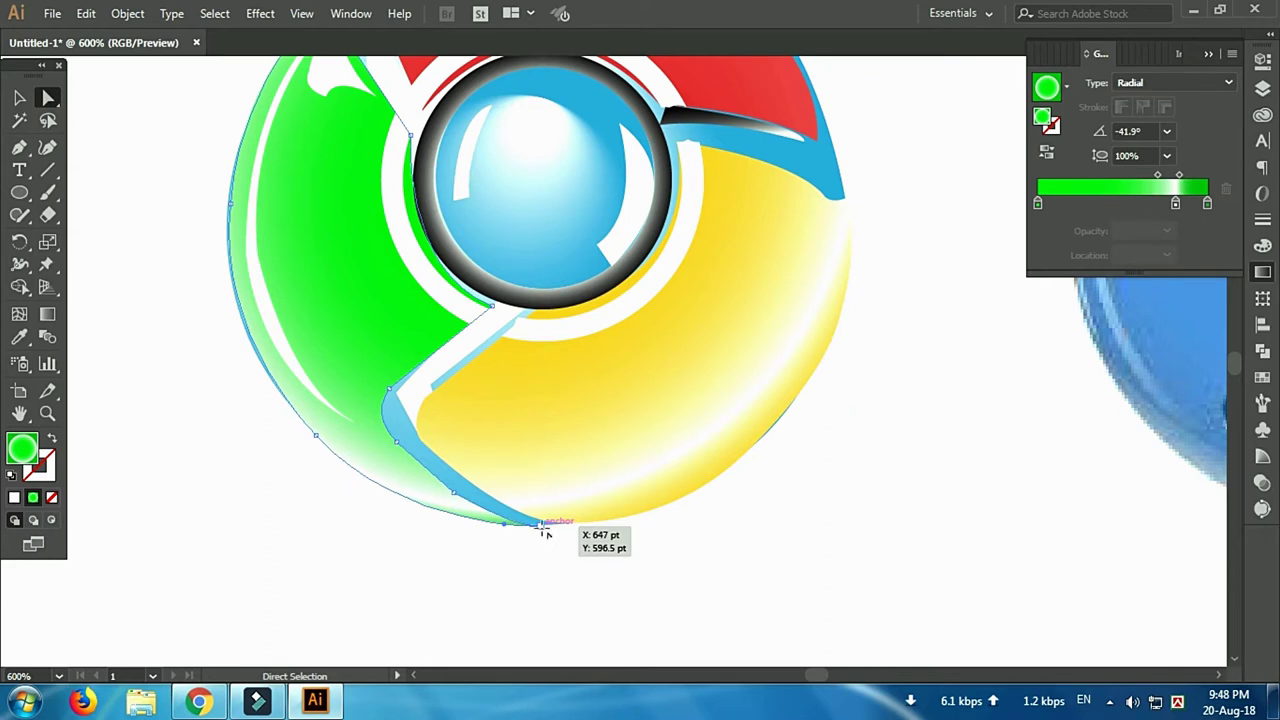
scroll(720, 520, "up", 3)
left_click(817, 305)
left_click(766, 172)
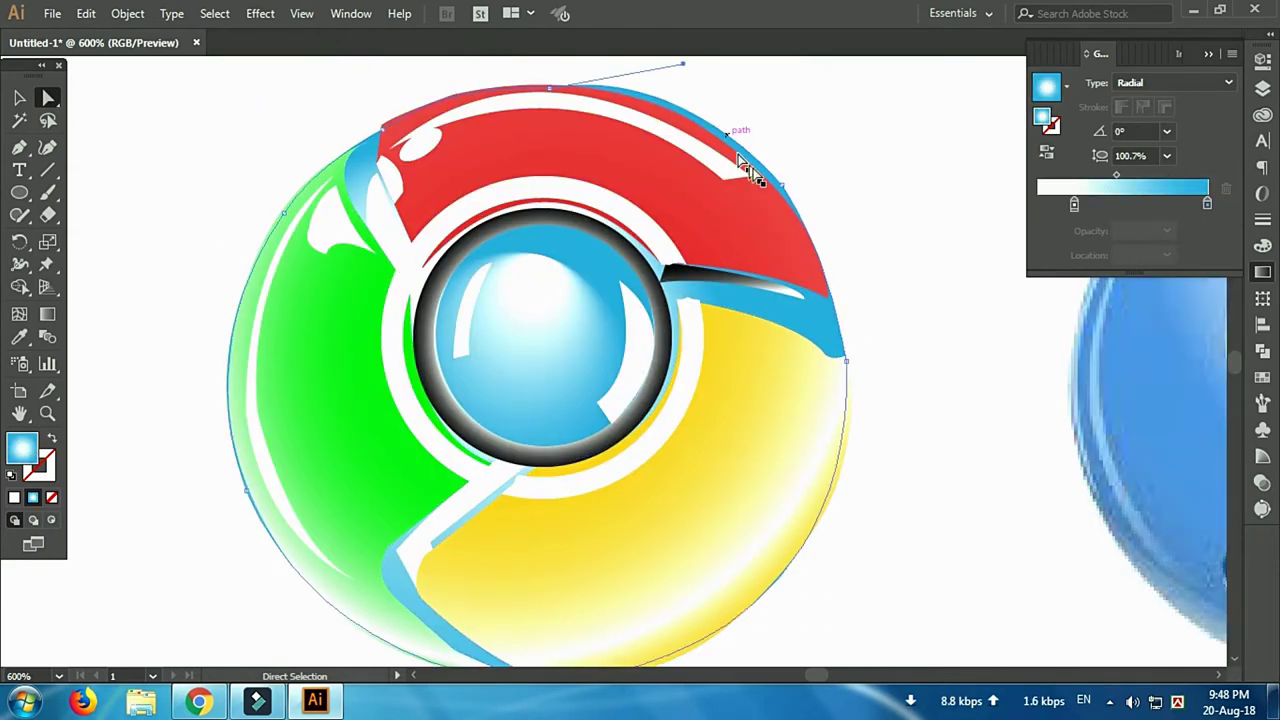
left_click(818, 290)
left_click_drag(830, 207, 804, 180)
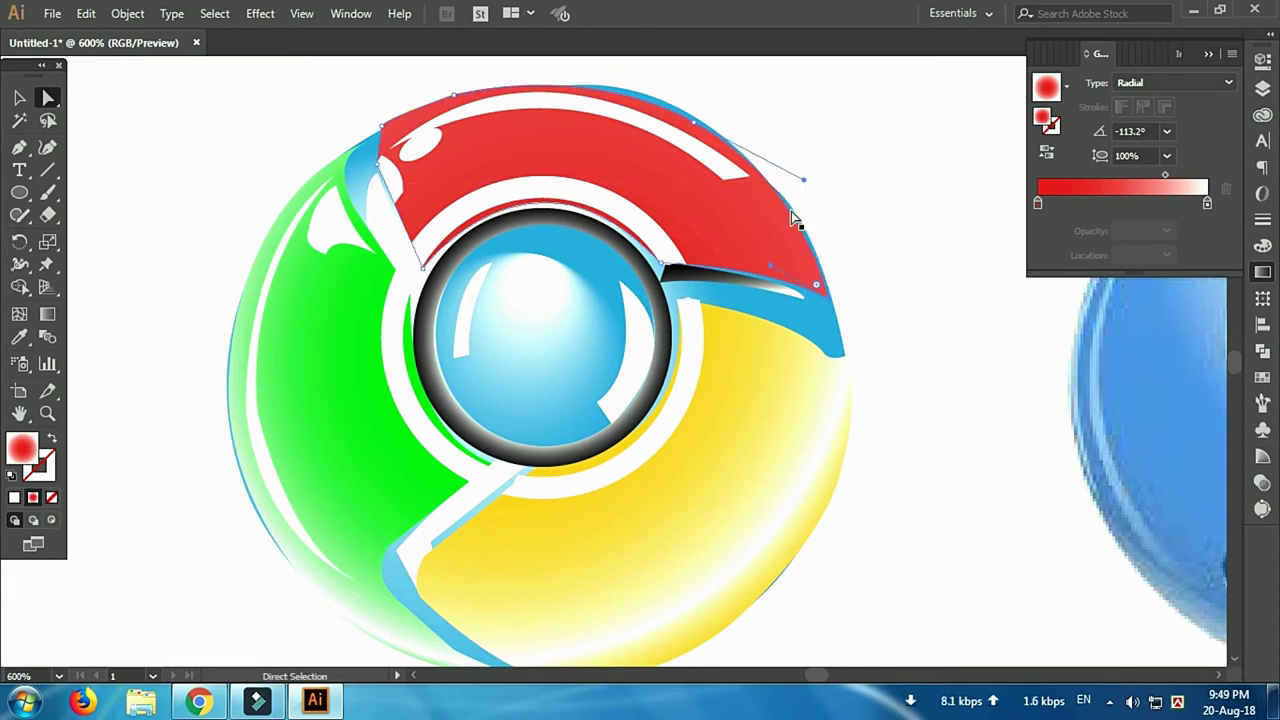
Reshape the blue backing shape's anchors so it hugs the logo's outer edge
left_click(850, 376)
mouse_move(783, 172)
left_mouse_down()
mouse_move(830, 228)
mouse_move(817, 228)
left_mouse_up()
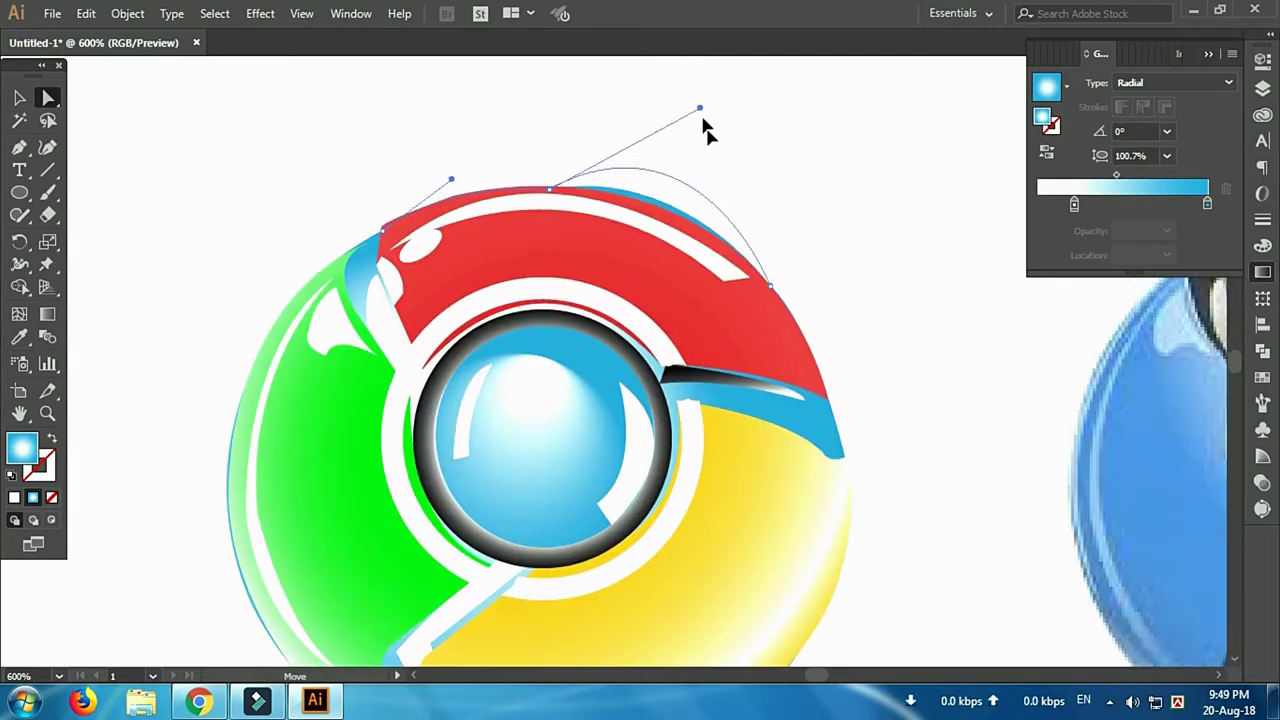
left_click_drag(683, 63, 733, 208)
left_click(384, 232)
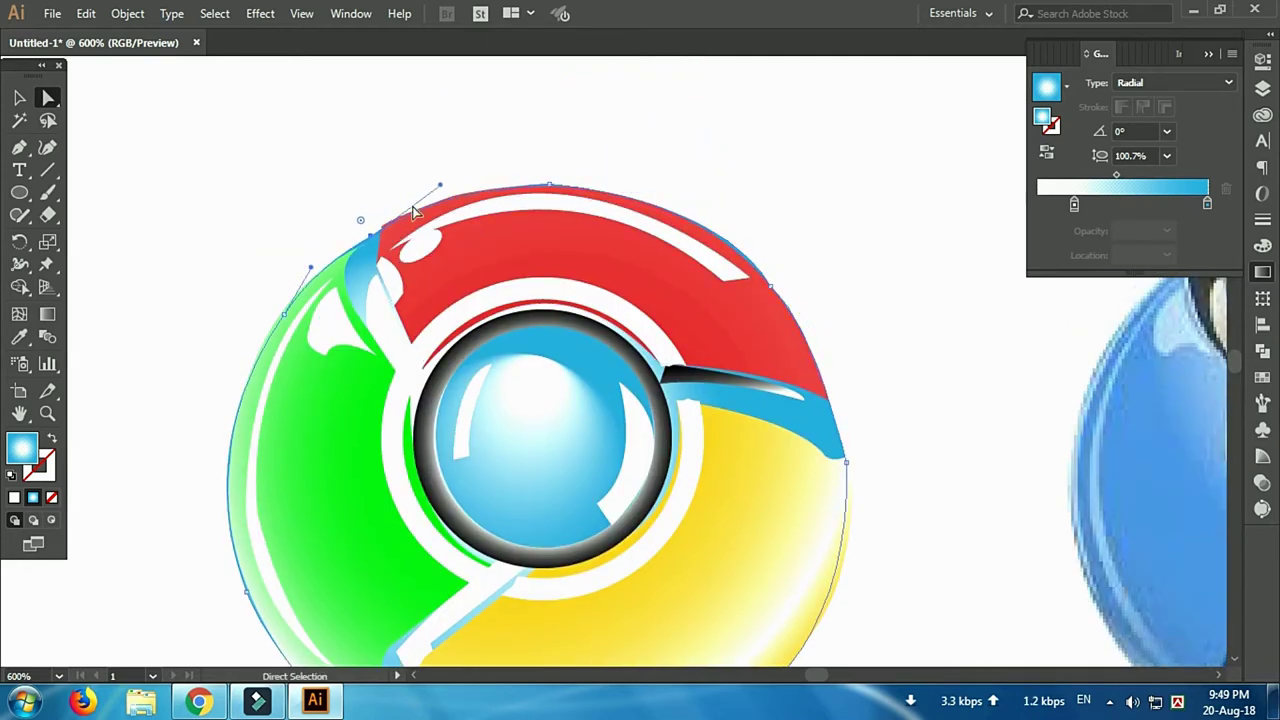
scroll(752, 429, "down", 3)
left_click(848, 302)
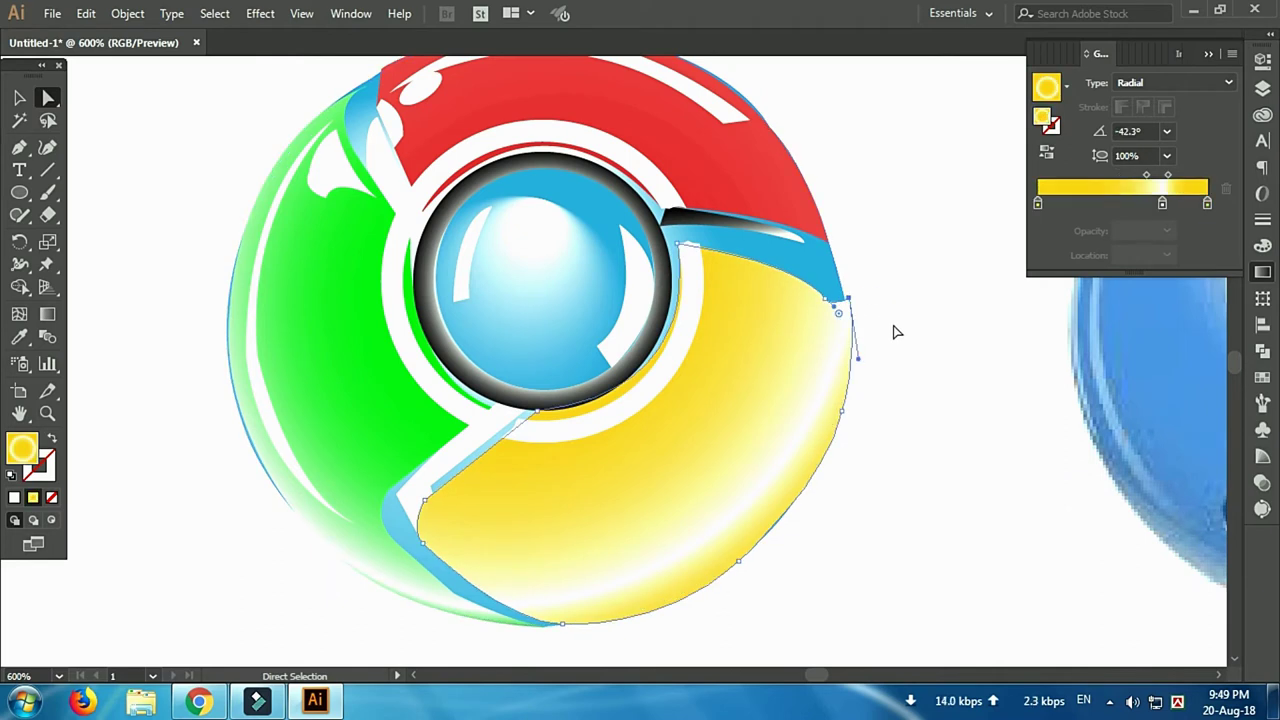
left_click_drag(791, 520, 828, 638)
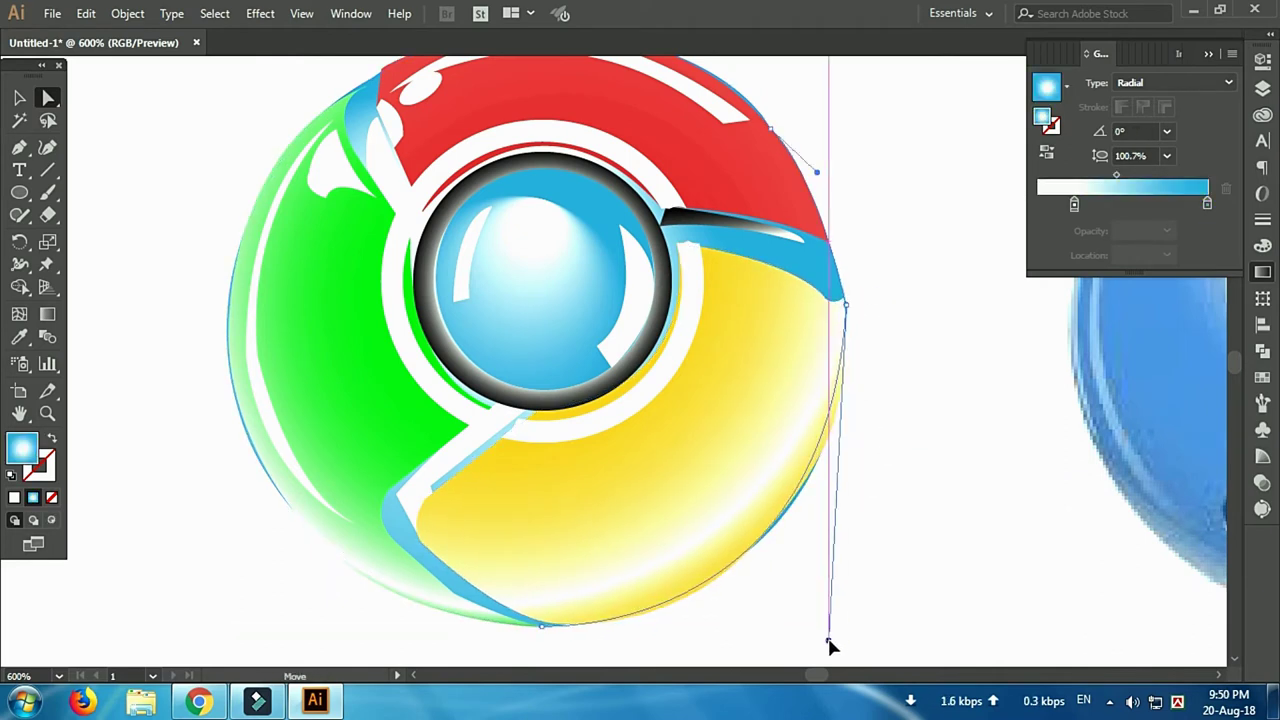
left_click(19, 97)
double_click(1207, 204)
Make the backing gradient dark grey and add a new left stop at 8.92%
left_click(1043, 320)
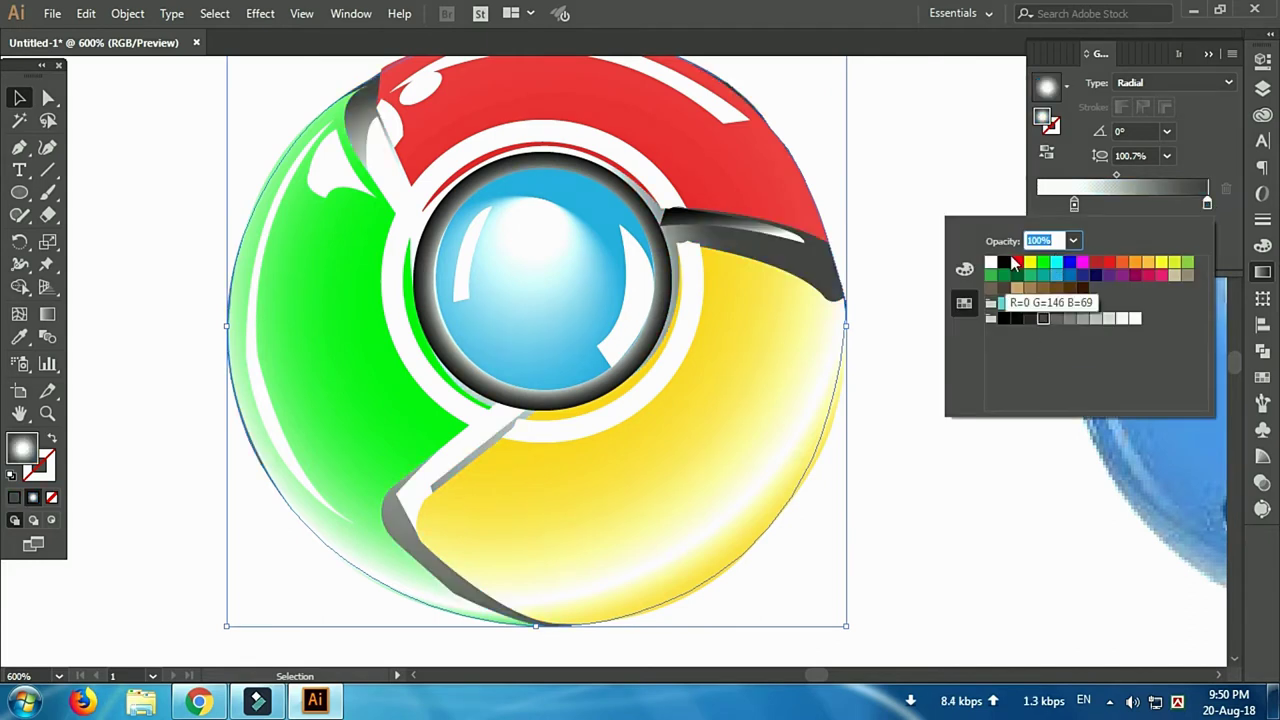
left_click(772, 305)
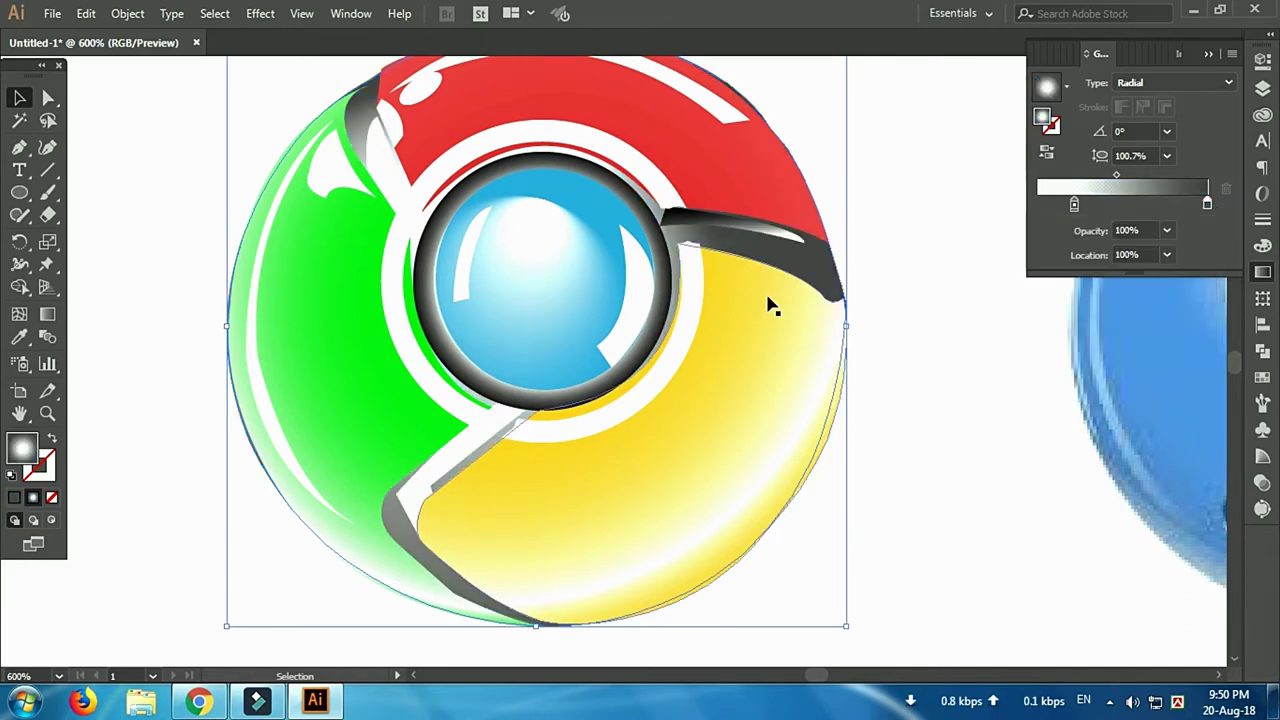
double_click(1075, 206)
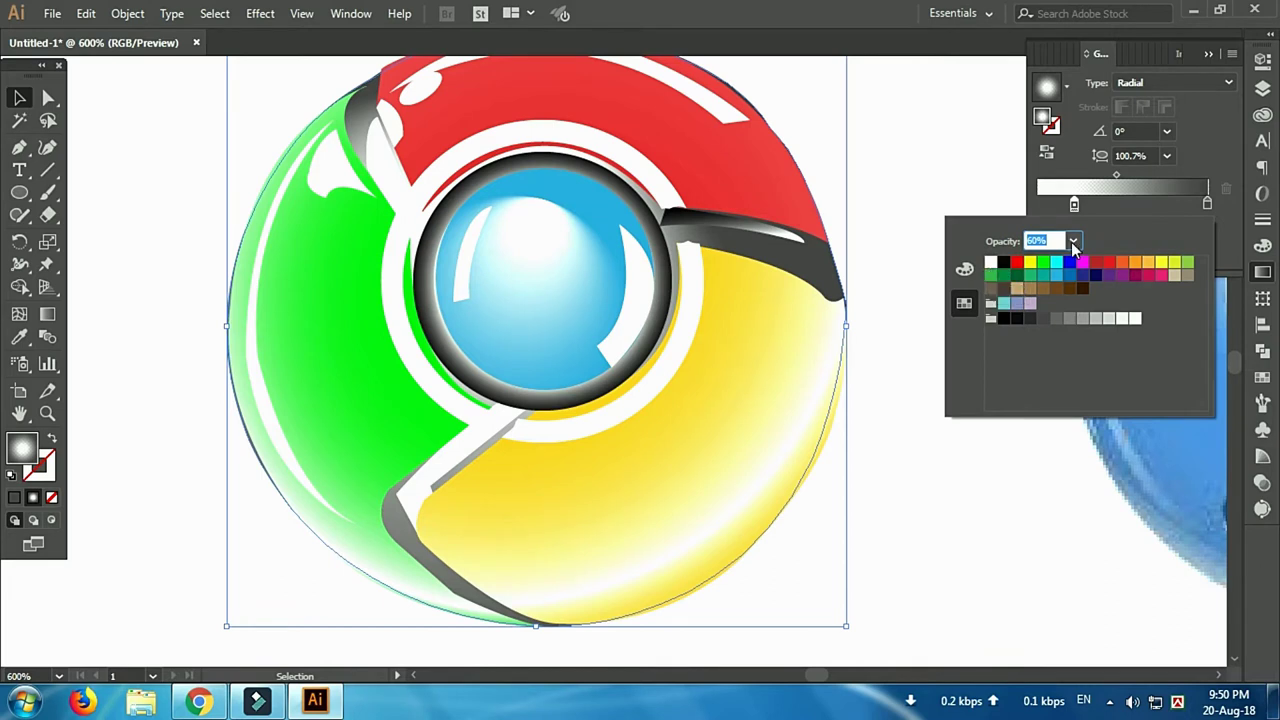
left_click(1077, 457)
left_click(1045, 204)
left_click_drag(1047, 204, 1053, 204)
left_click_drag(706, 334, 770, 340)
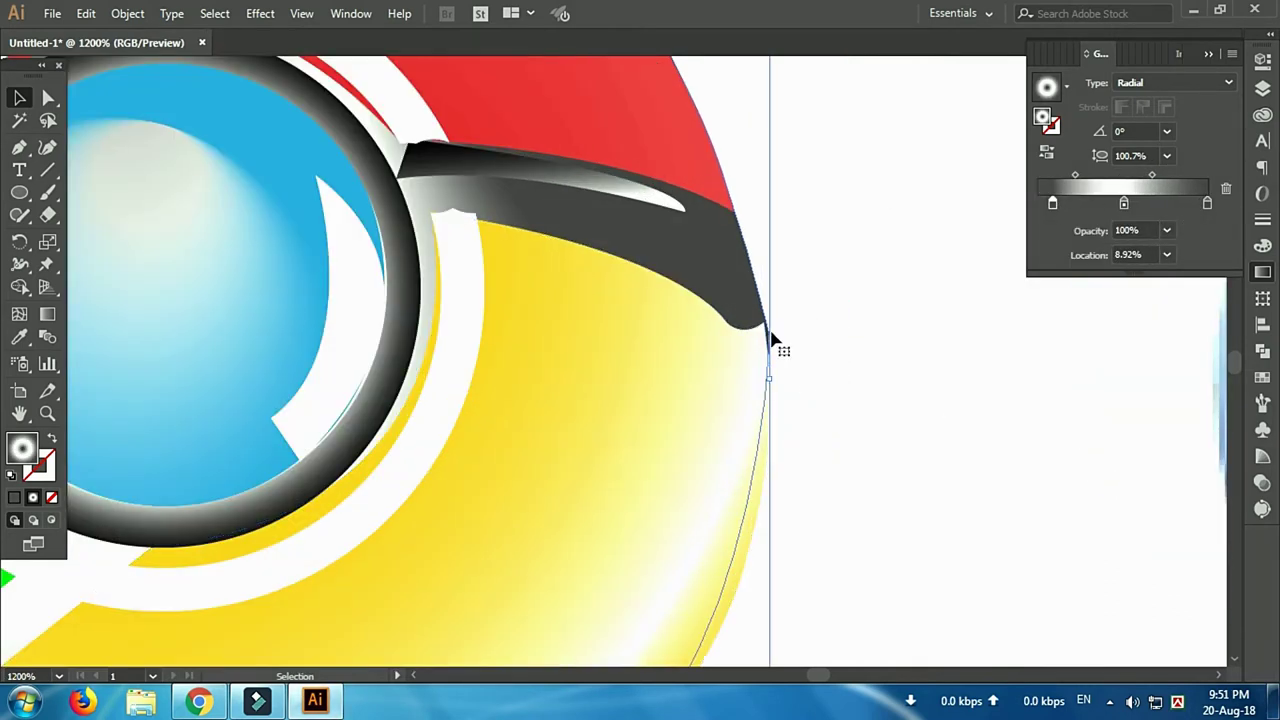
scroll(770, 340, "down", 5)
left_click(529, 446)
Set the centre highlight to 71% opacity and eyedropper that look onto the other highlights
left_click(605, 410)
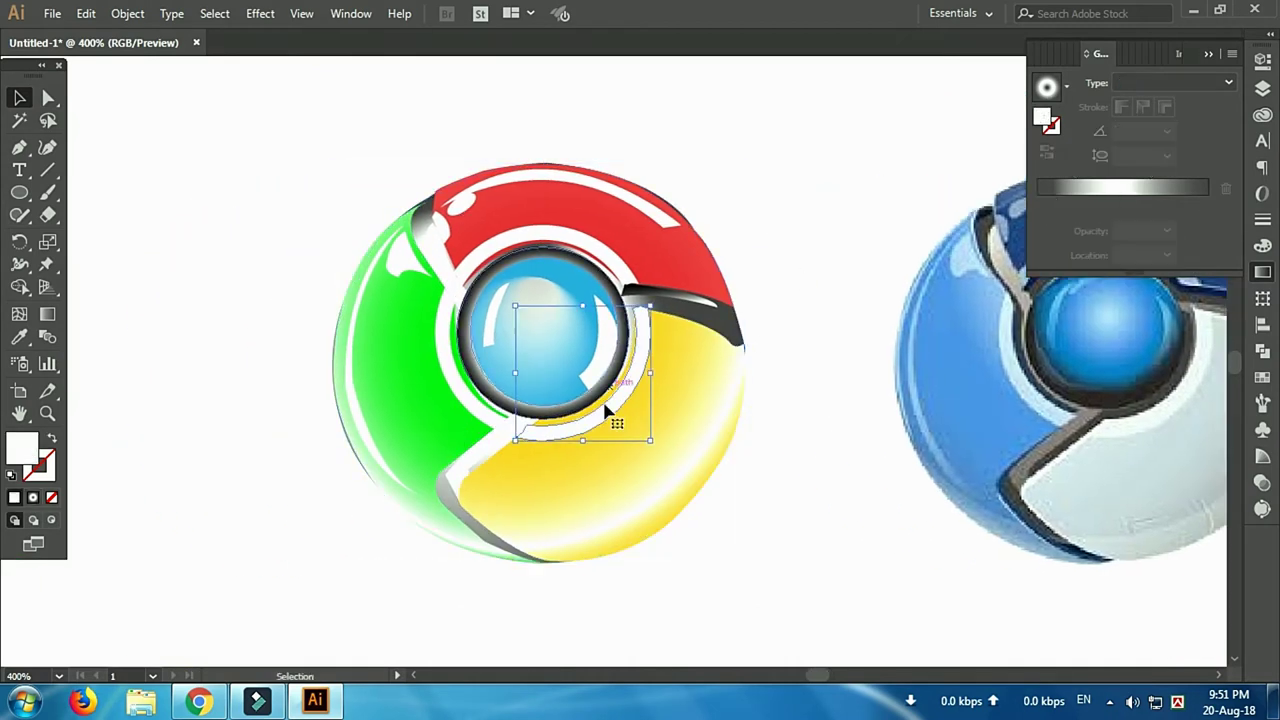
left_click(1262, 483)
left_click(1217, 84)
left_click_drag(1218, 107, 1192, 109)
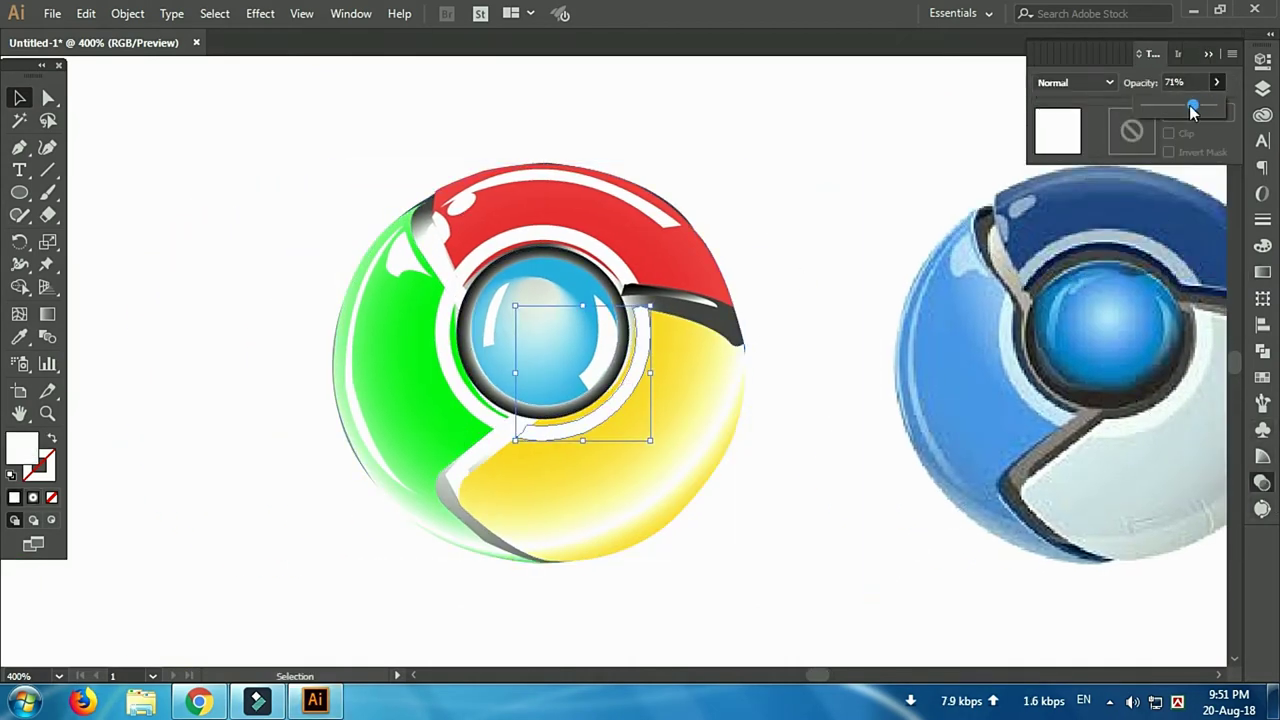
left_click(458, 201)
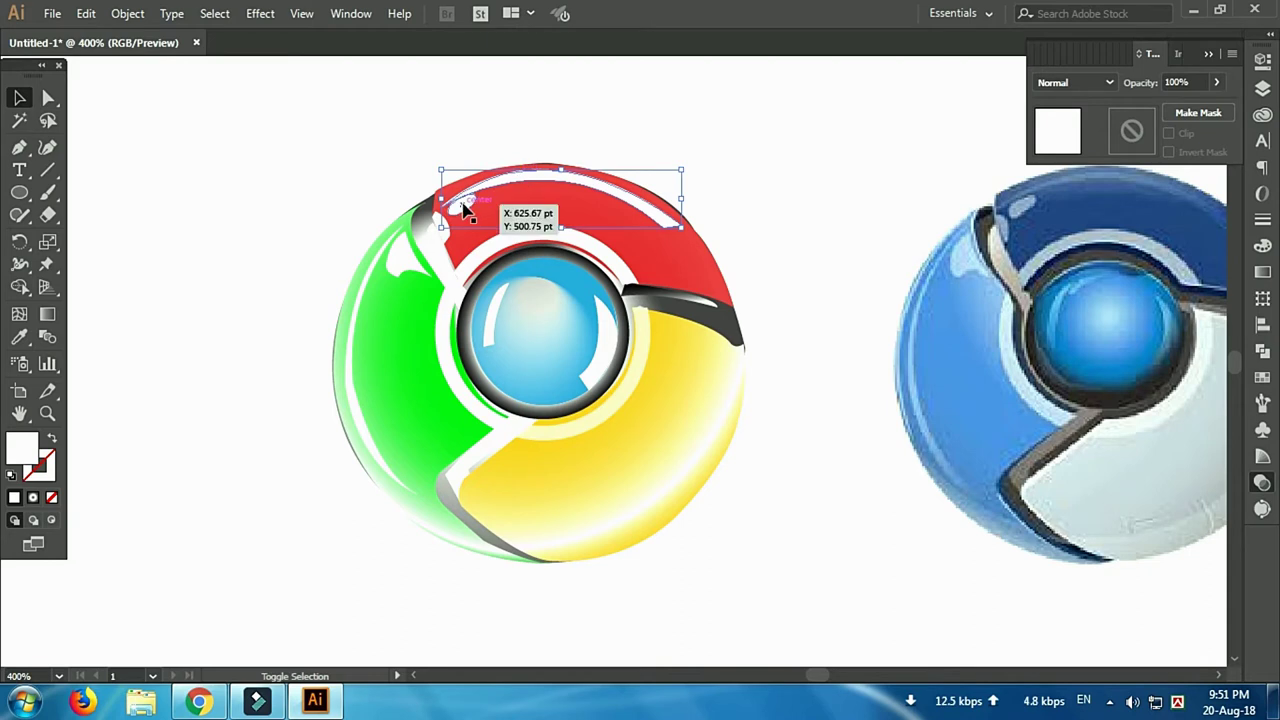
left_click(395, 278, "shift")
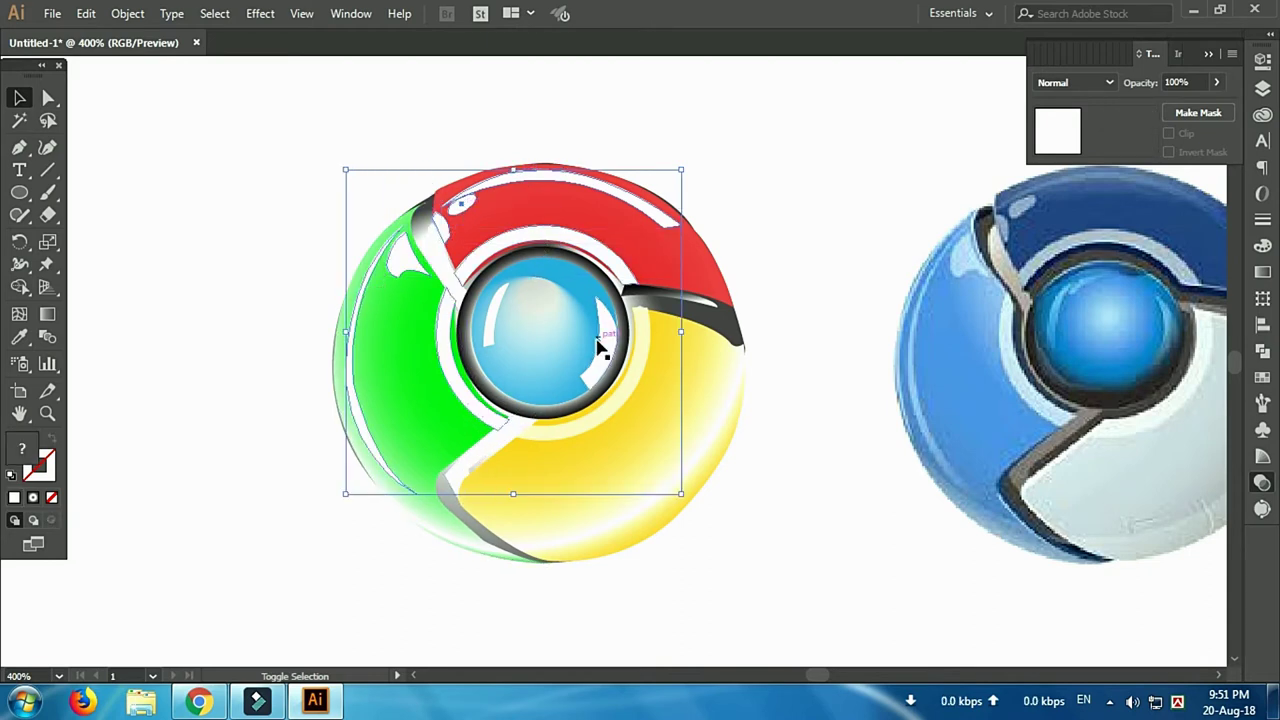
left_click(495, 340, "shift")
left_click(20, 340)
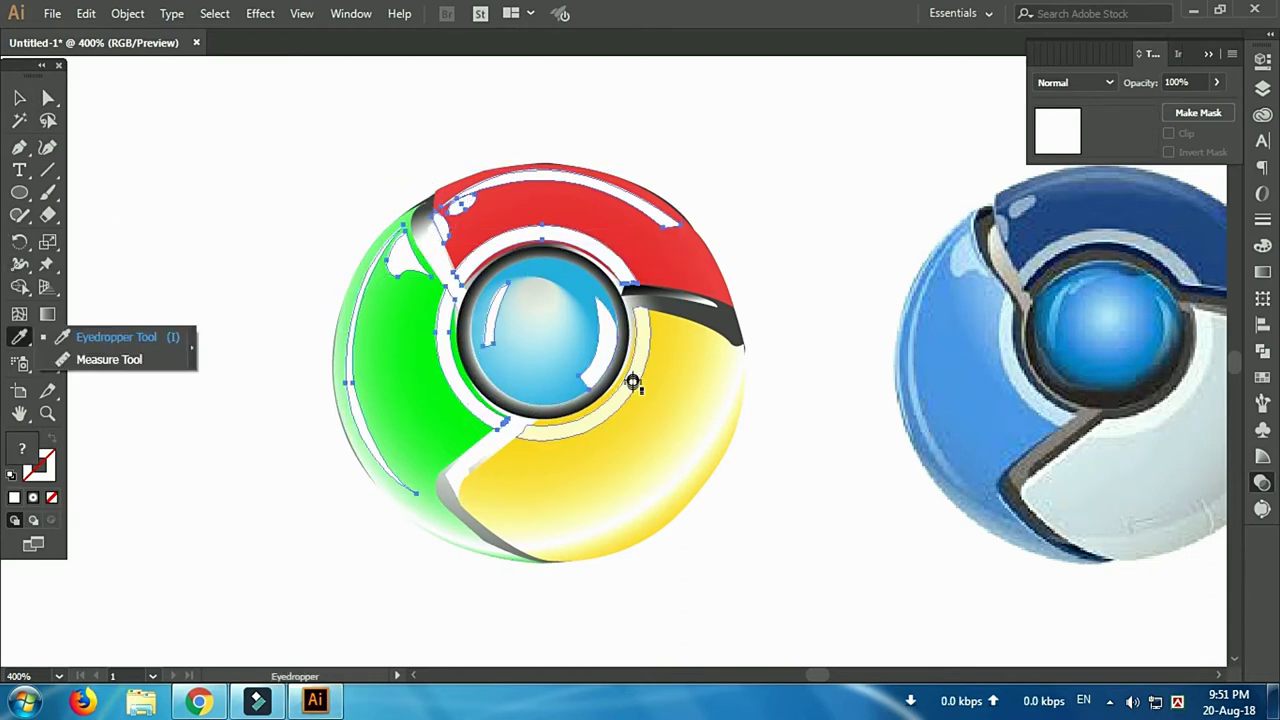
left_click(634, 372)
Give the red band's top highlight a reversed, vertically running white-to-red radial gradient
left_click(20, 100)
left_click(495, 100)
left_click(594, 194)
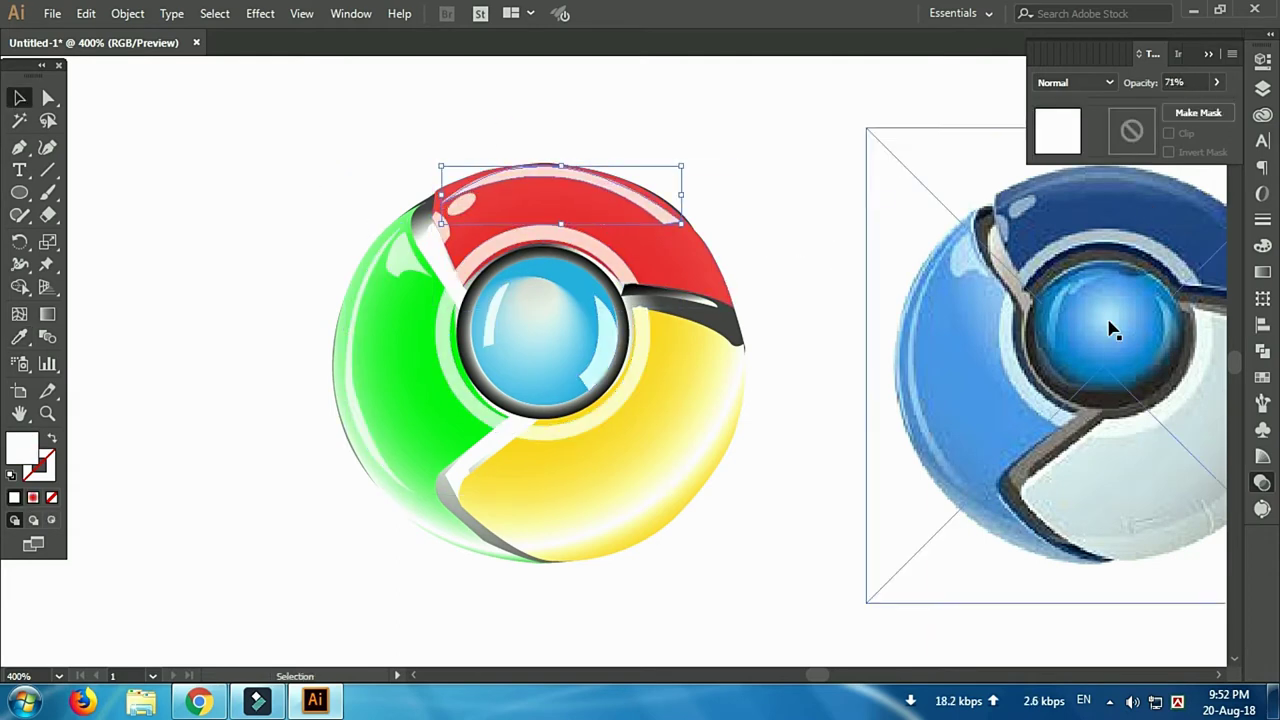
left_click(1262, 271)
left_click(1125, 187)
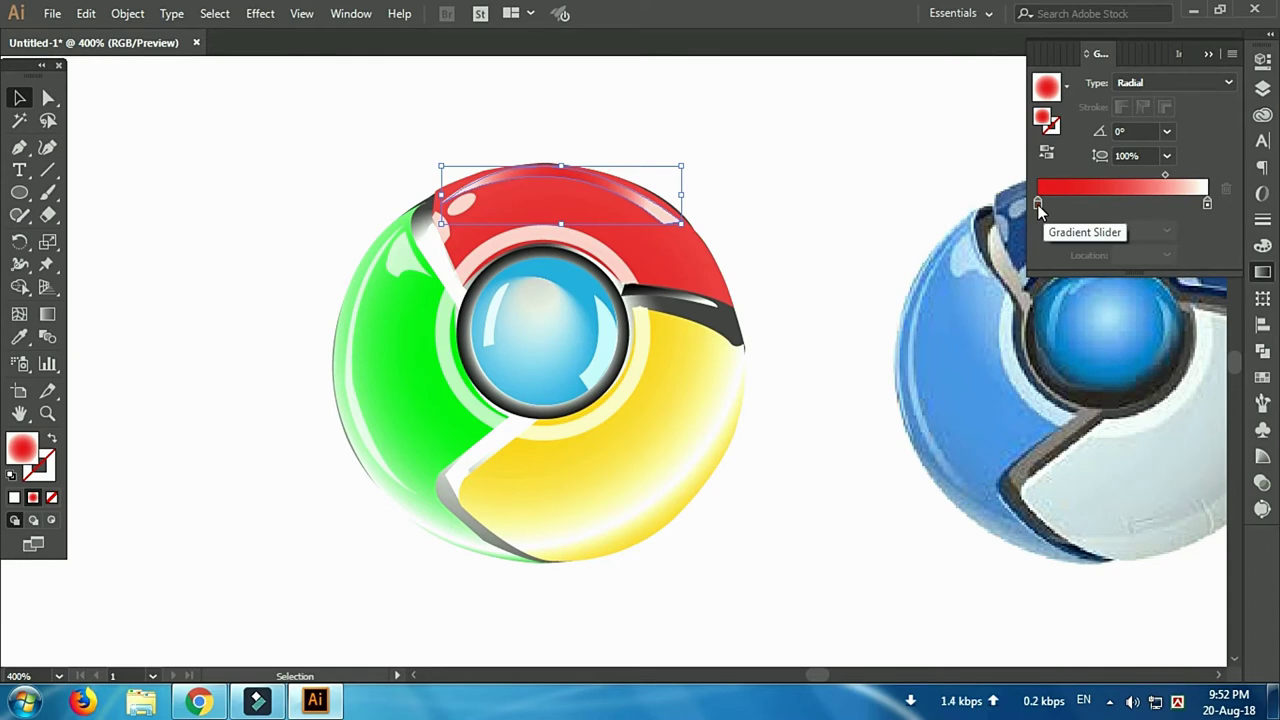
left_click(47, 318)
left_click_drag(648, 195, 545, 375)
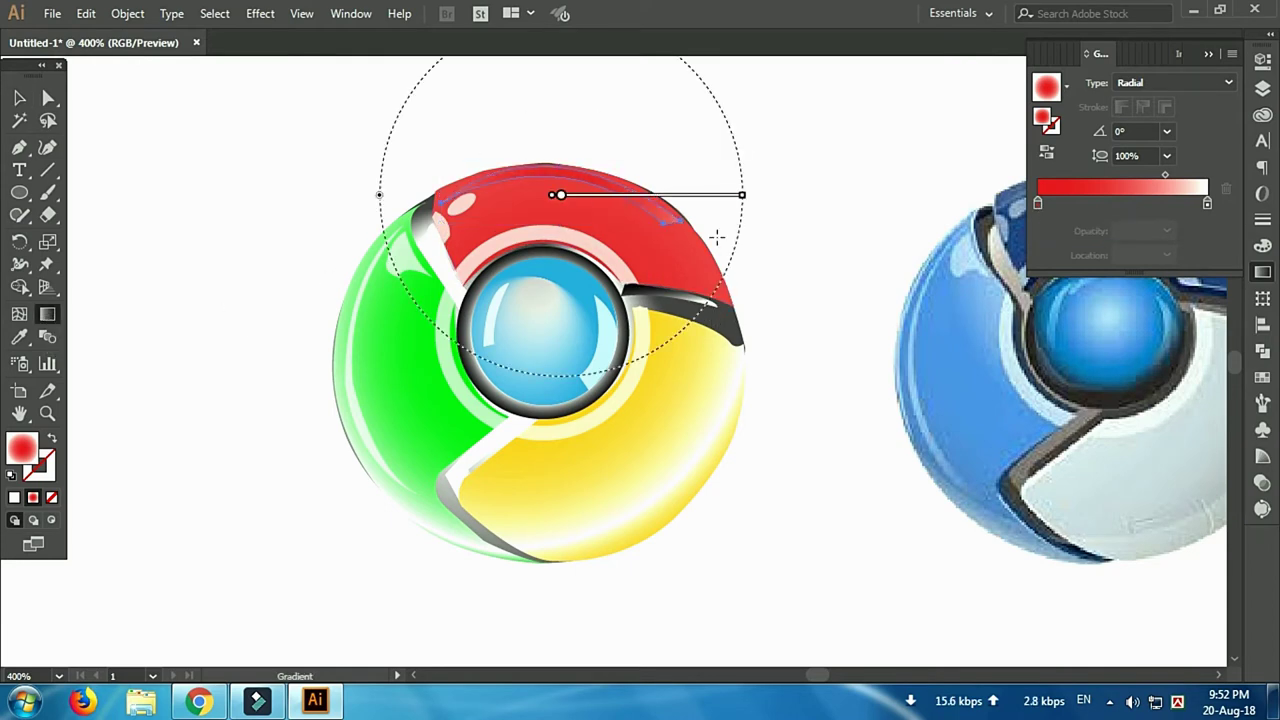
left_click_drag(568, 80, 550, 263)
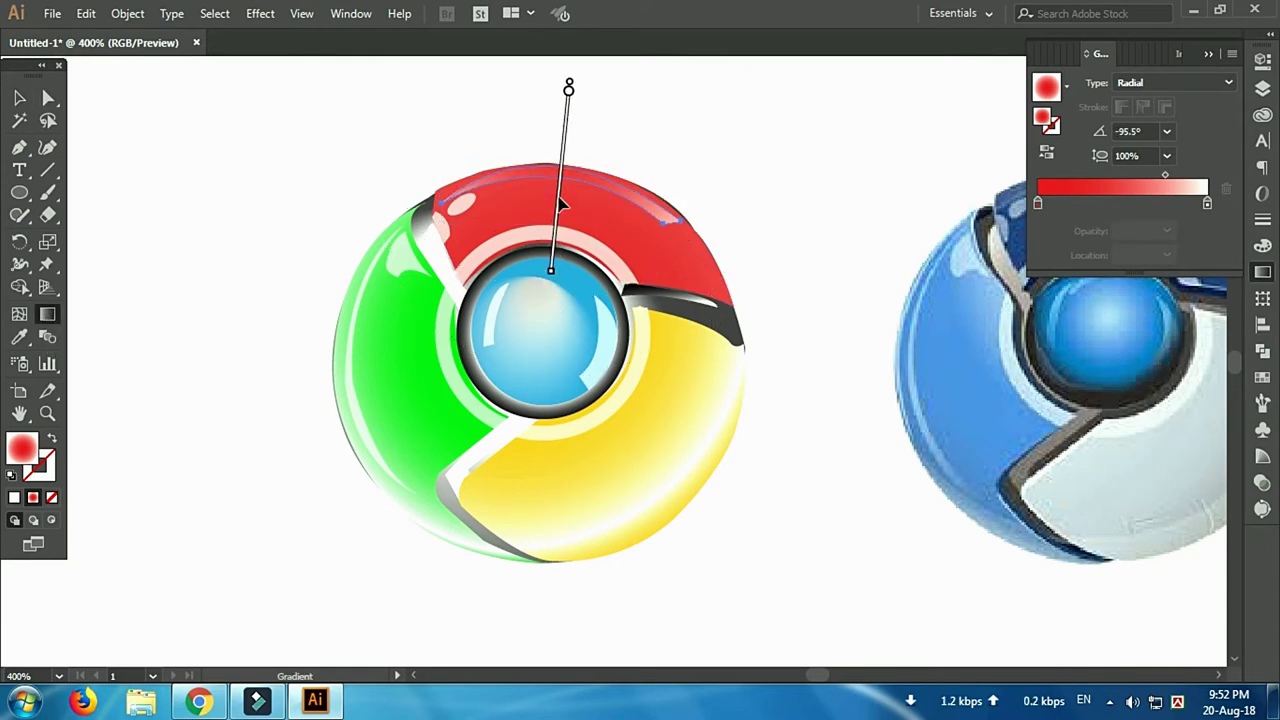
left_click(1048, 155)
left_click_drag(560, 170, 551, 217)
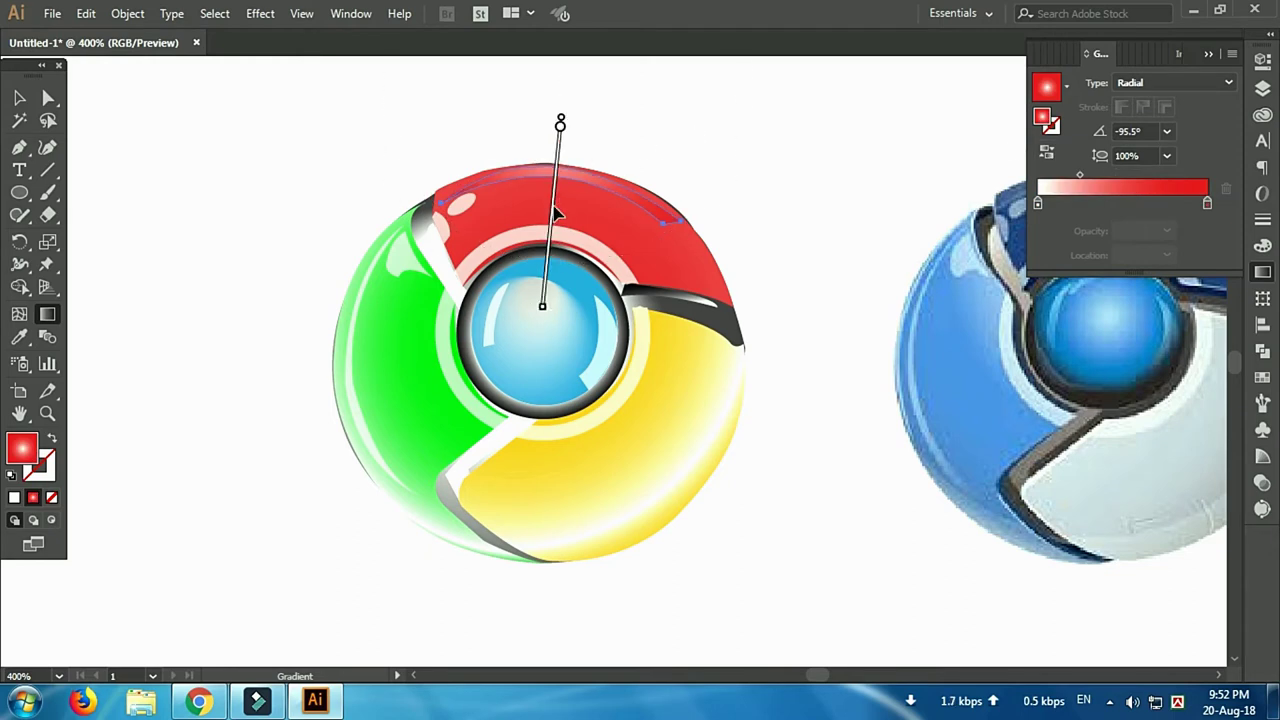
key("v")
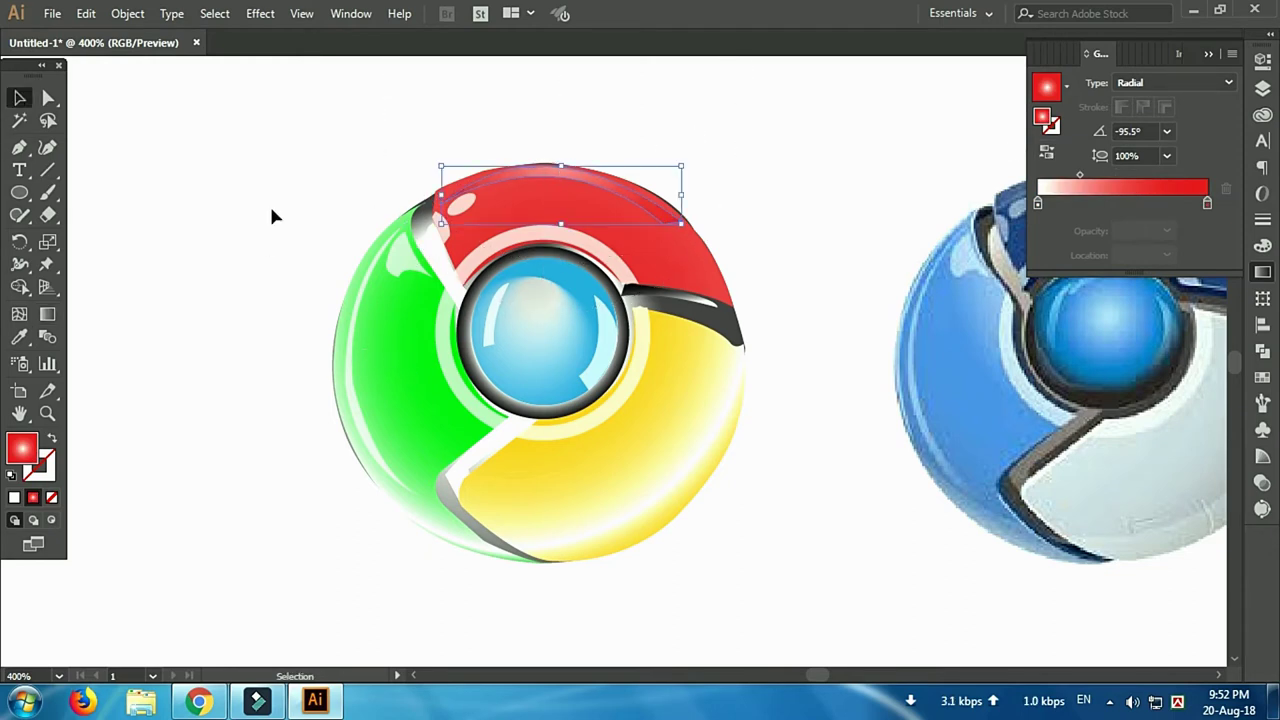
key("z")
left_click(713, 325, "alt")
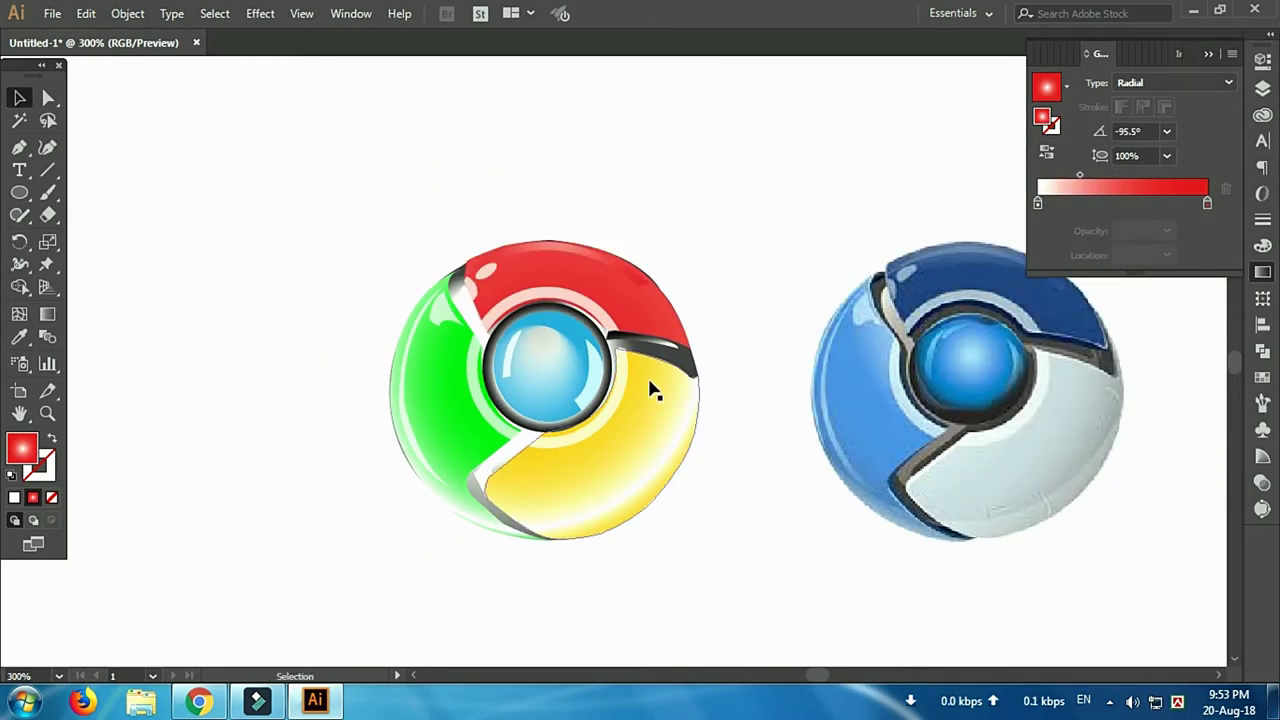
Draw a pen crescent along the centre circle's lower edge
left_click(547, 360)
key("p")
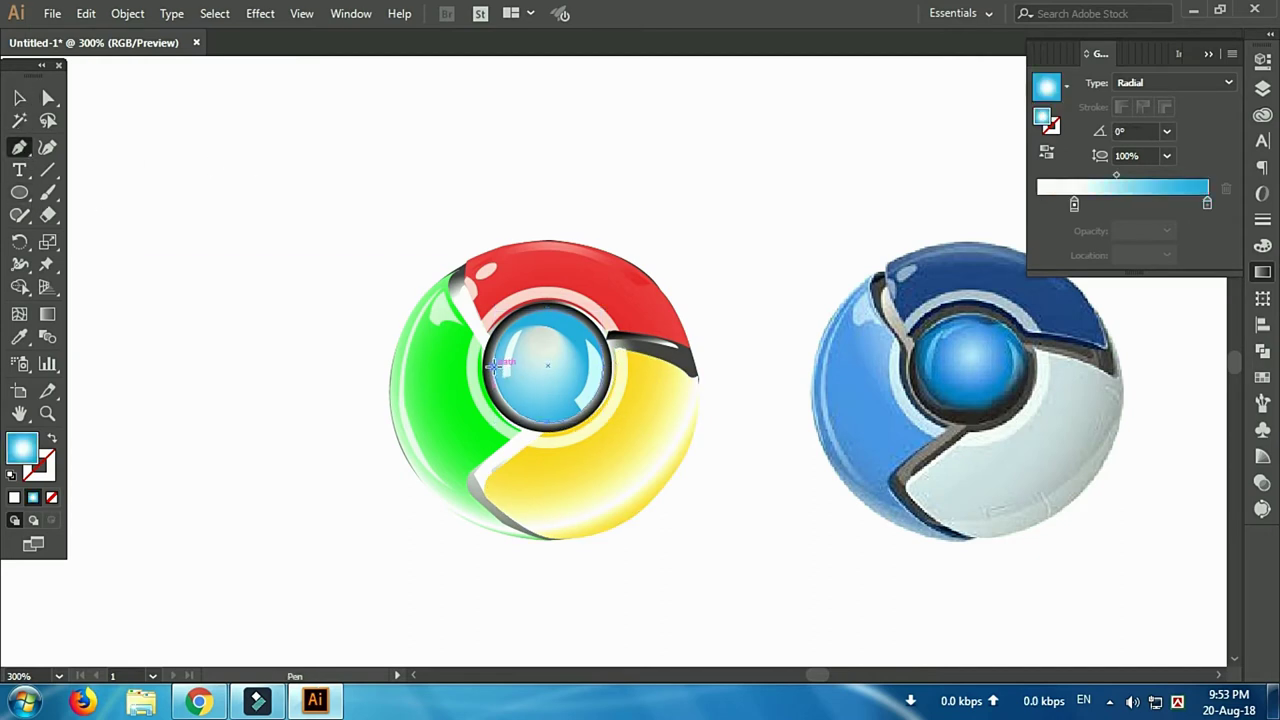
left_click_drag(667, 281, 597, 398)
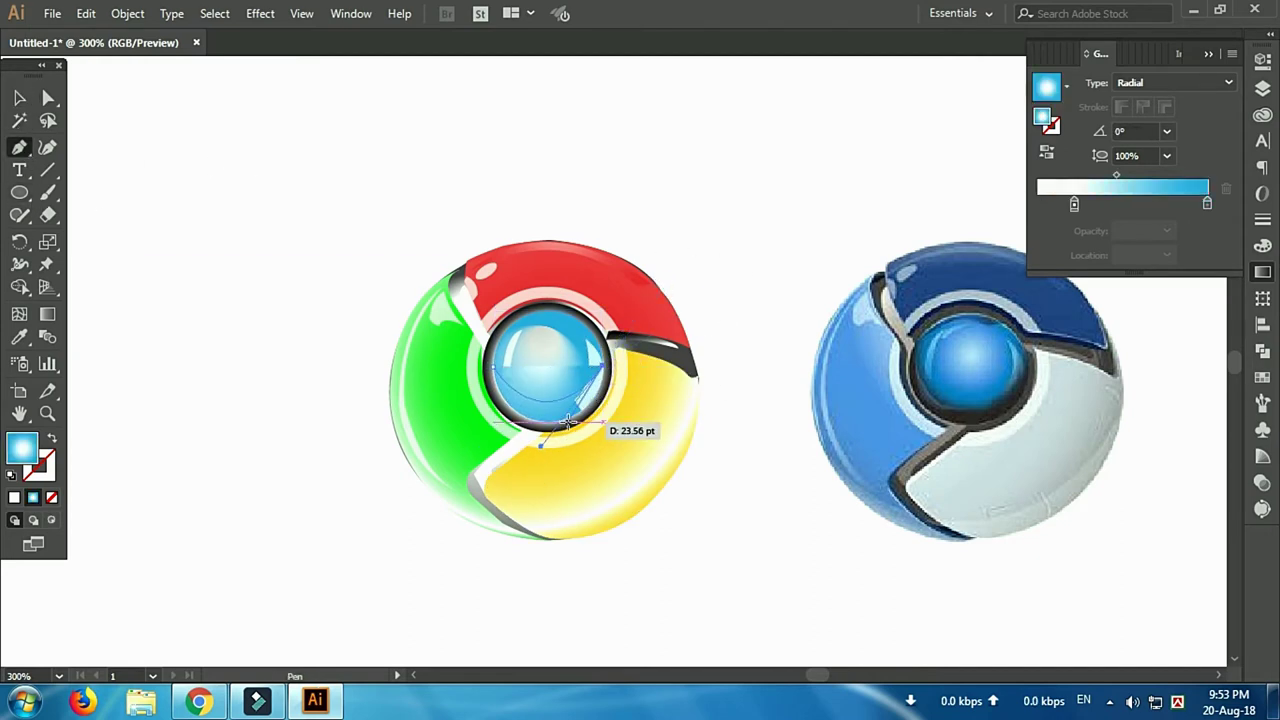
left_click_drag(495, 400, 535, 420)
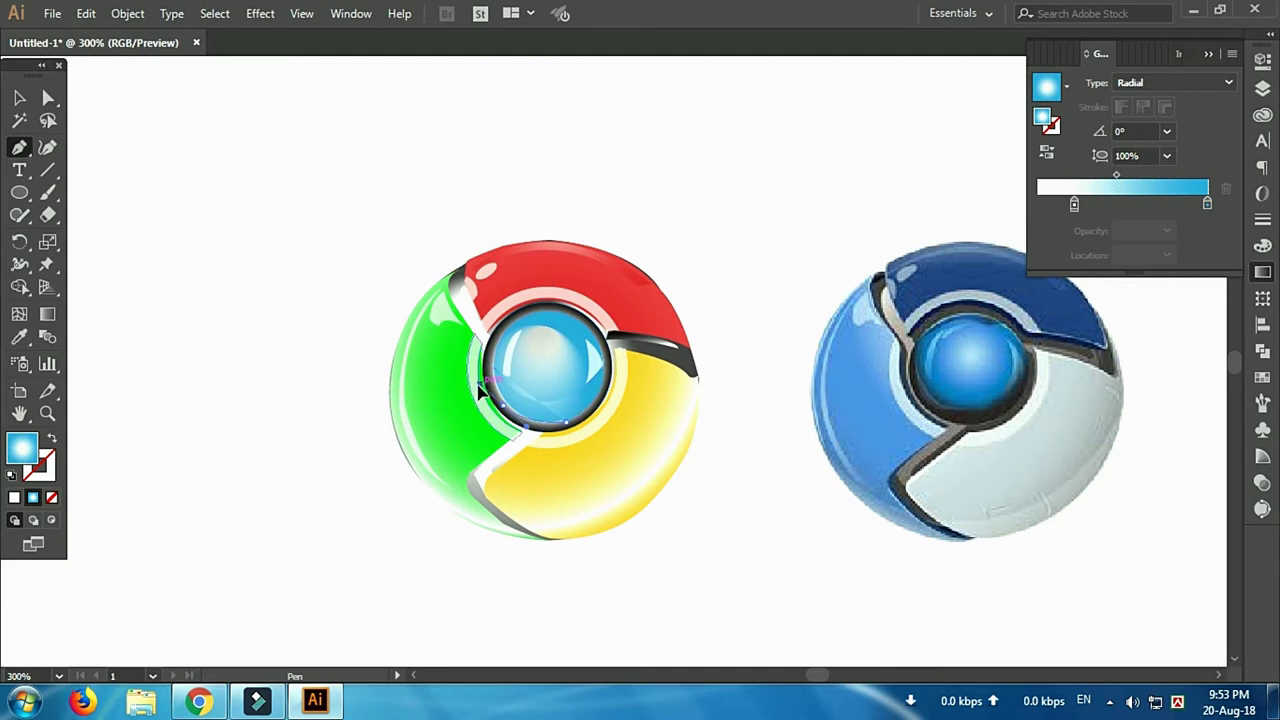
key("ctrl+equal")
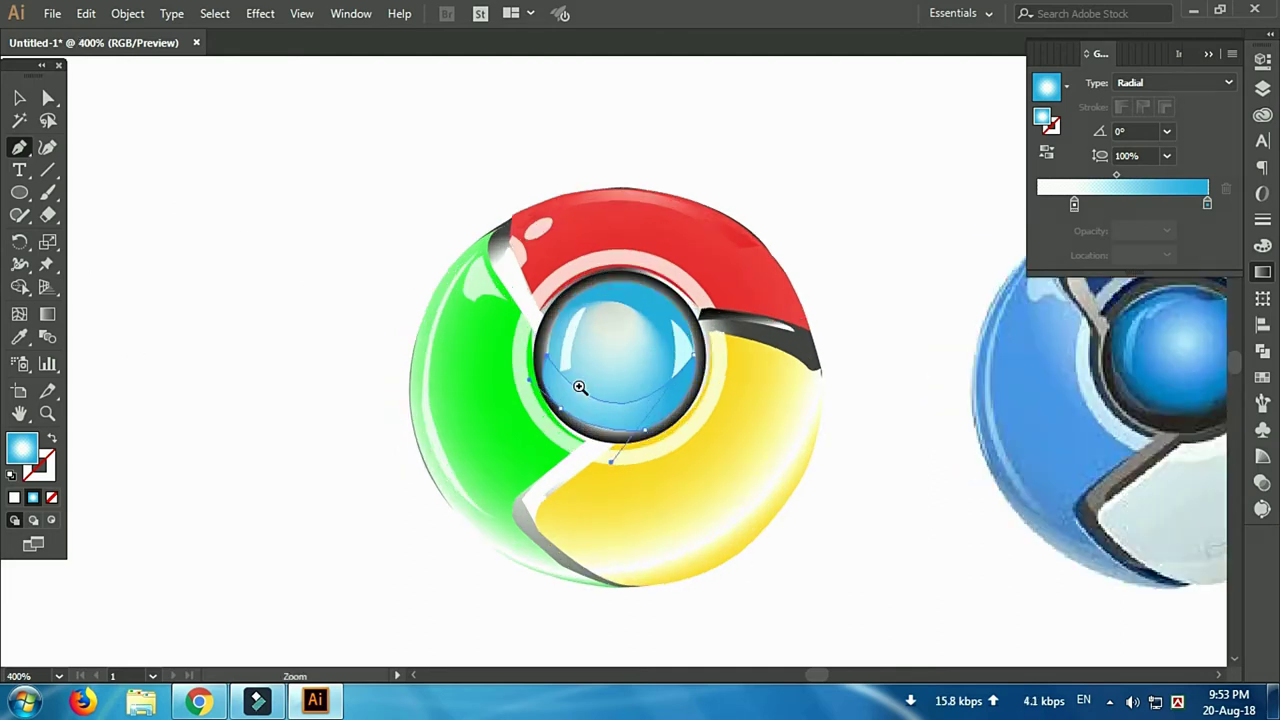
key("ctrl+equal")
key("ctrl+equal")
left_click_drag(720, 422, 740, 427)
left_click(19, 97)
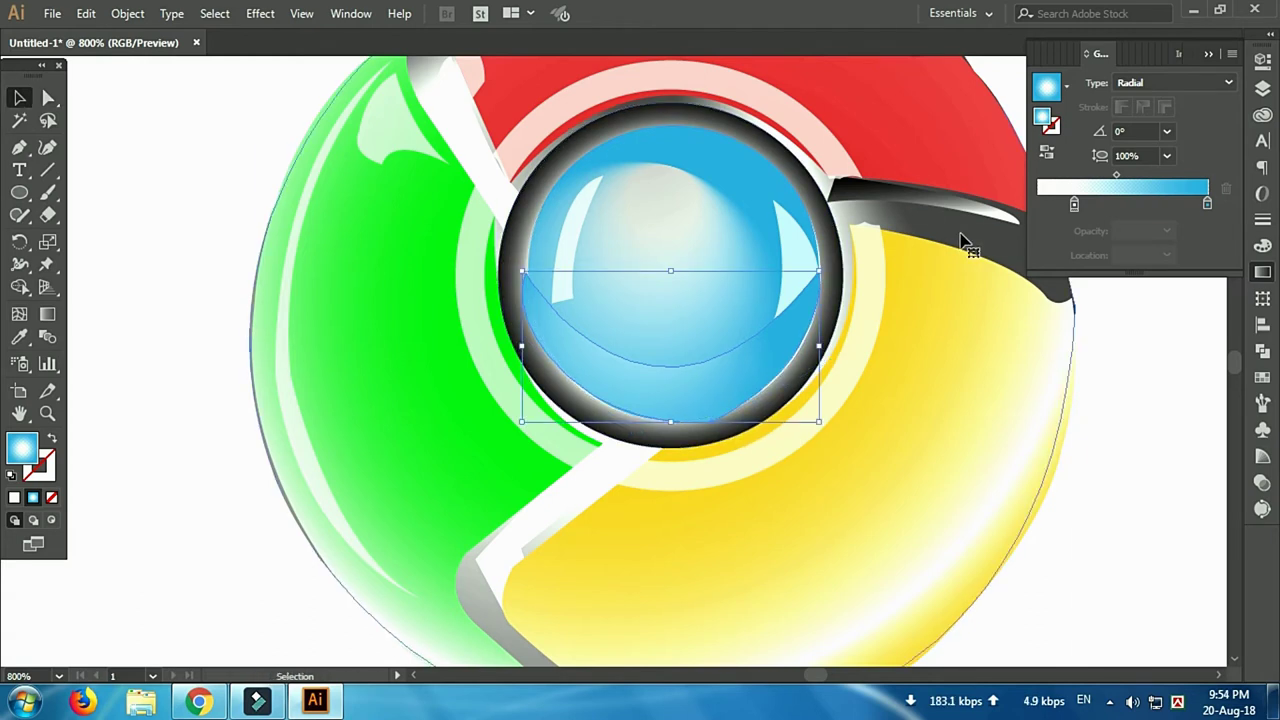
Copy the black ring's gradient onto the crescent and run it straight down
left_click(500, 280)
key("g")
left_click_drag(652, 285, 697, 272)
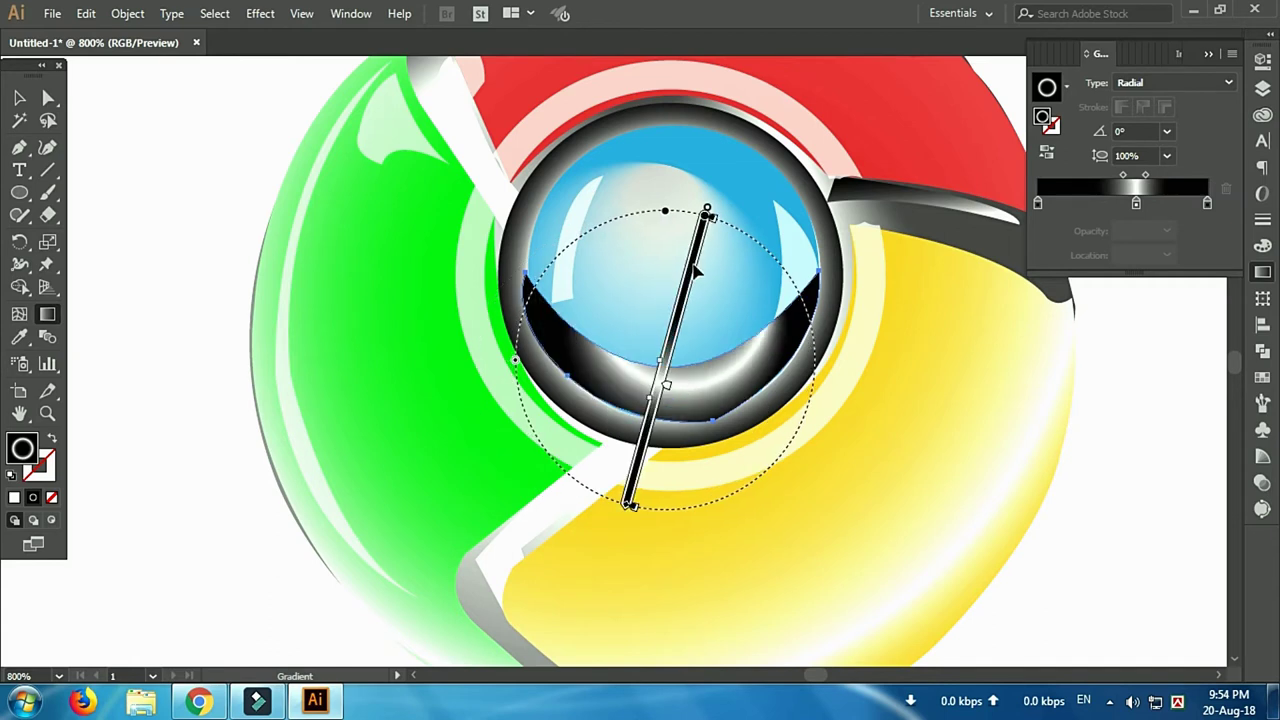
left_click_drag(716, 148, 601, 565)
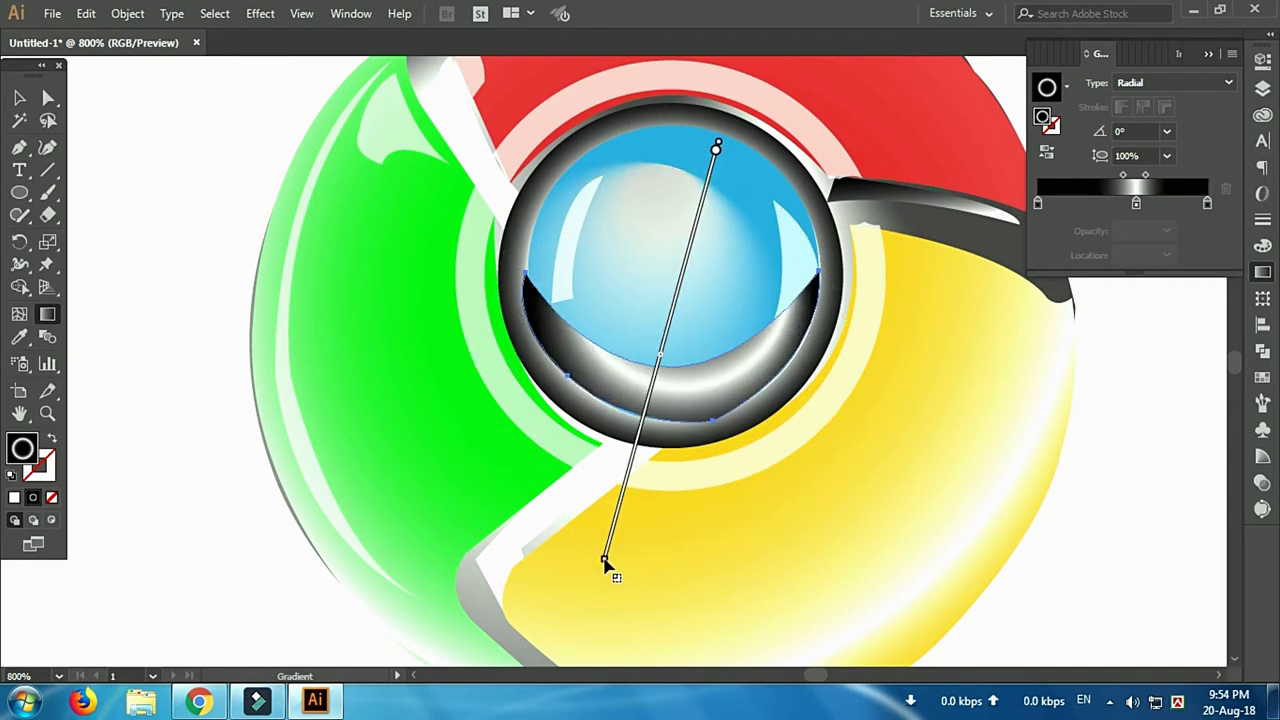
left_click_drag(660, 140, 660, 566)
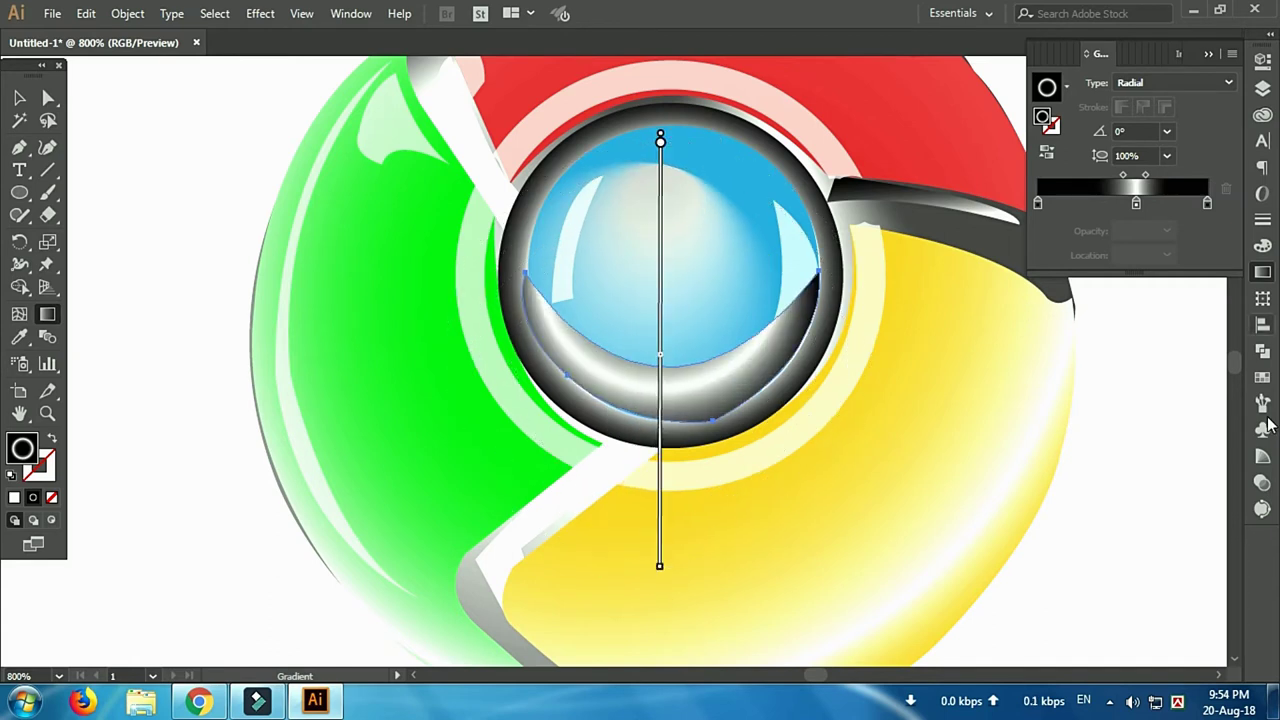
Move the crescent's middle gradient stop to 47.03%, keeping the crescent at 100% opacity
left_click(1262, 483)
left_click(1216, 82)
left_click_drag(1222, 105, 1199, 105)
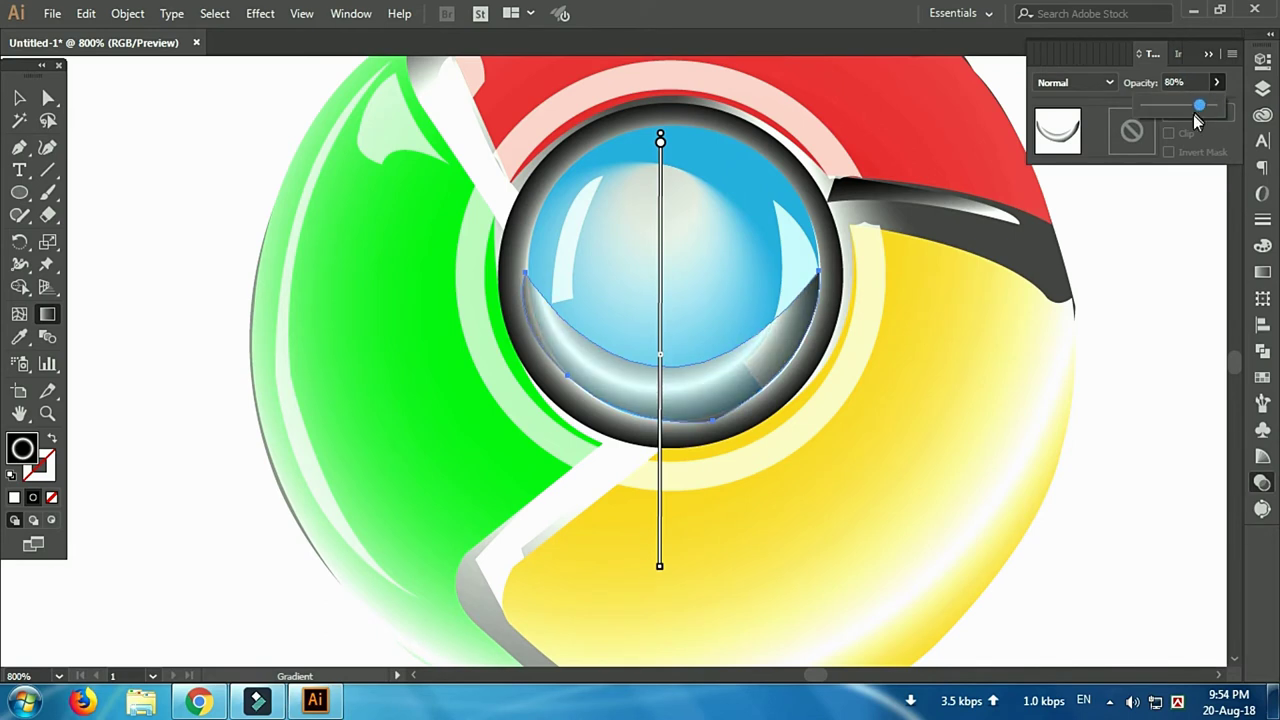
left_click(1200, 250)
left_click(1266, 348)
left_click(1262, 271)
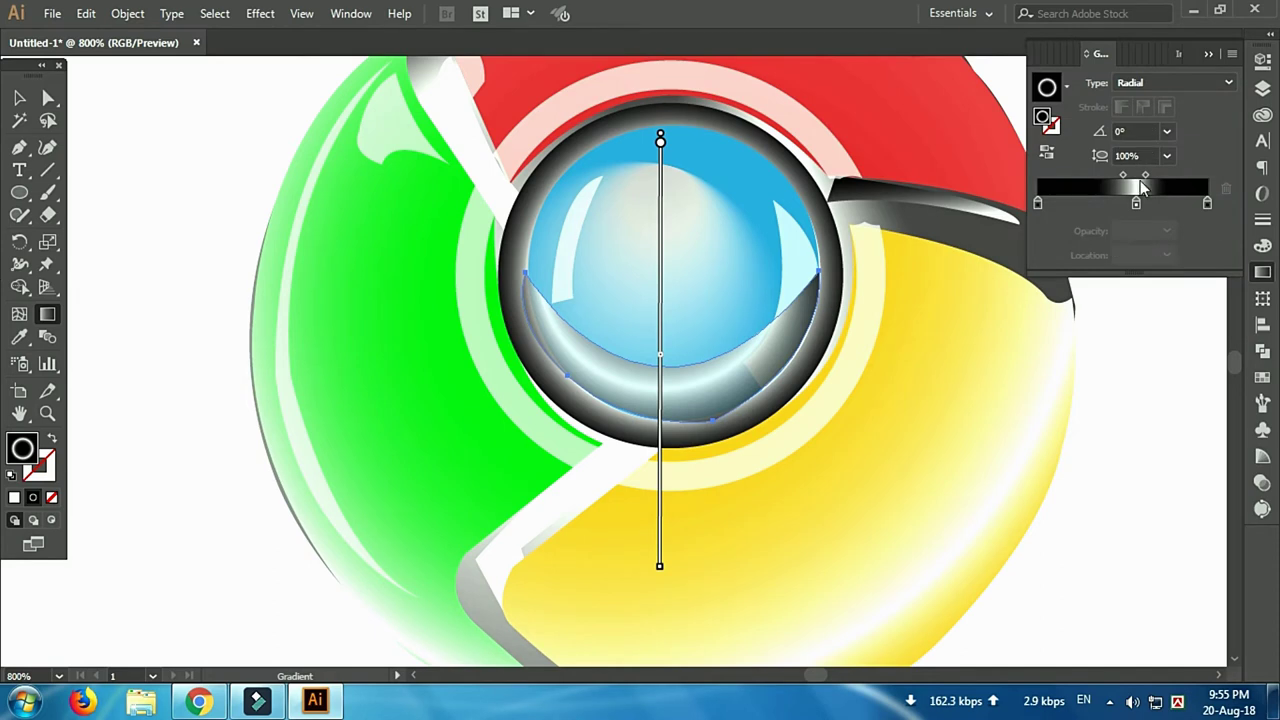
left_click_drag(1136, 203, 1117, 203)
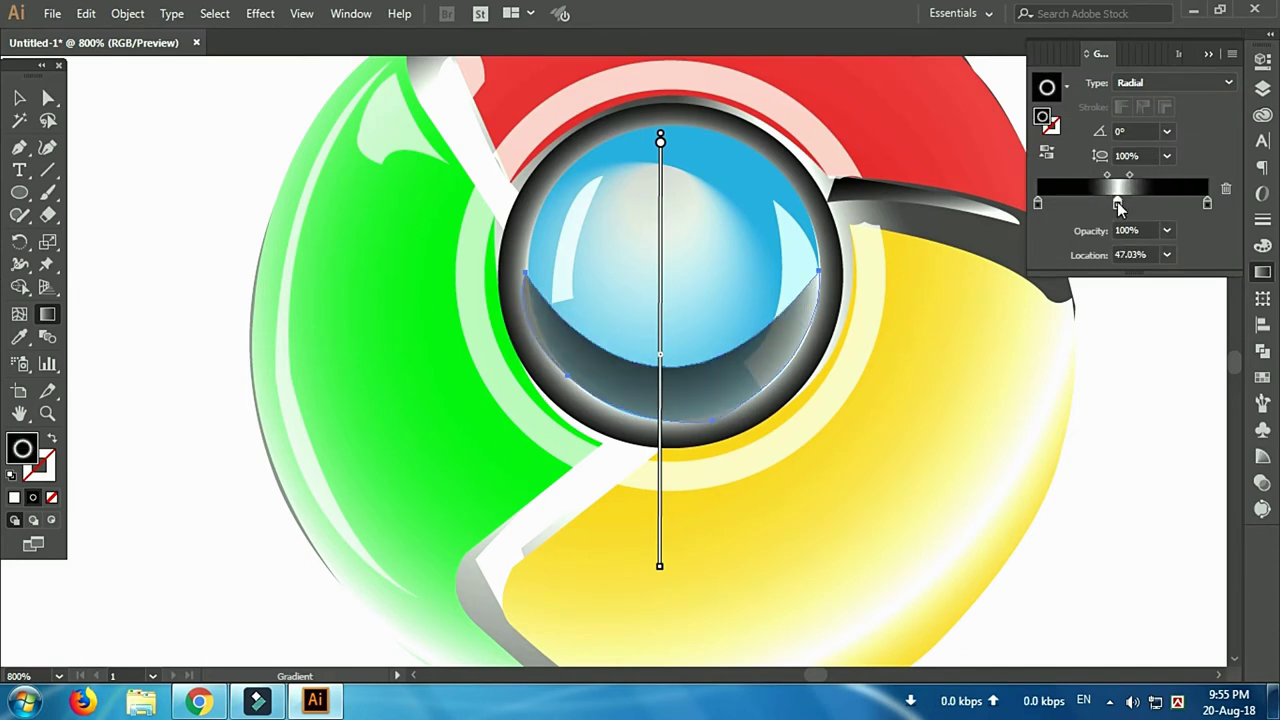
left_click(19, 97)
key("ctrl+minus")
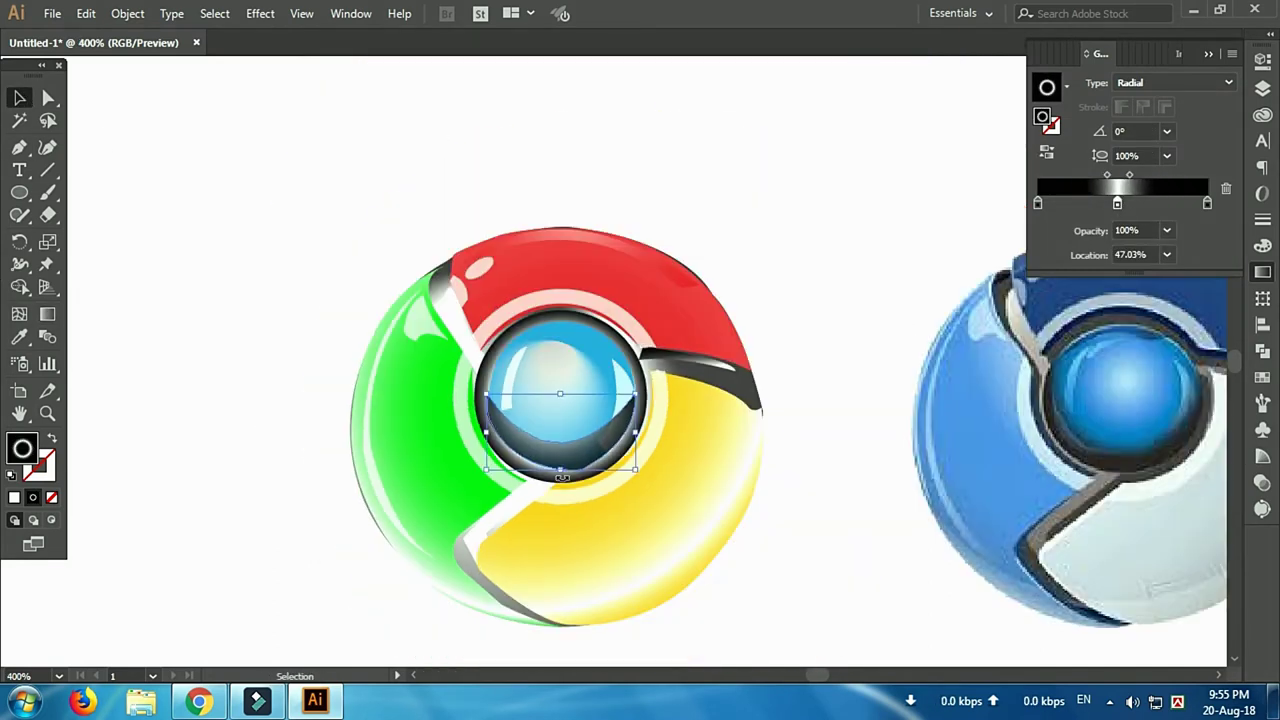
left_click(1262, 483)
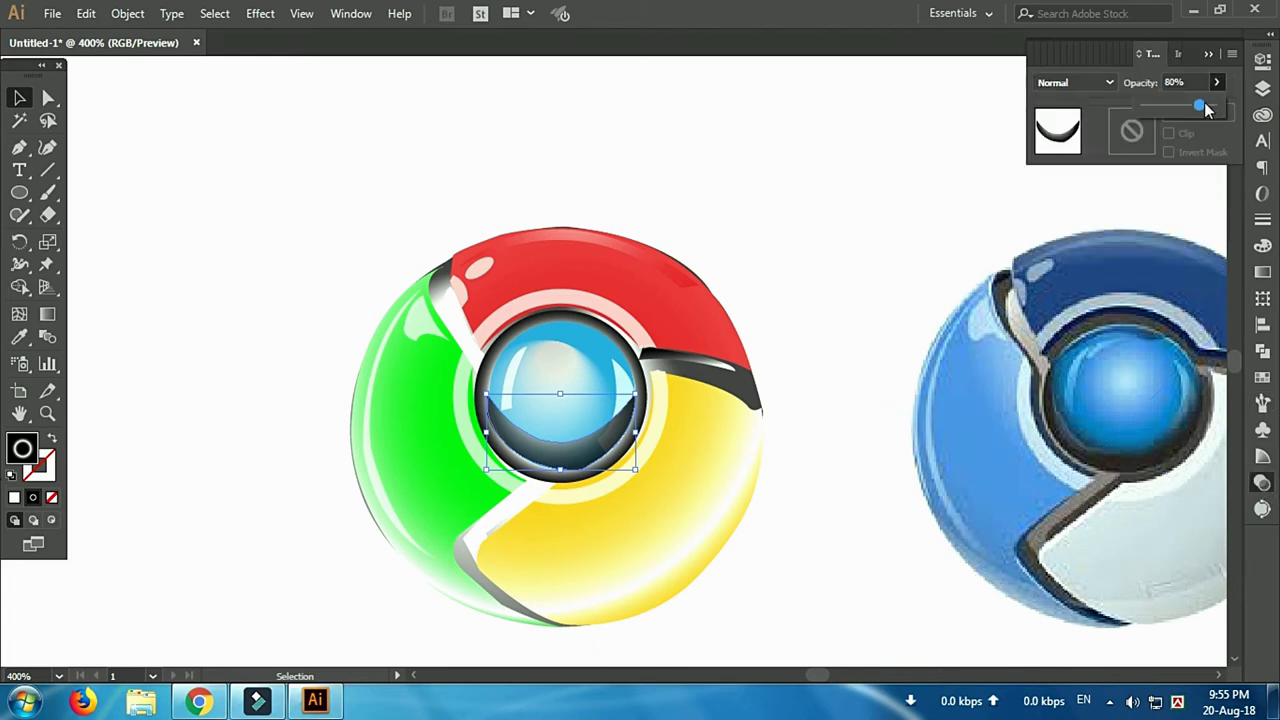
left_click_drag(1204, 104, 1214, 104)
left_click(18, 100)
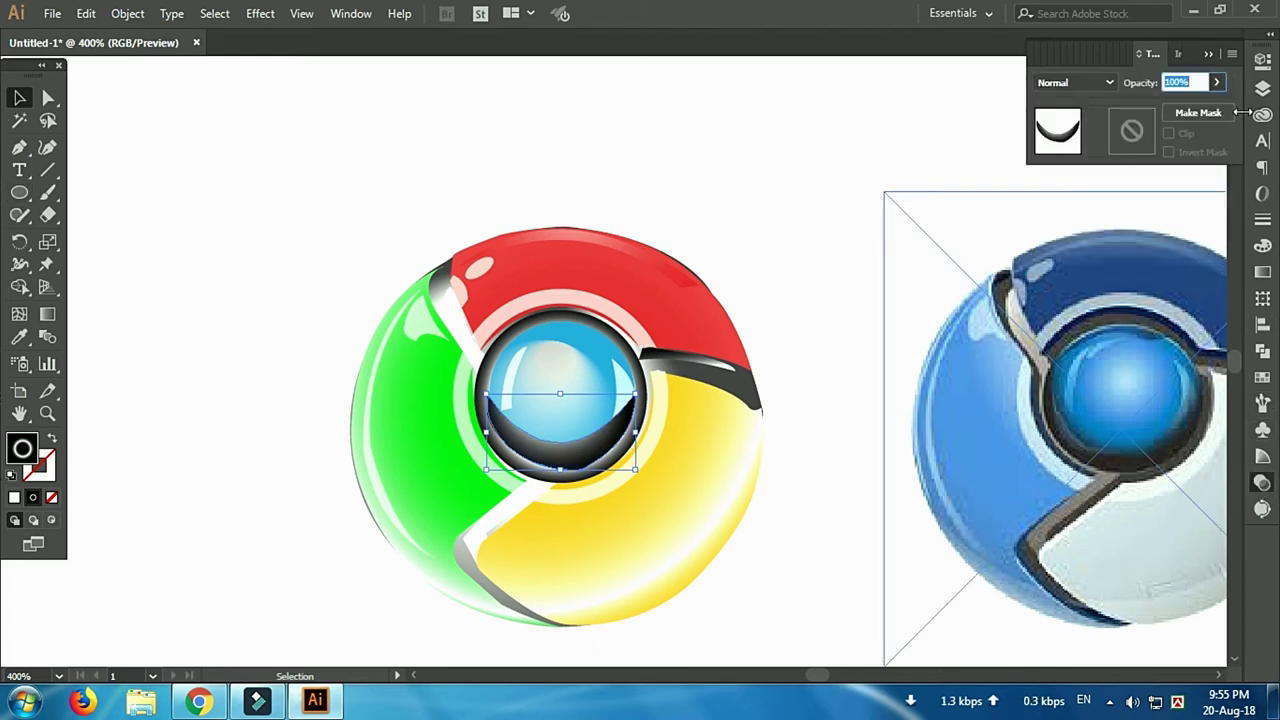
Set the crescent's middle gradient stop to cyan at 50% opacity
left_click(1262, 271)
left_click(1166, 230)
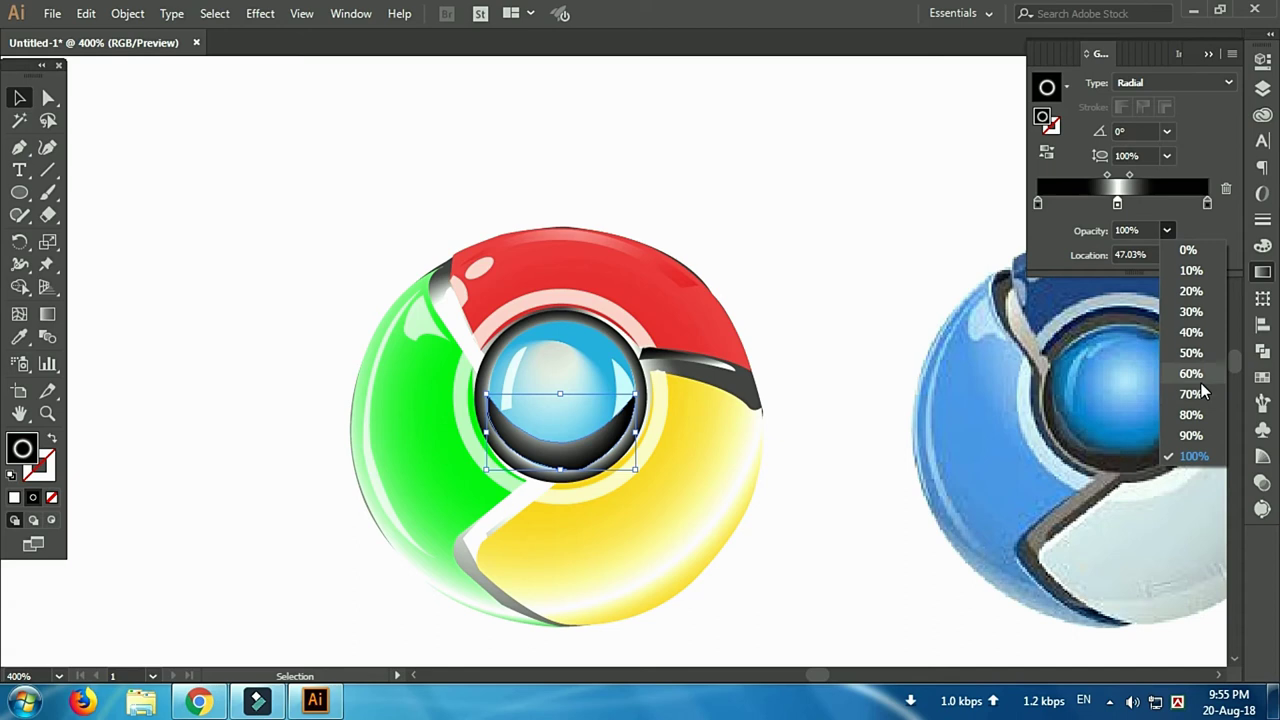
left_click(1199, 352)
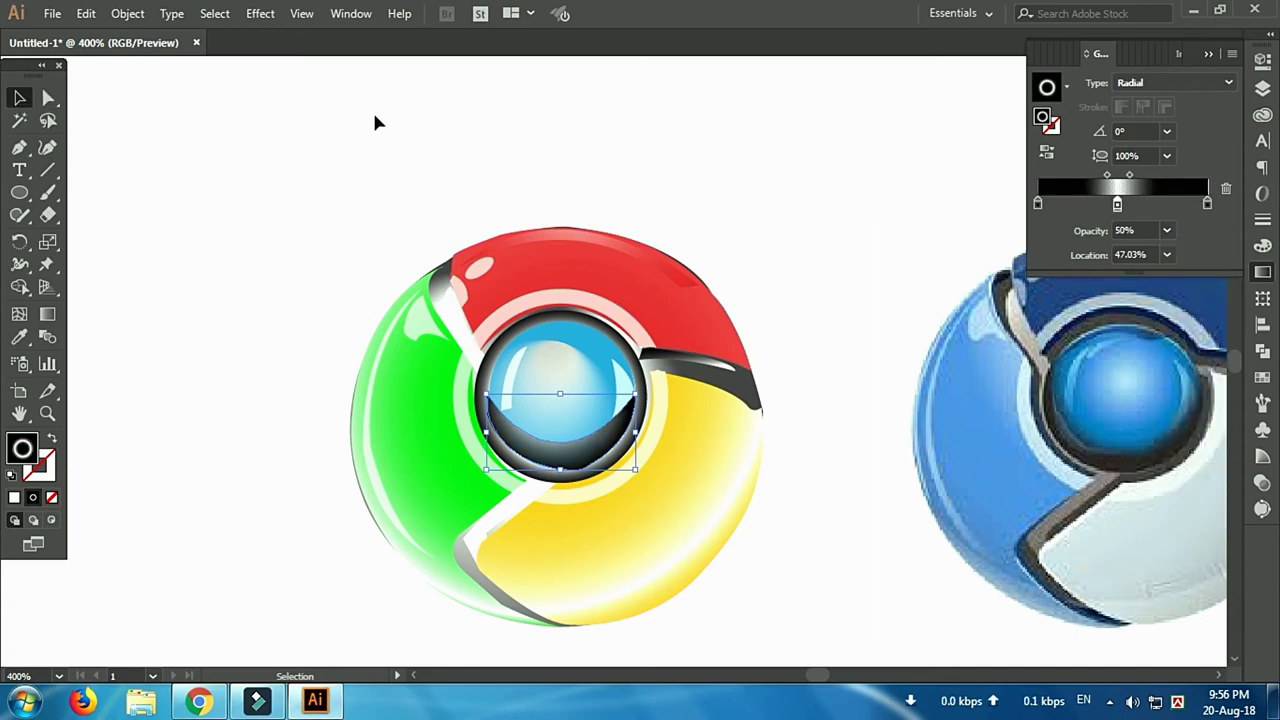
double_click(1117, 204)
left_click(1056, 276)
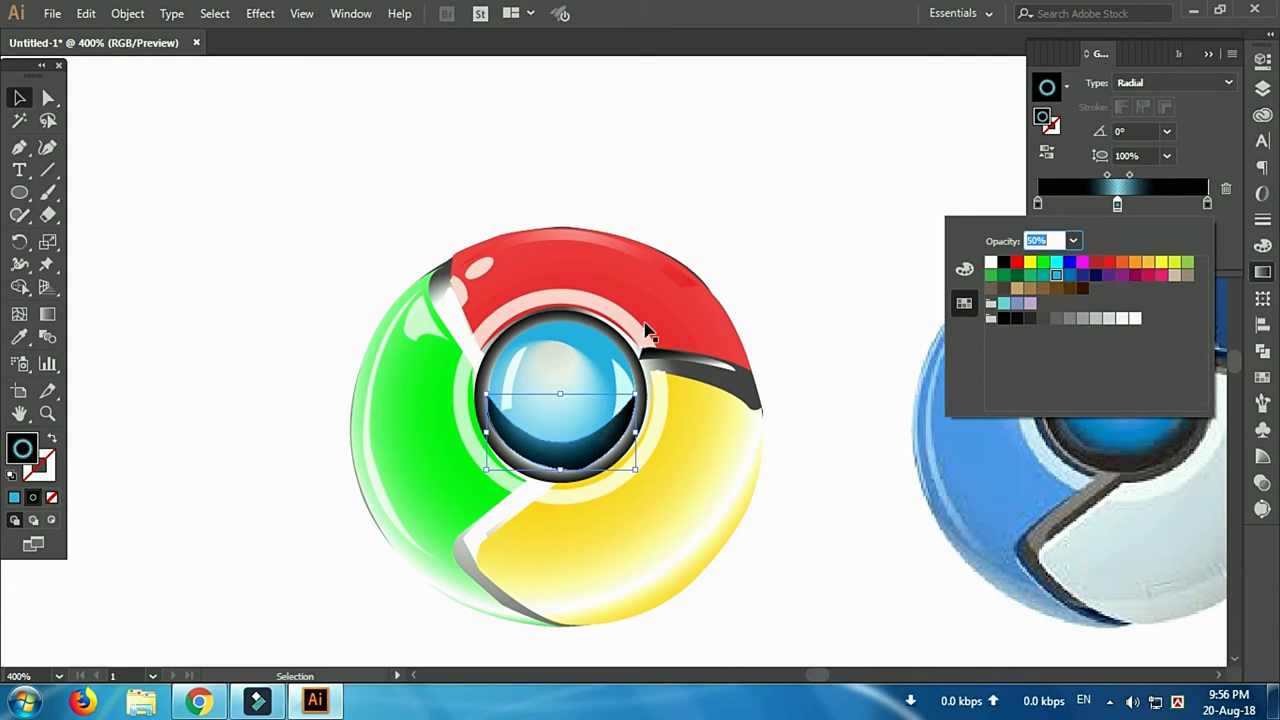
key("Escape")
left_click(47, 313)
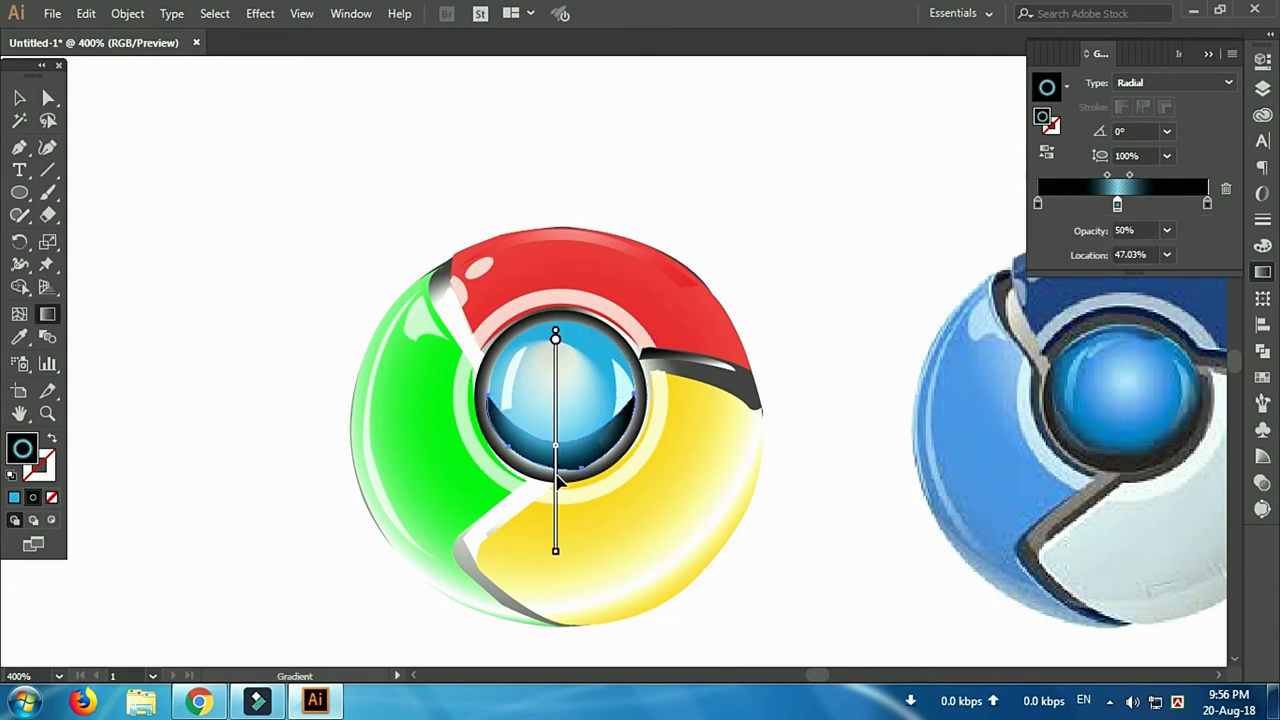
key("v")
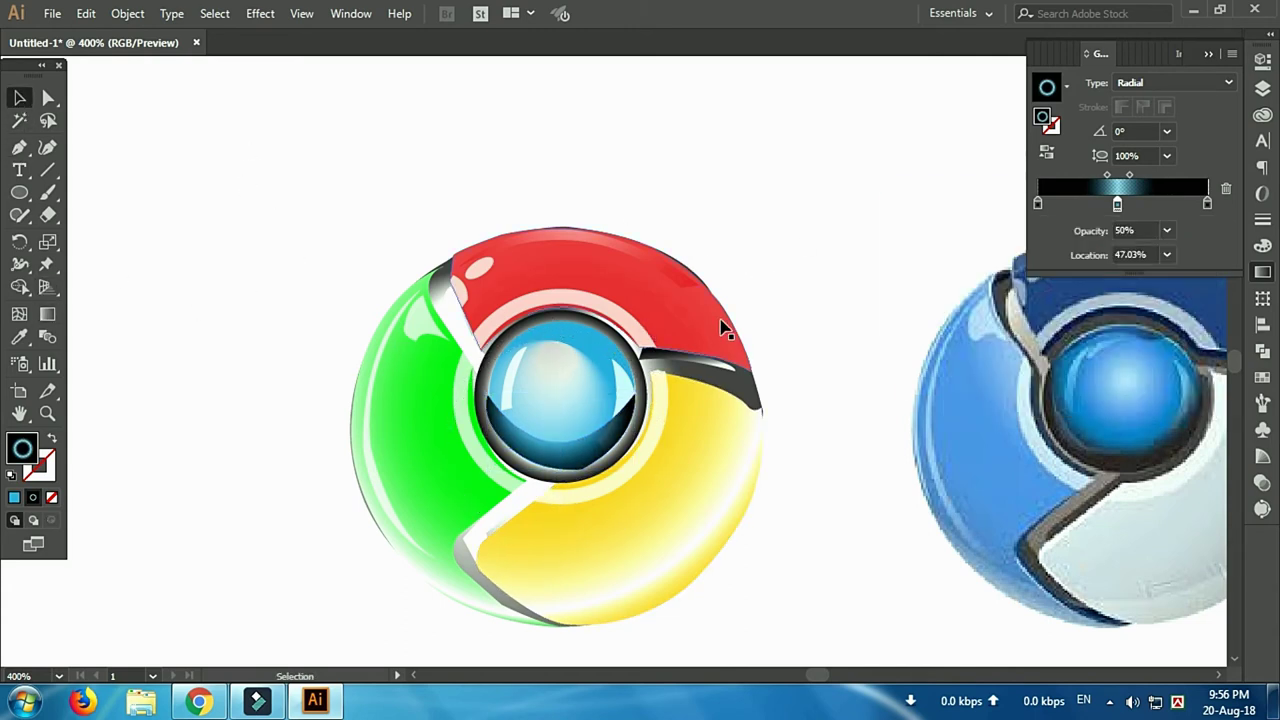
left_click(384, 300, "ctrl")
Reshape the red highlight's top and left curves with Direct Selection
mouse_move(297, 367)
left_mouse_down()
mouse_move(302, 392)
mouse_move(517, 287)
left_mouse_up()
left_click_drag(636, 431, 870, 391)
left_click(542, 258)
left_click(363, 303)
left_click_drag(363, 303, 370, 305)
left_click_drag(401, 244, 404, 250)
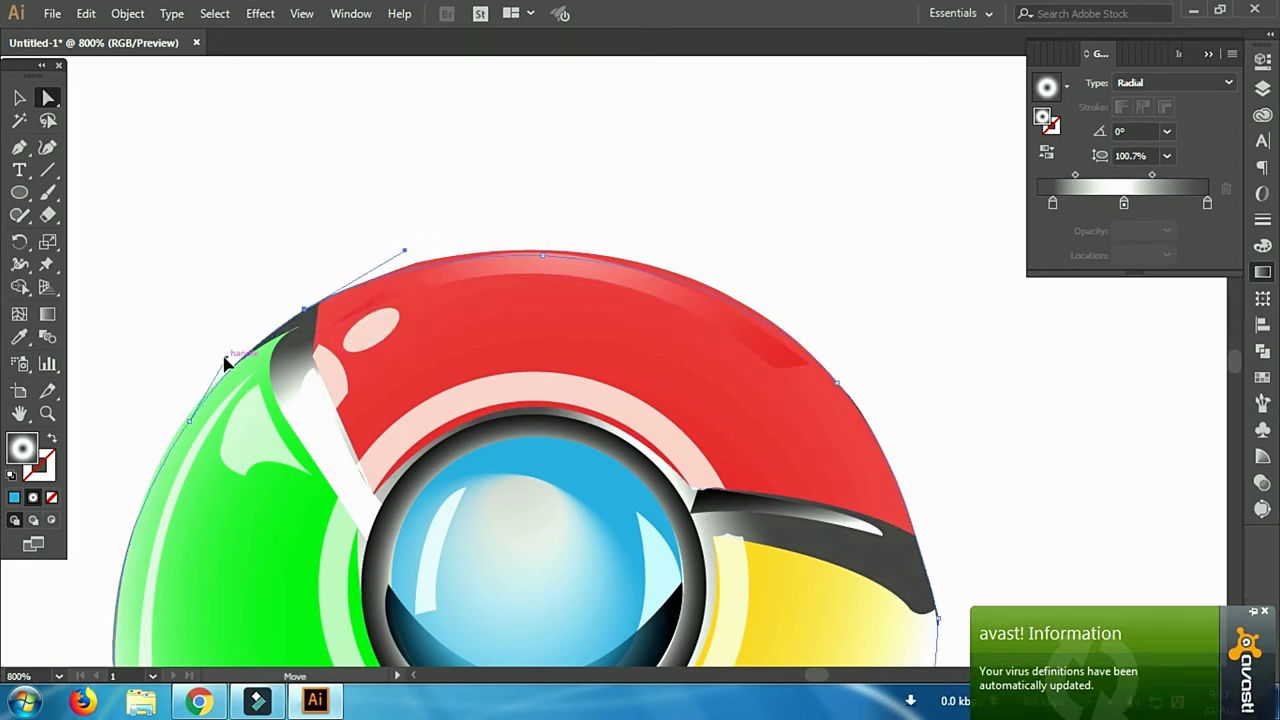
Reshape the green segment's outer left curve
left_click(298, 329)
left_click_drag(125, 392, 134, 411)
scroll(140, 430, "down", 1)
scroll(155, 455, "down", 4)
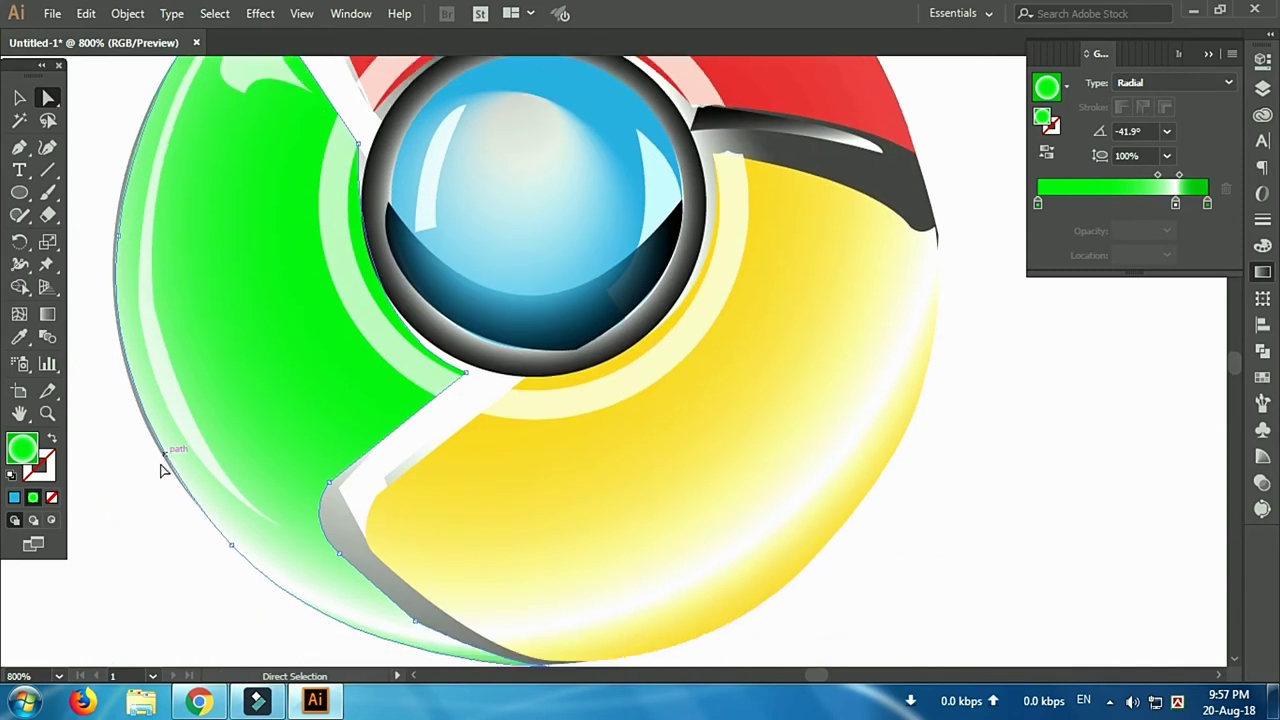
scroll(122, 336, "down", 1)
Darken the gradient of the dark band between the red and yellow segments
left_click(134, 346)
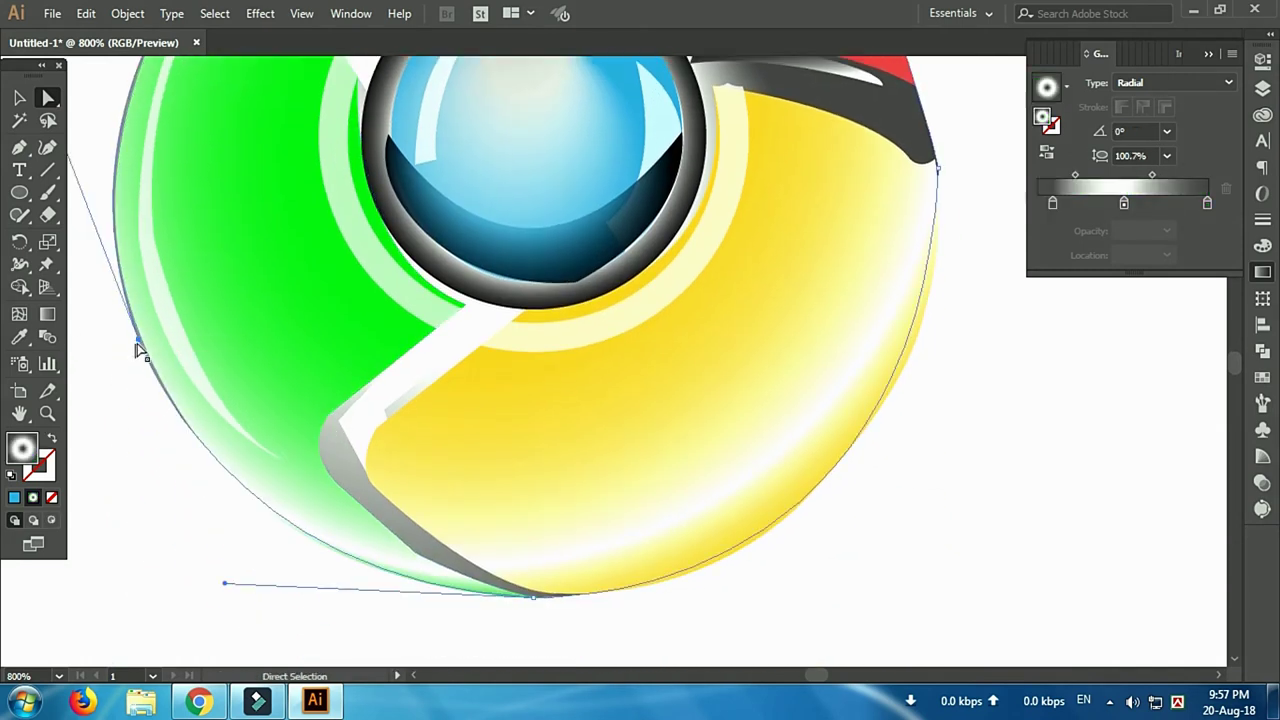
scroll(157, 351, "up", 2)
mouse_move(805, 265)
left_mouse_down()
mouse_move(850, 276)
mouse_move(837, 277)
left_mouse_up()
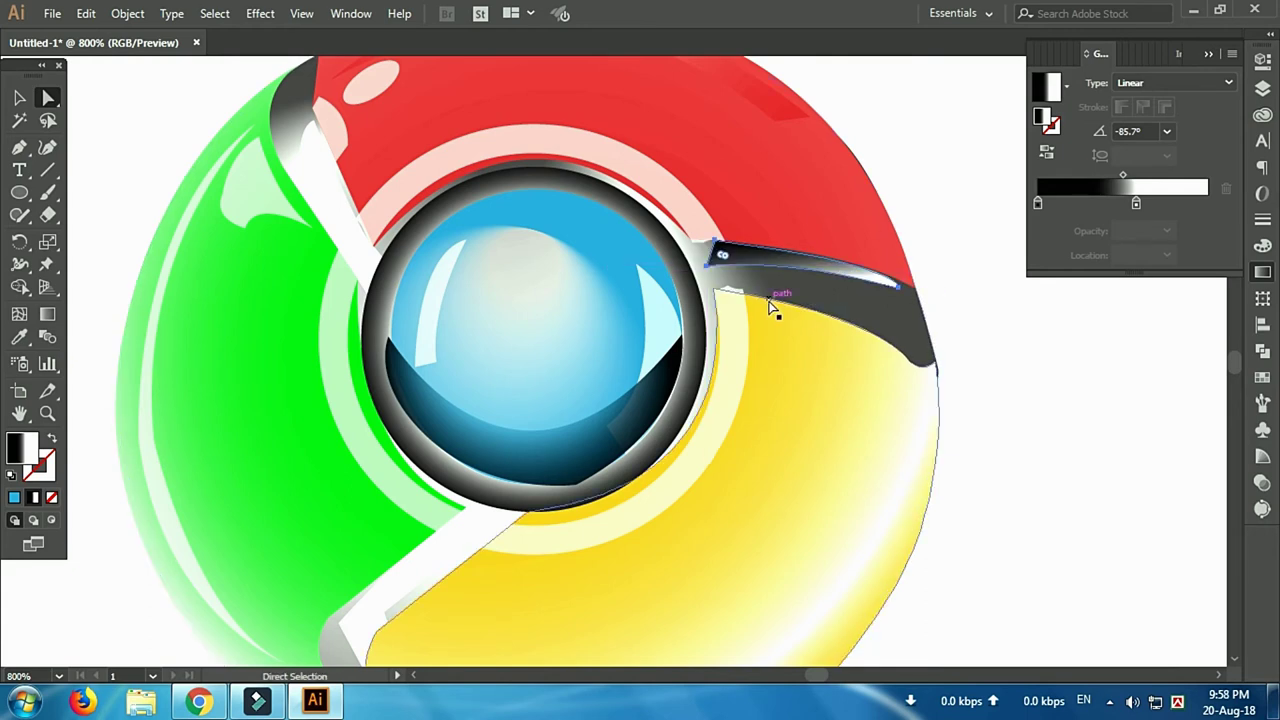
left_click_drag(1136, 203, 1198, 205)
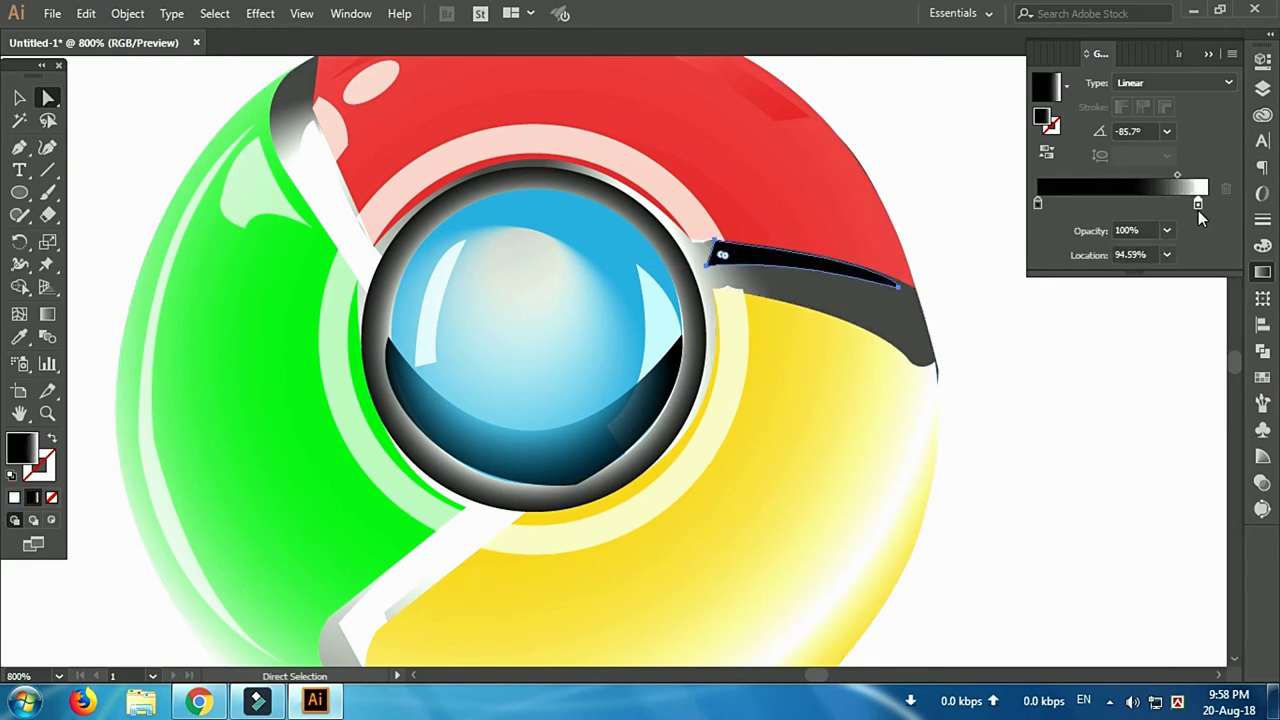
scroll(560, 480, "down", 5)
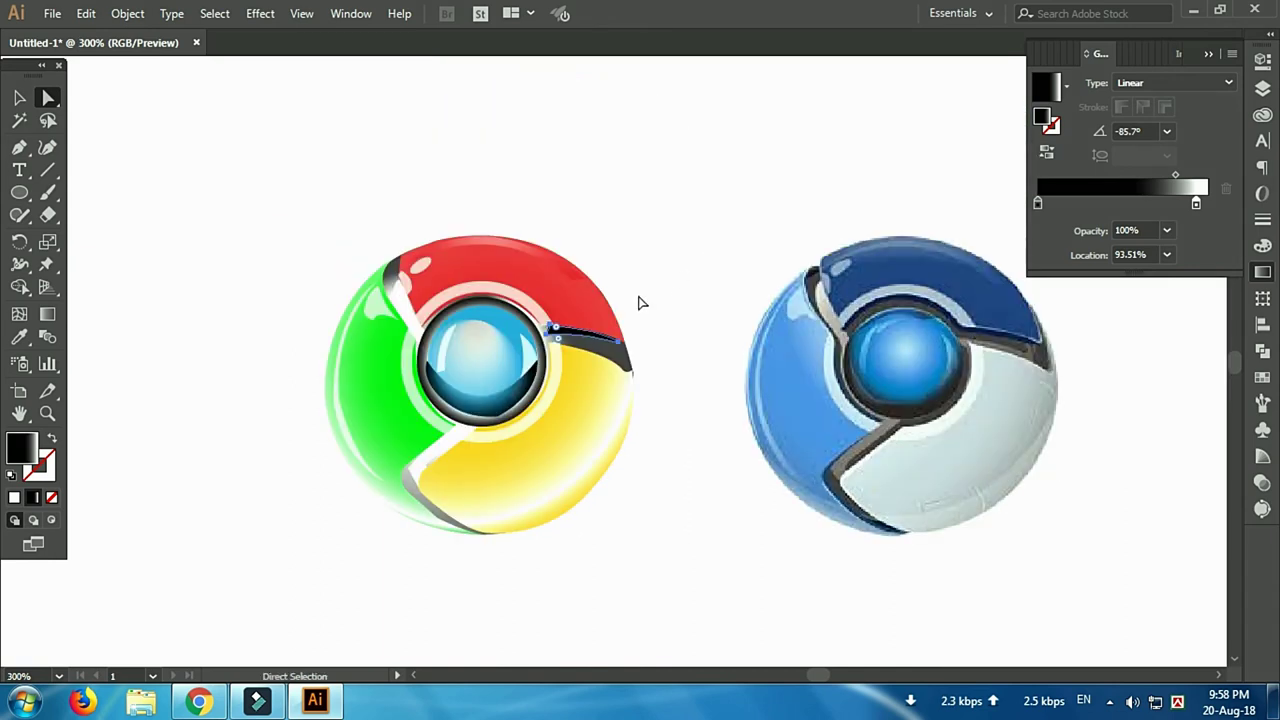
scroll(511, 323, "up", 5)
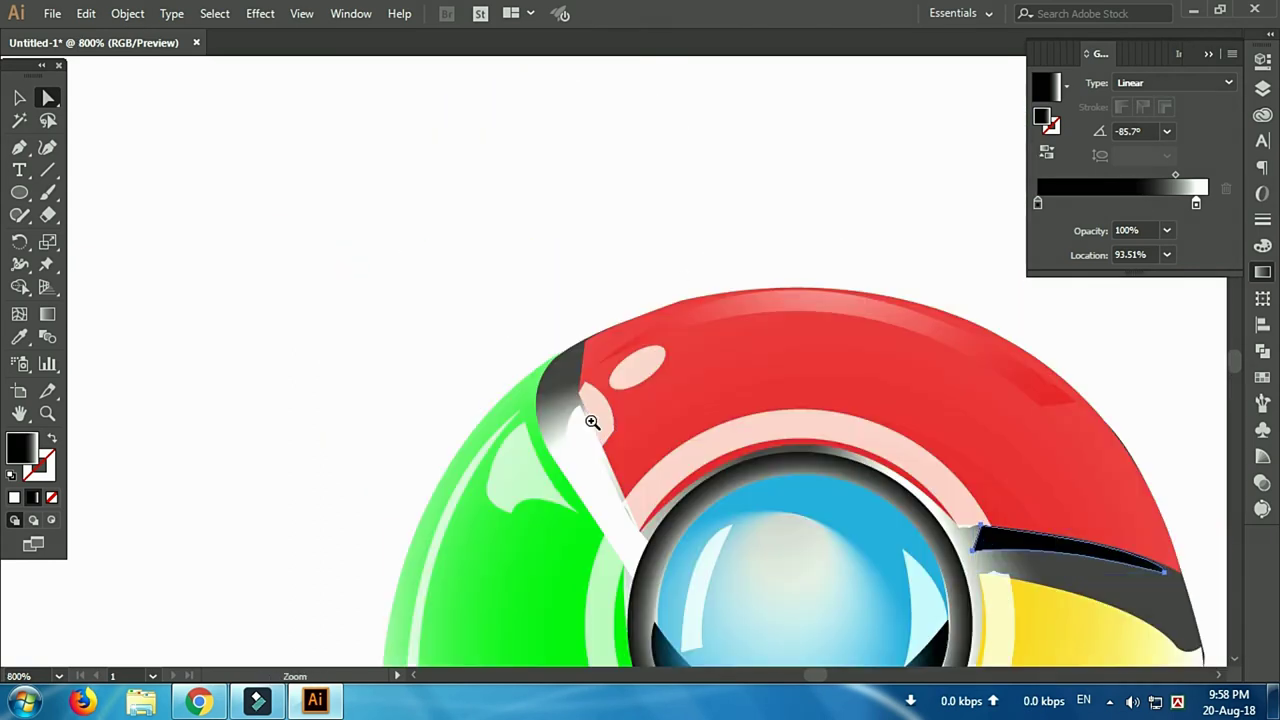
Convert the red segment's top-left anchor so it tucks against the grey divider
left_click(585, 403)
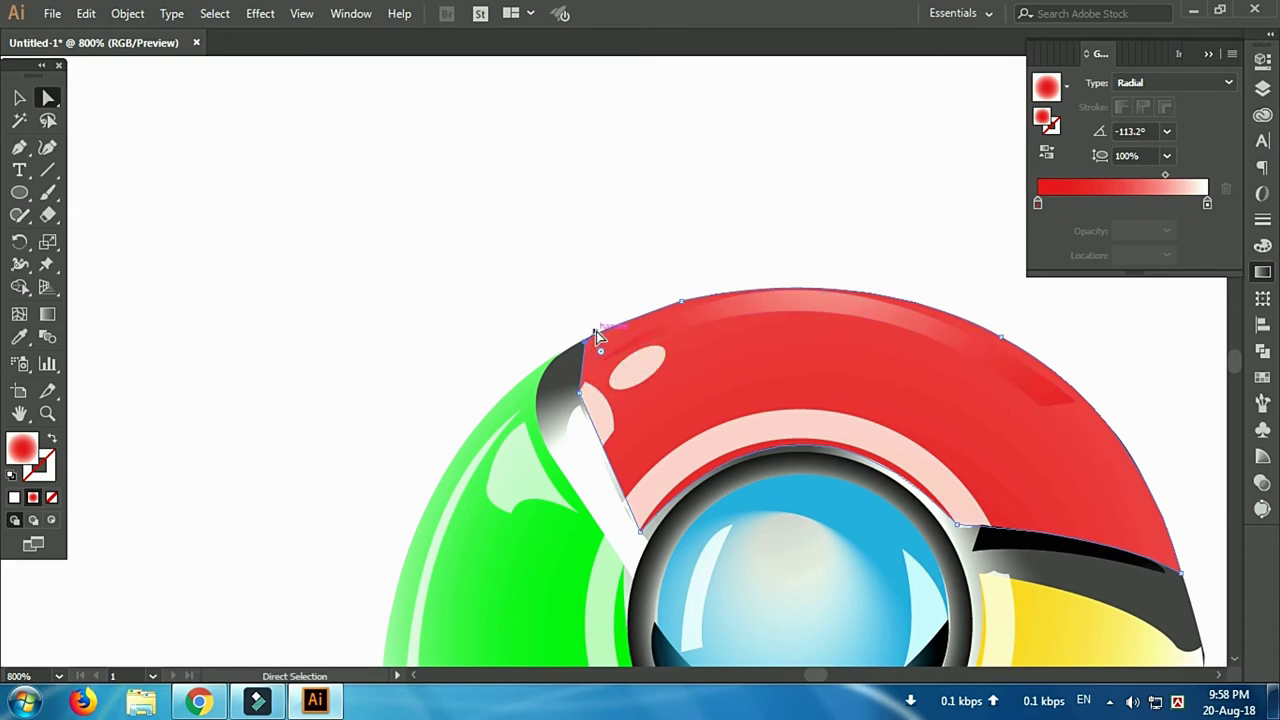
left_click_drag(19, 147, 75, 214)
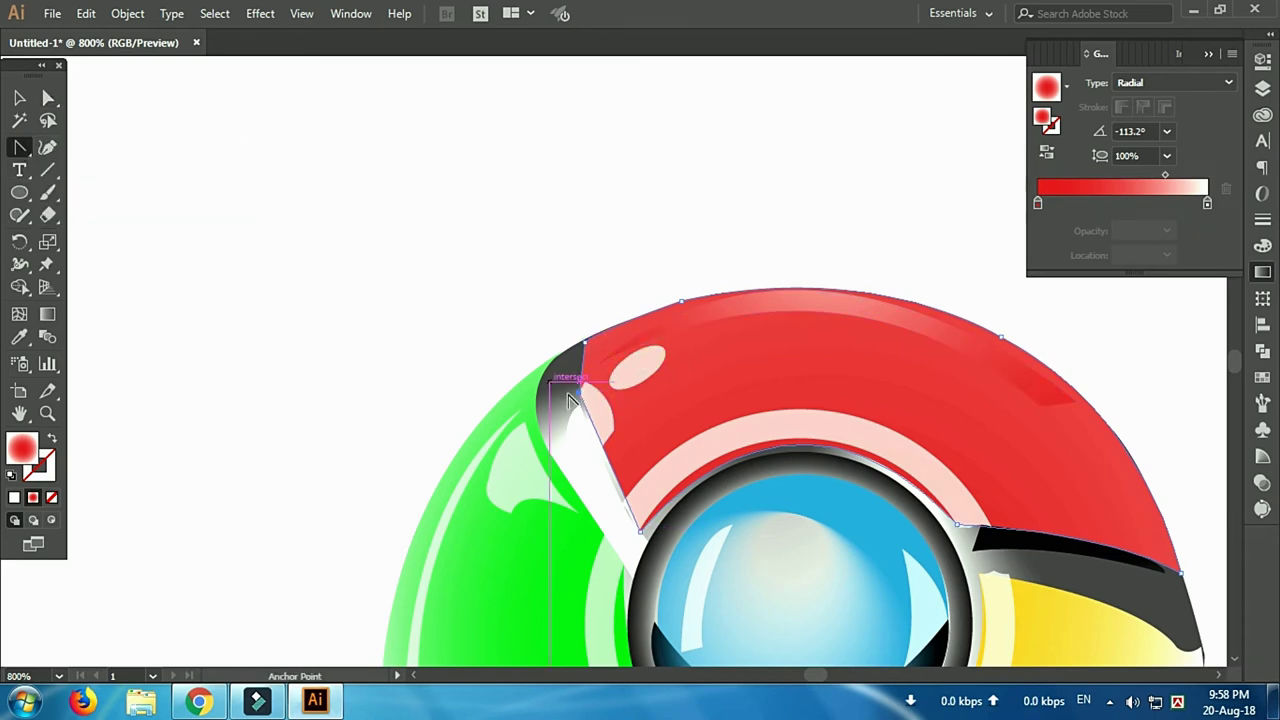
mouse_move(584, 342)
left_mouse_down()
mouse_move(592, 355)
mouse_move(578, 357)
left_mouse_up()
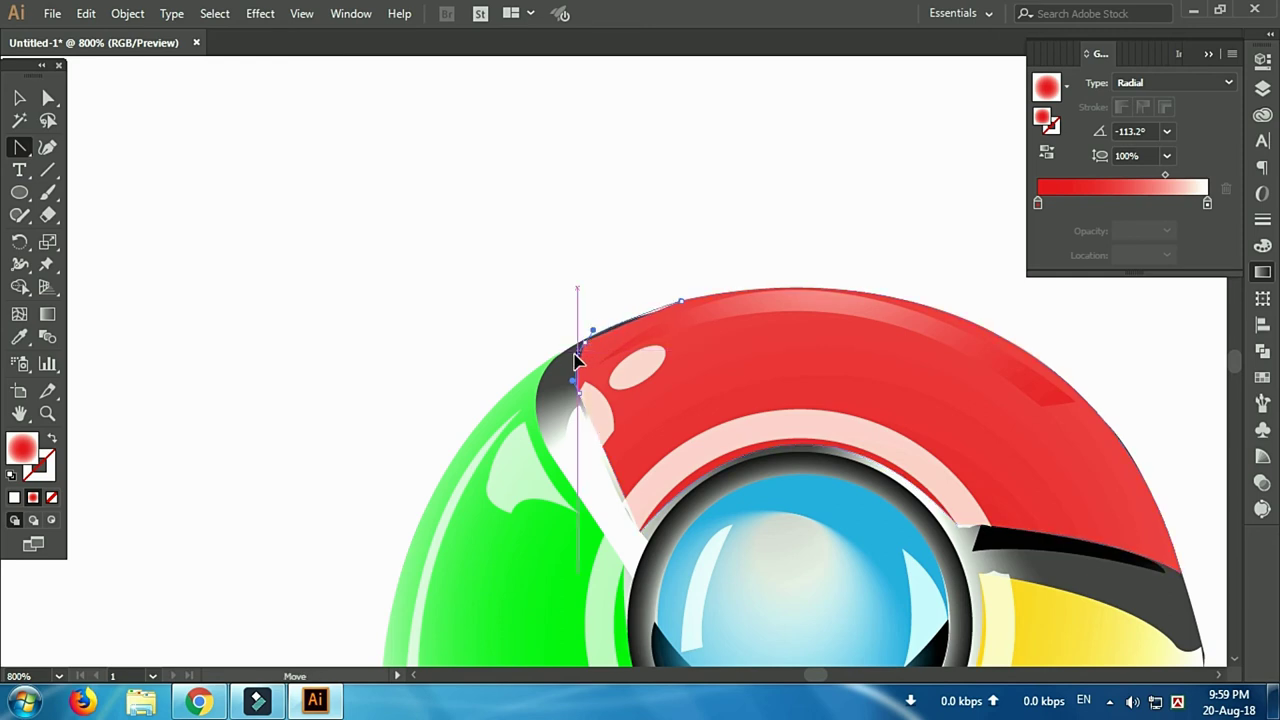
key("v")
Delete the blue reference logo and zoom out to the whole artboard
left_click(686, 266)
left_click(720, 341, "ctrl+alt")
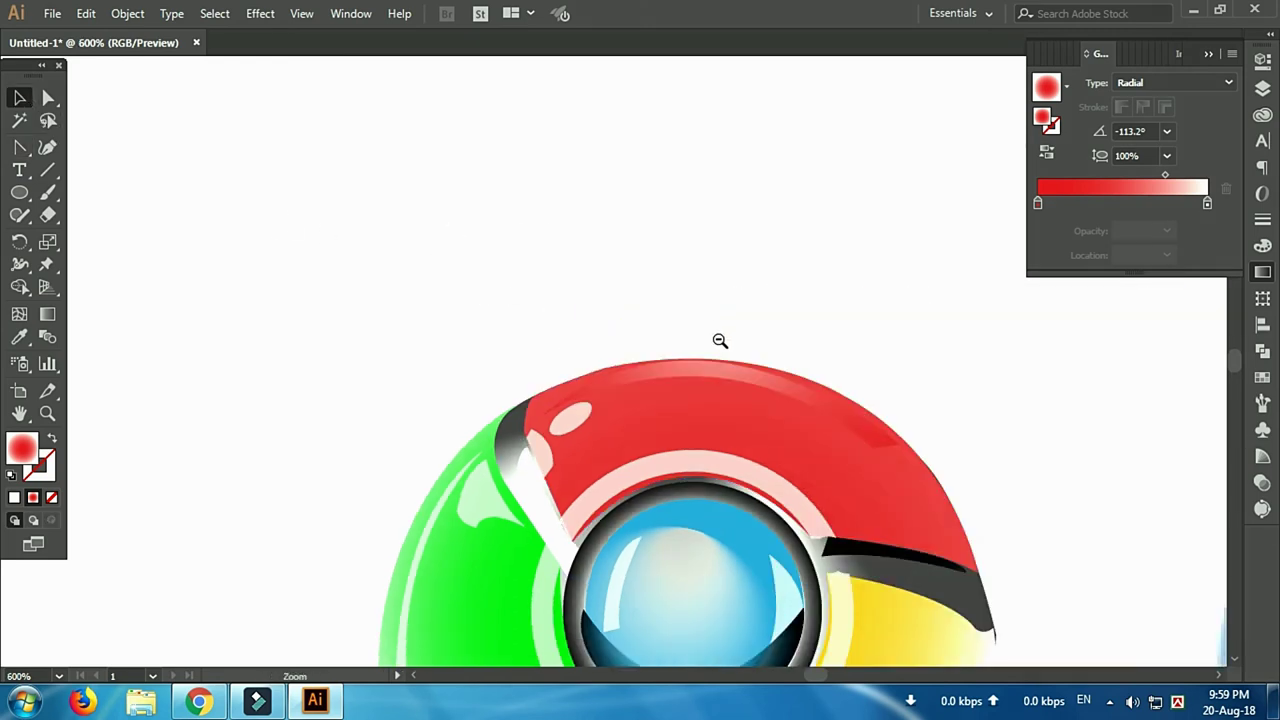
left_click(640, 325)
key("Delete")
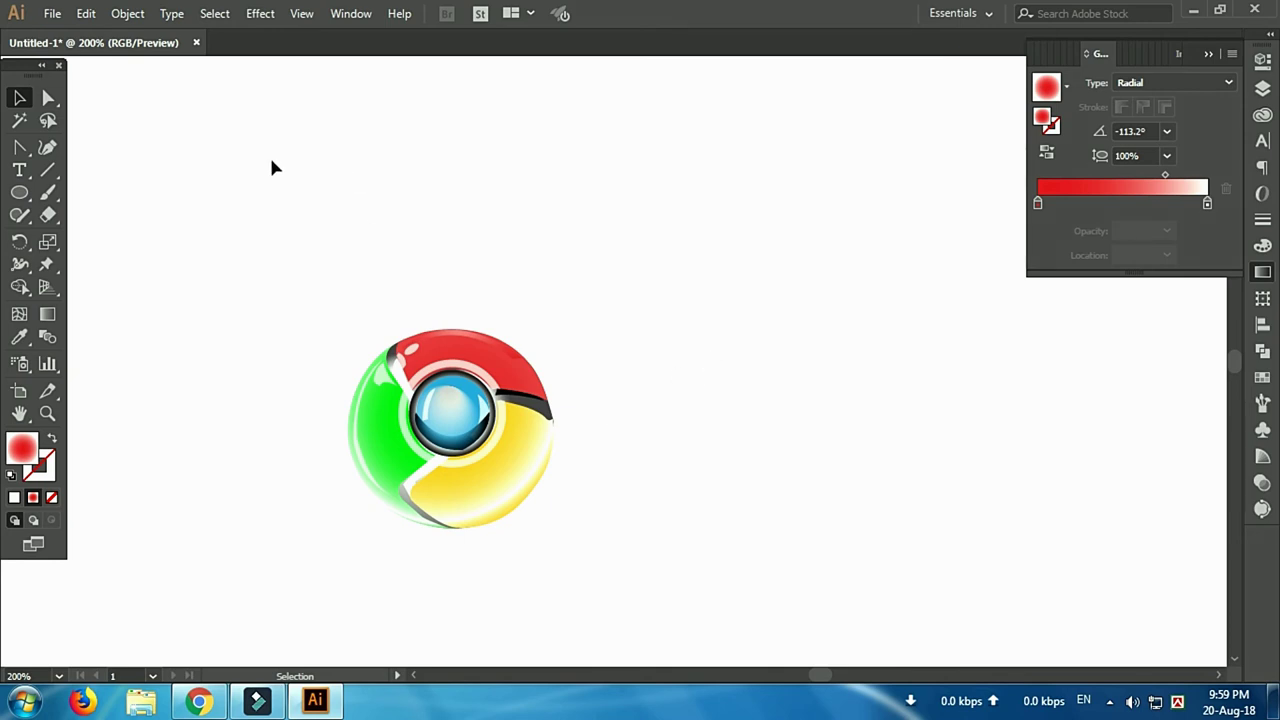
left_click(729, 471, "ctrl+alt")
left_click(524, 262, "ctrl+alt")
Move the whole Chrome logo up on the artboard and scale it smaller
mouse_move(521, 262)
left_mouse_down()
mouse_move(488, 264)
mouse_move(651, 409)
left_mouse_up()
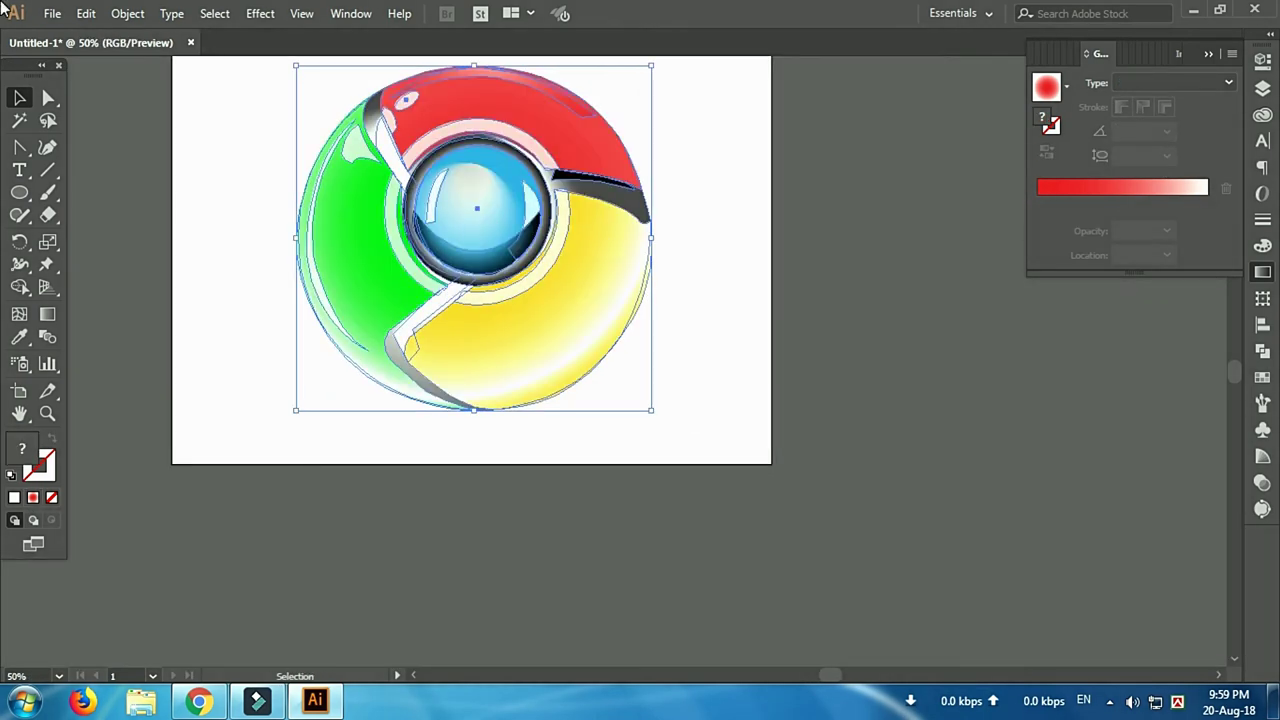
scroll(648, 383, "up", 2)
left_click_drag(489, 343, 489, 273)
left_click_drag(651, 451, 632, 440)
left_click(700, 385)
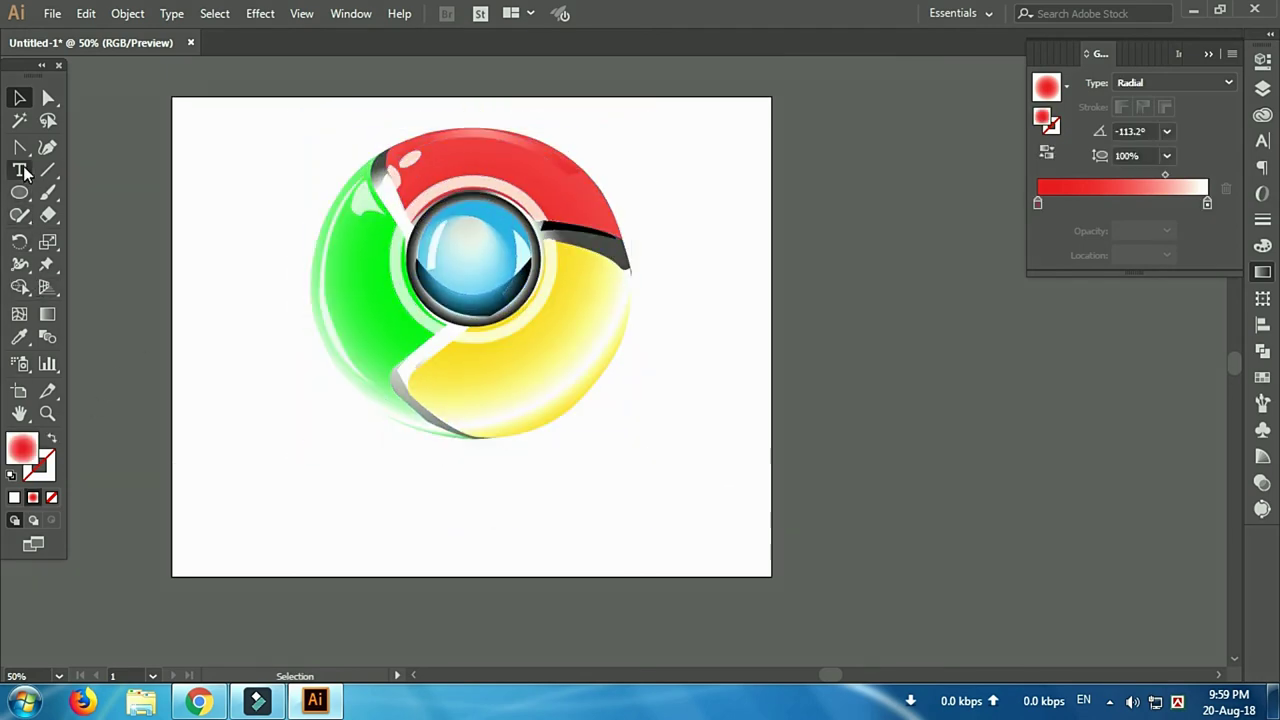
Add large 'google chrome' text centred below the logo
left_click(21, 171)
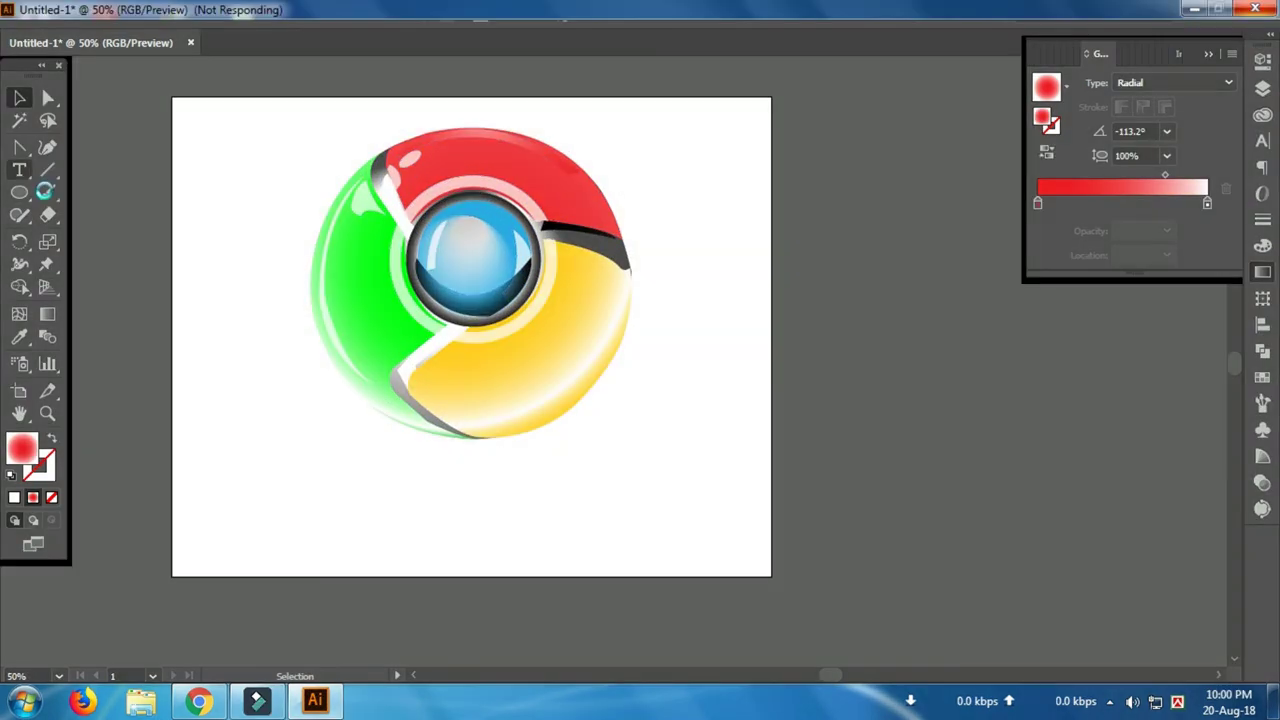
left_click(272, 488)
type("google chrome")
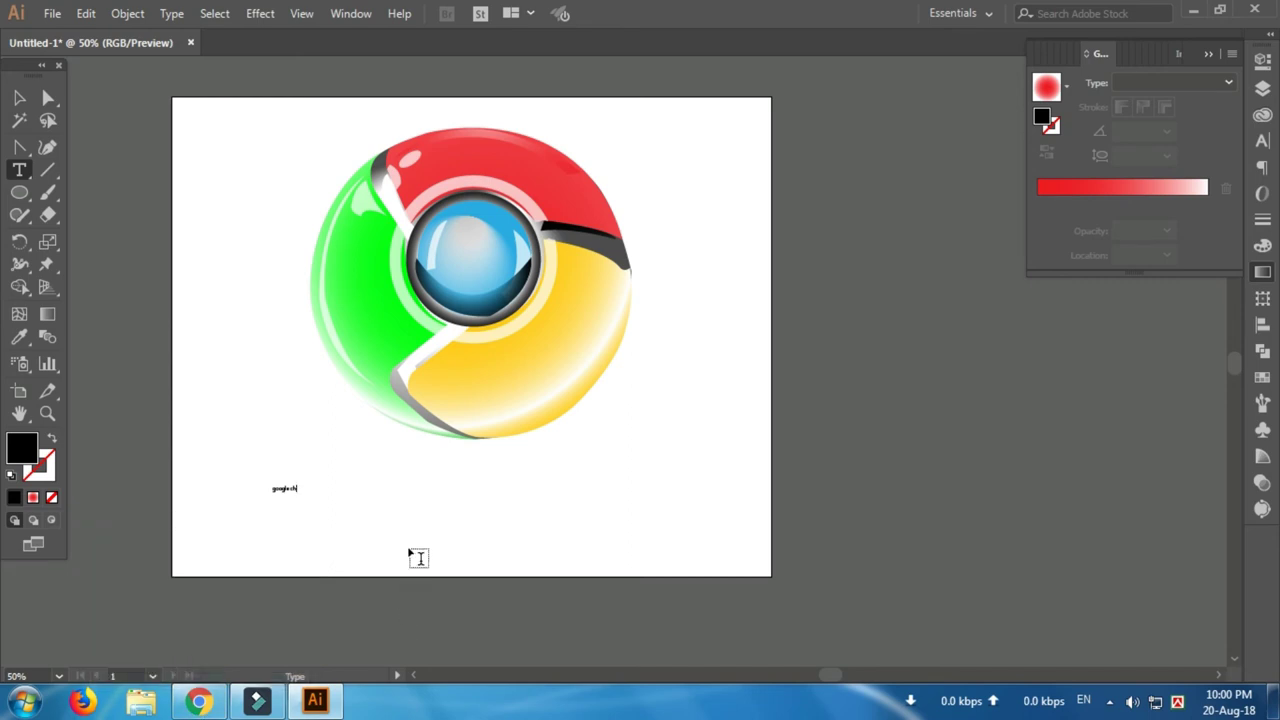
key("Escape")
mouse_move(310, 500)
left_mouse_down()
mouse_move(487, 498)
mouse_move(641, 540)
left_mouse_up()
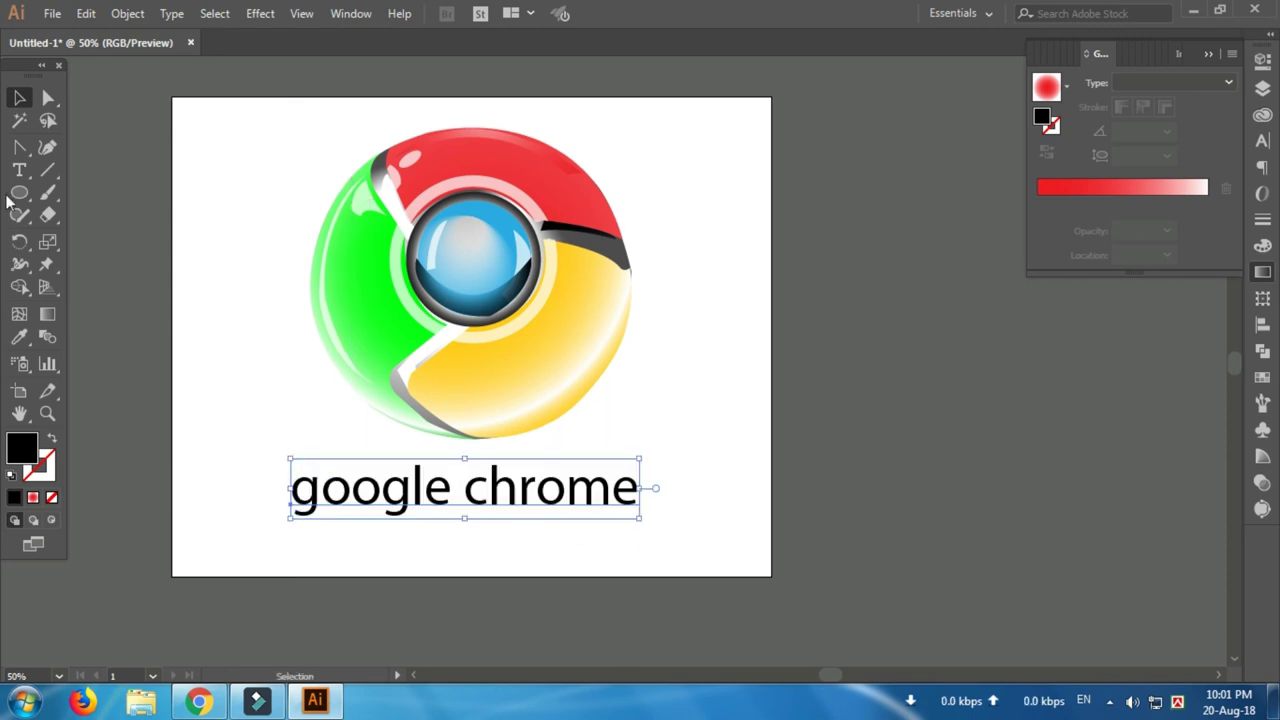
double_click(329, 508)
left_click_drag(329, 508, 378, 503)
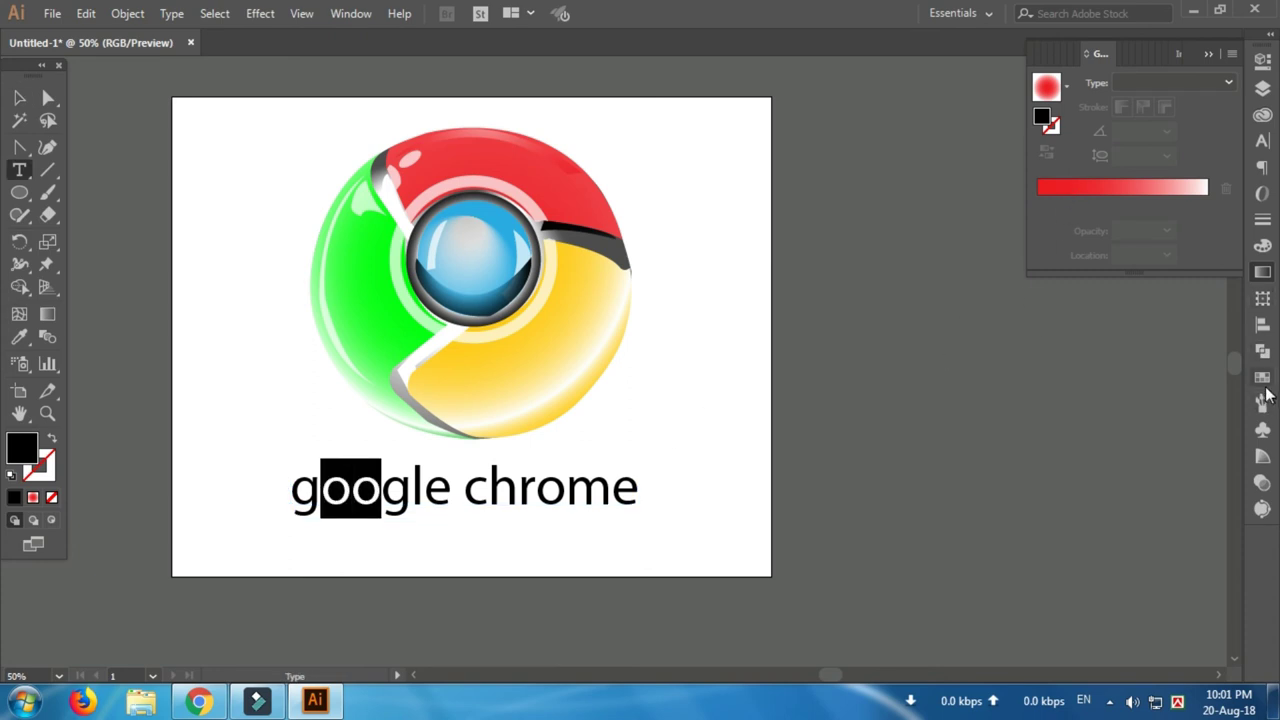
Colour the letters 'oo' red, 'gle' green, 'chr' yellow and 'ome' cyan
left_click(1262, 376)
left_click(1090, 111)
left_click_drag(381, 500, 640, 490)
left_click(1120, 113)
left_click(1104, 111)
left_click(1143, 111)
Colour the first 'g' orange and Alt-drag a copy of the text just below
left_click_drag(290, 490, 321, 490)
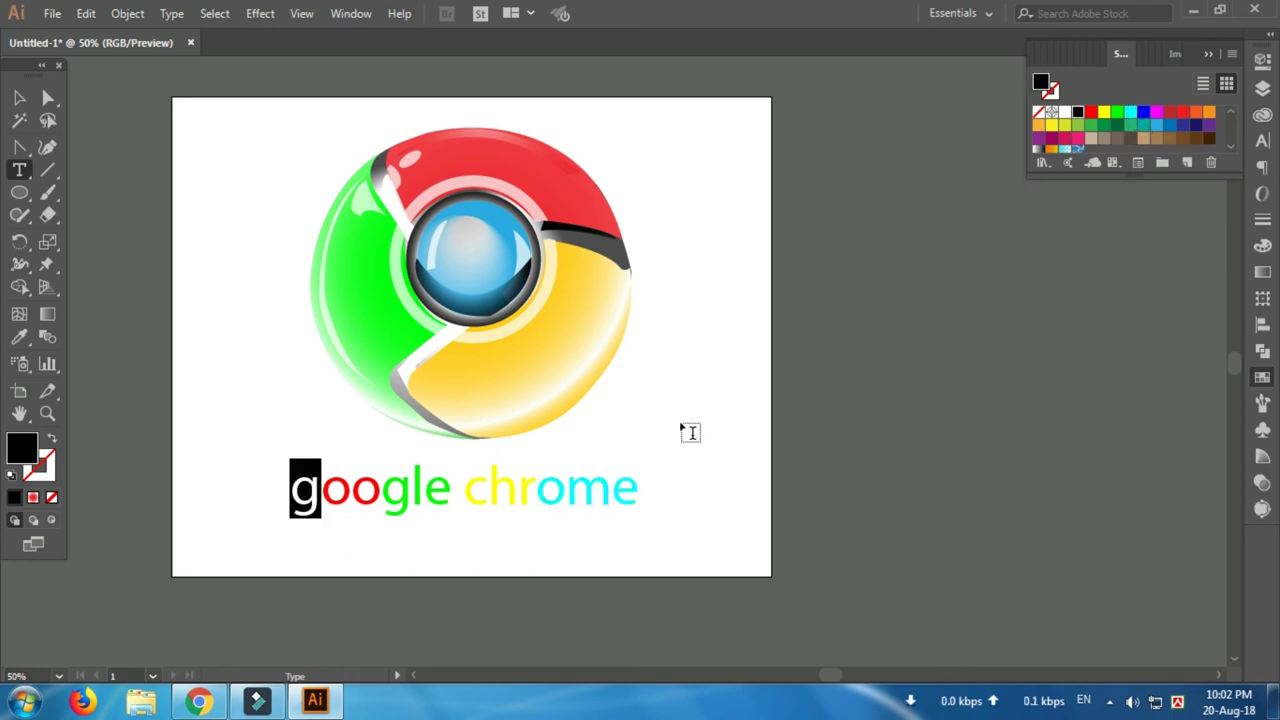
left_click(1200, 120)
left_click(19, 97)
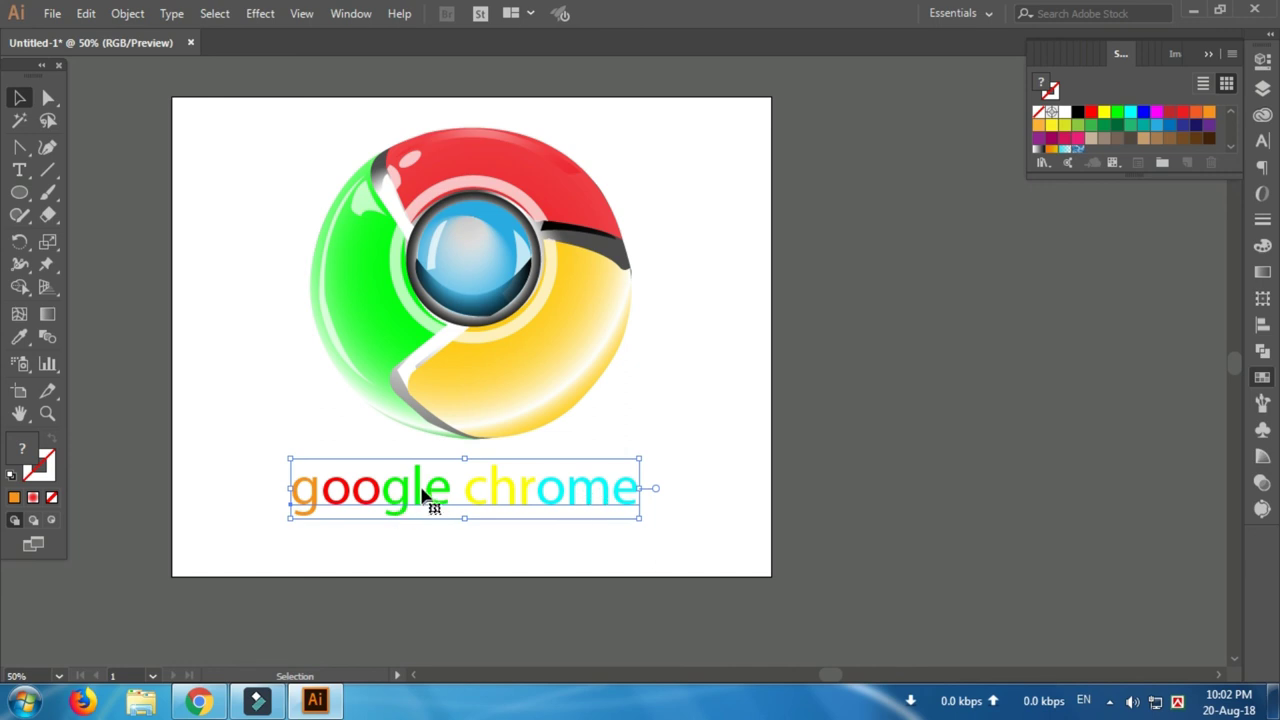
mouse_move(422, 494)
left_mouse_down()
mouse_move(423, 550)
mouse_move(423, 523)
left_mouse_up()
Fill the lower text copy black and apply a 5.6-pixel Gaussian Blur
left_click(405, 567)
left_click(11, 474)
left_click(52, 438)
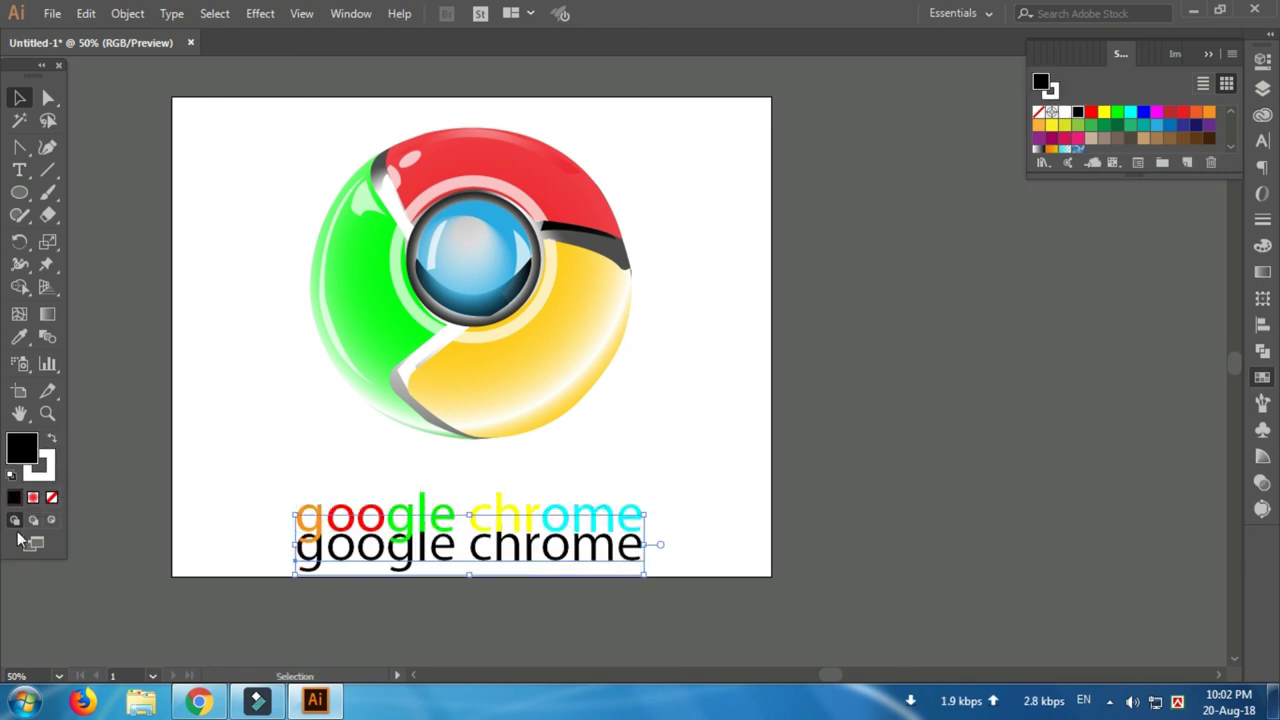
left_click(215, 14)
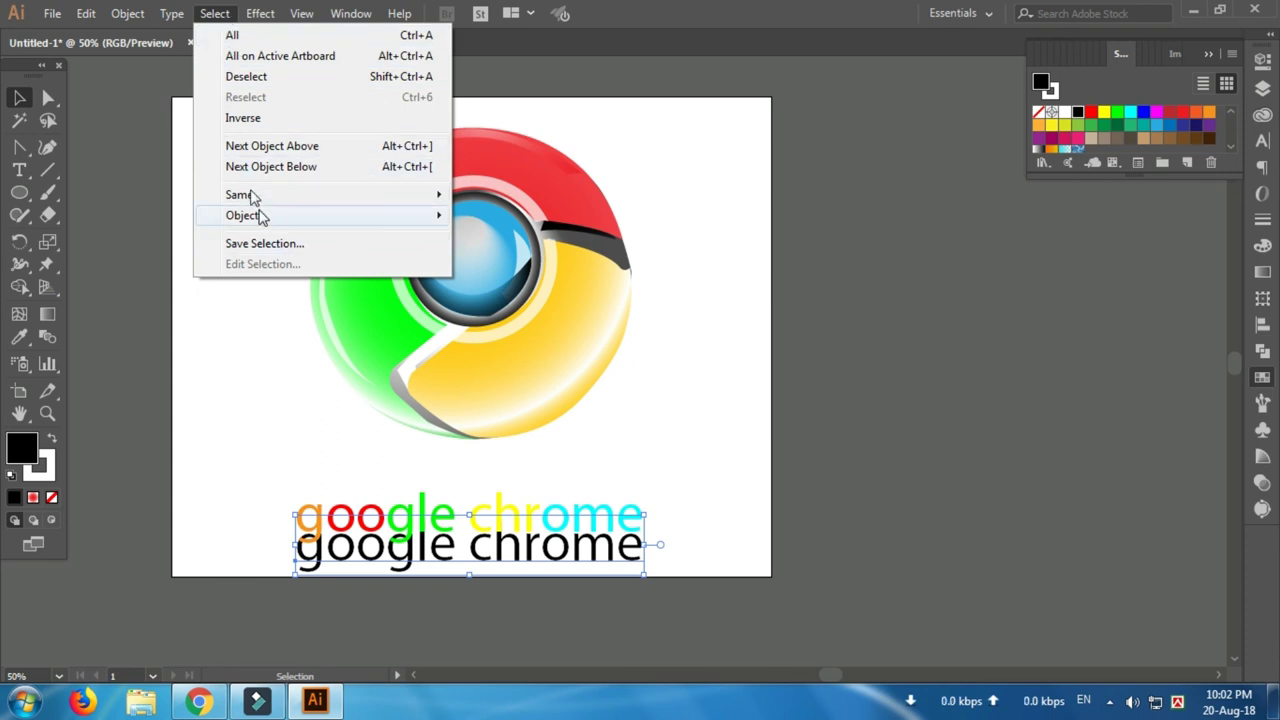
left_click(215, 14)
left_click(260, 14)
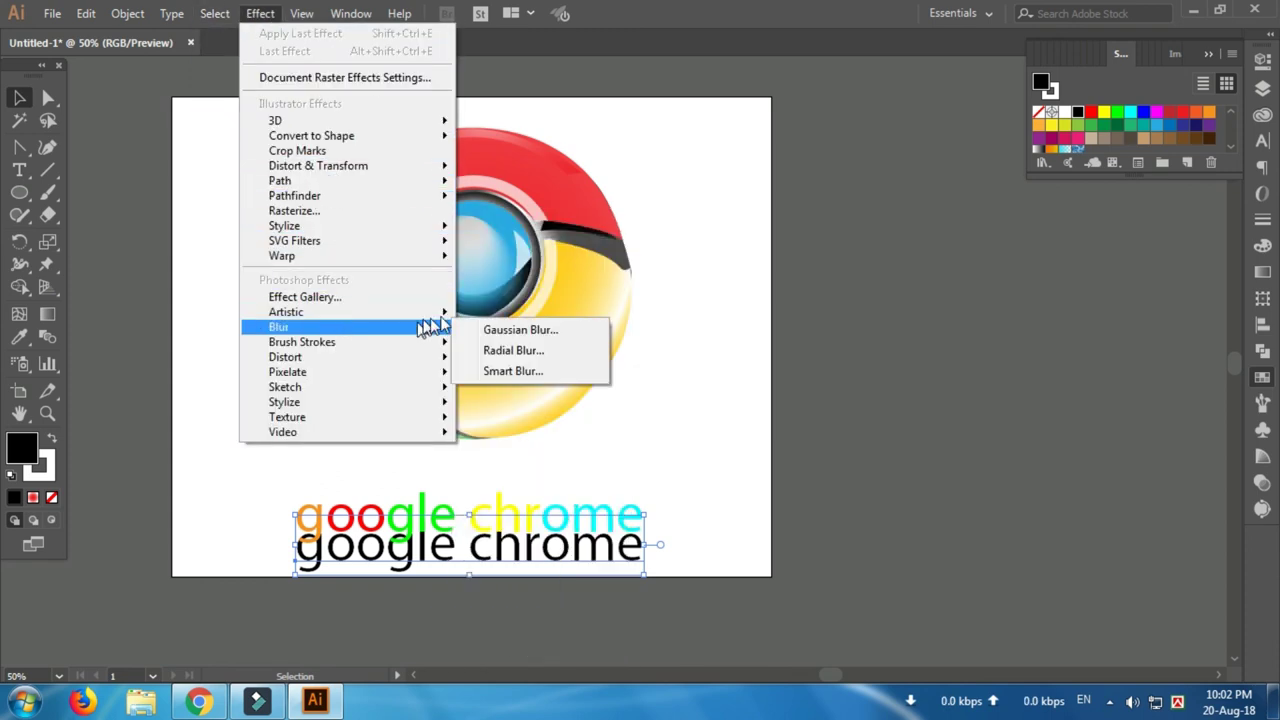
key("Escape")
key("Escape")
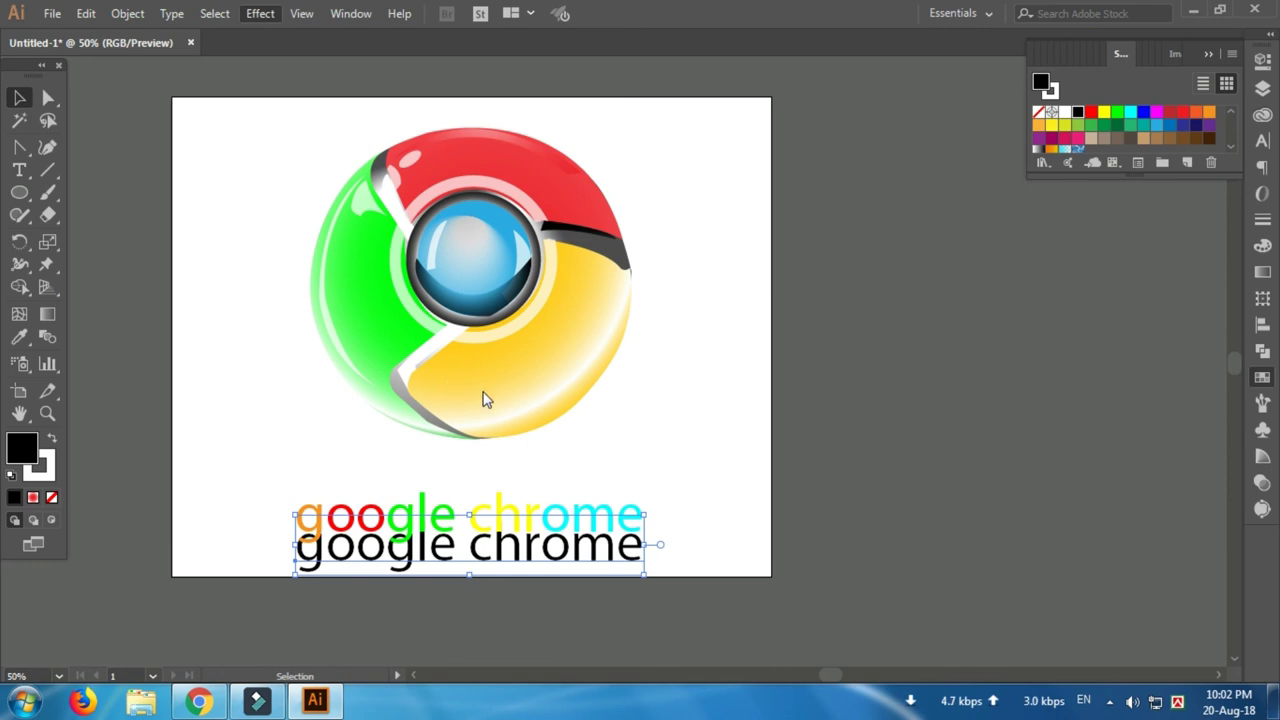
key("ctrl+alt+shift+e")
mouse_move(610, 330)
left_mouse_down()
mouse_move(579, 327)
mouse_move(590, 327)
left_mouse_up()
left_click(525, 367)
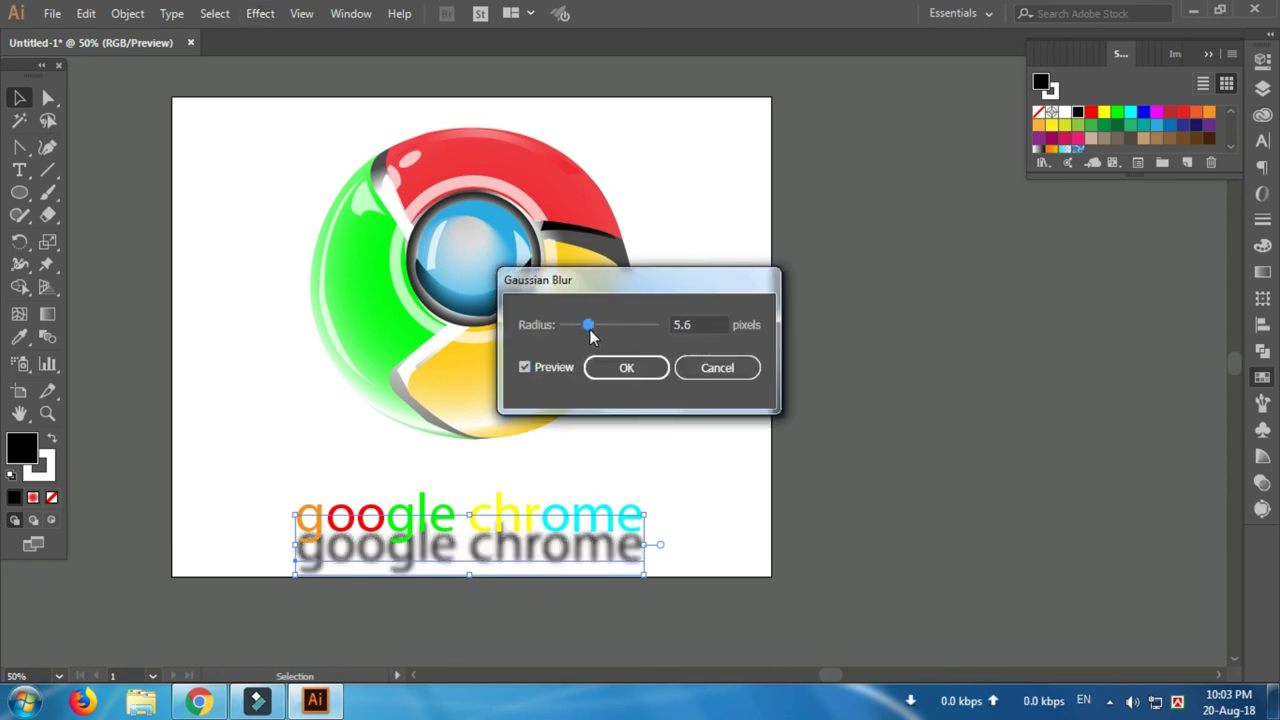
left_click(626, 368)
Vertically centre both texts into a shadow and move them closer to the logo
left_click_drag(280, 495, 357, 571)
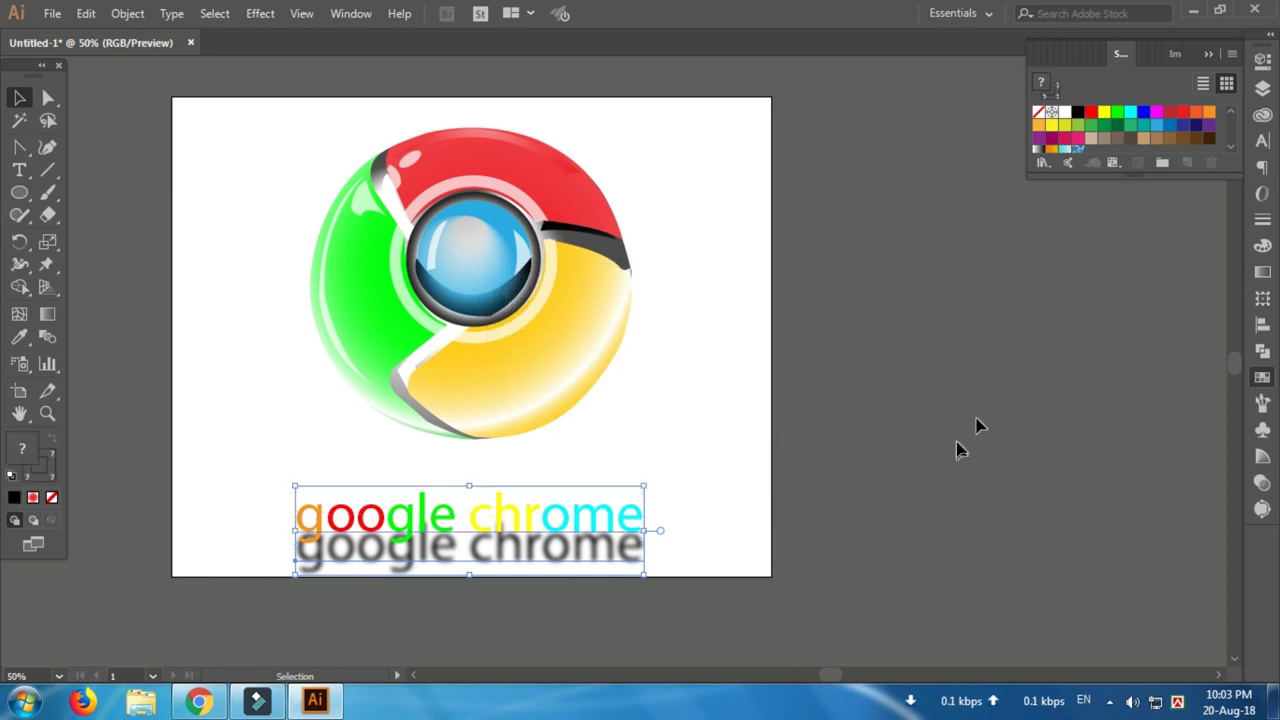
left_click(1262, 324)
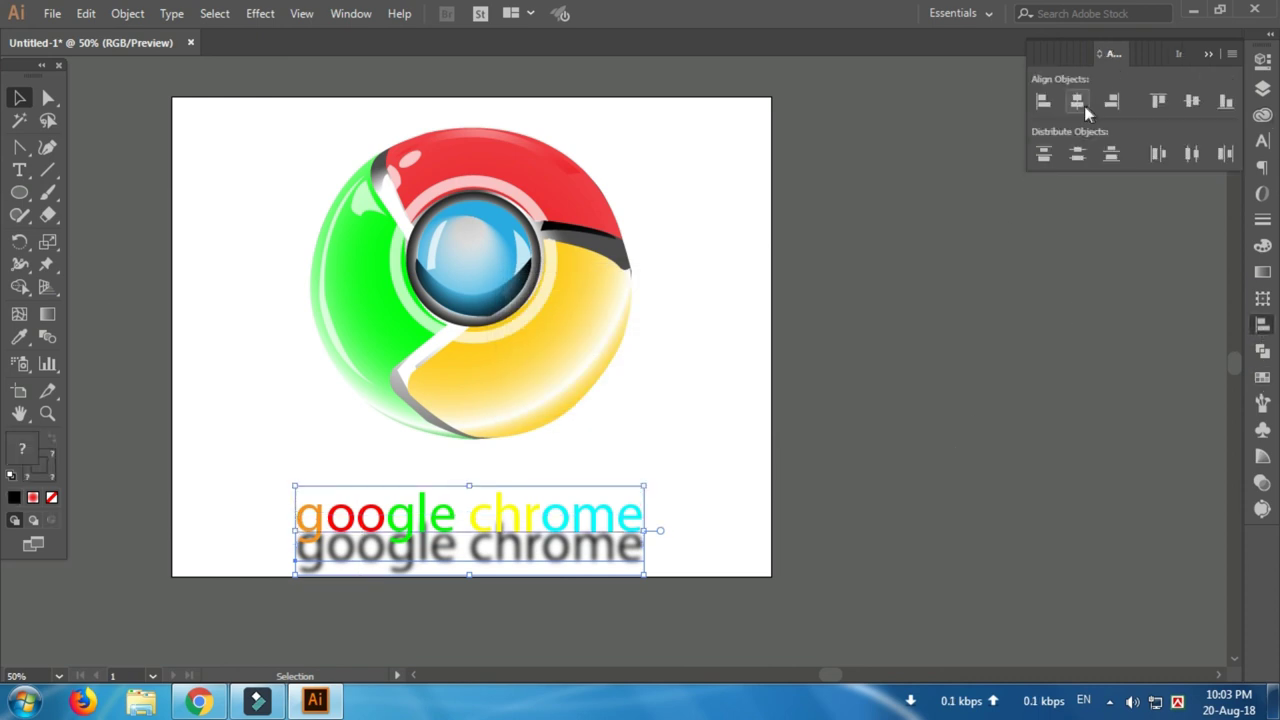
left_click(1190, 106)
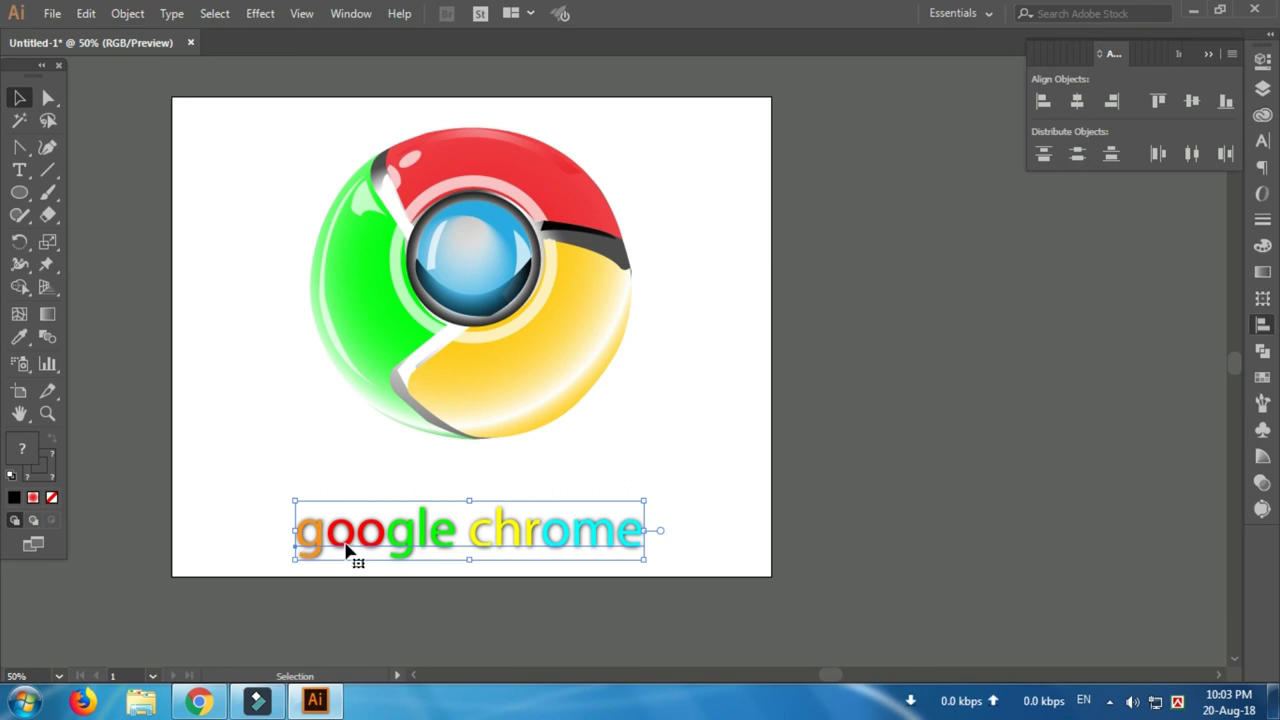
left_click_drag(347, 549, 357, 511)
key("ctrl+=")
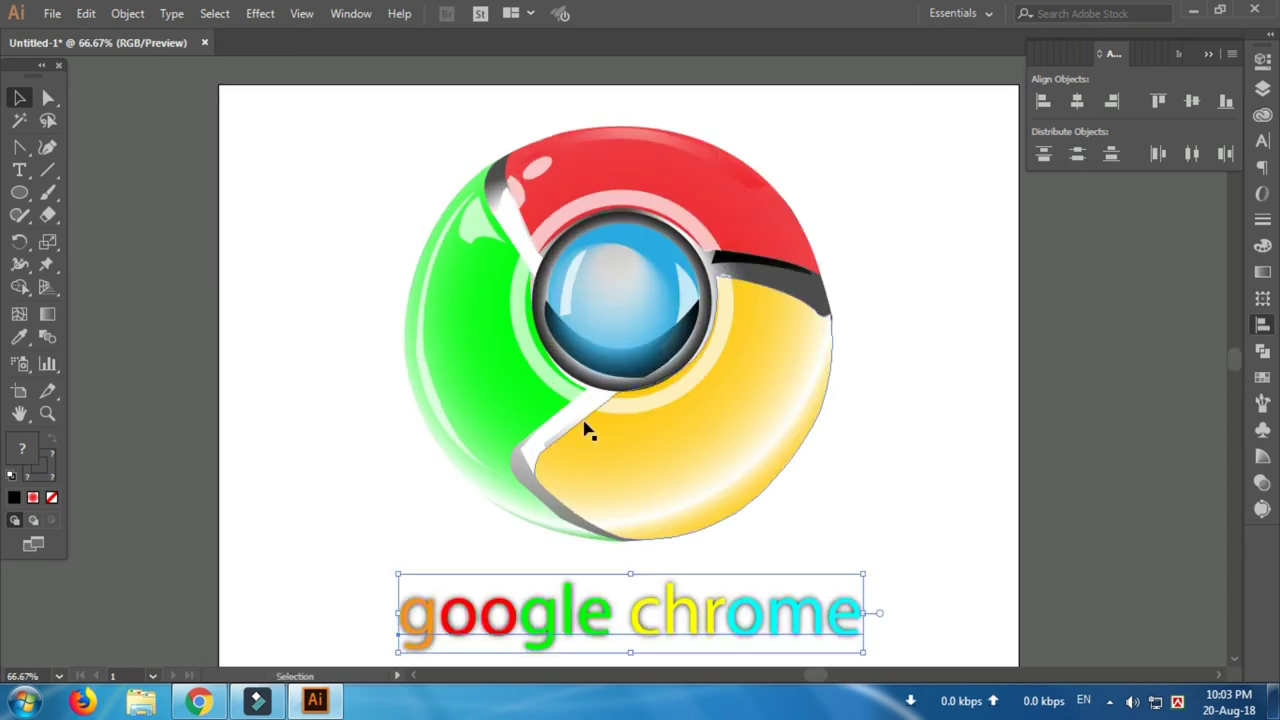
left_click(589, 430)
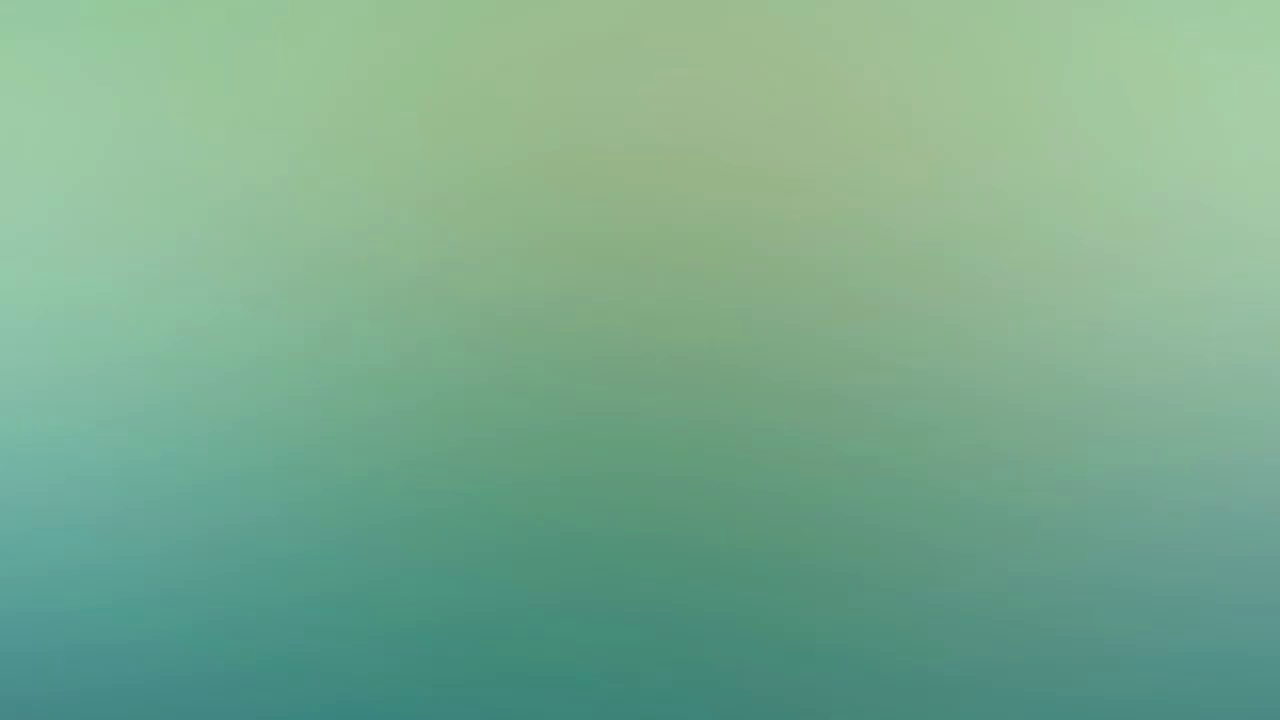